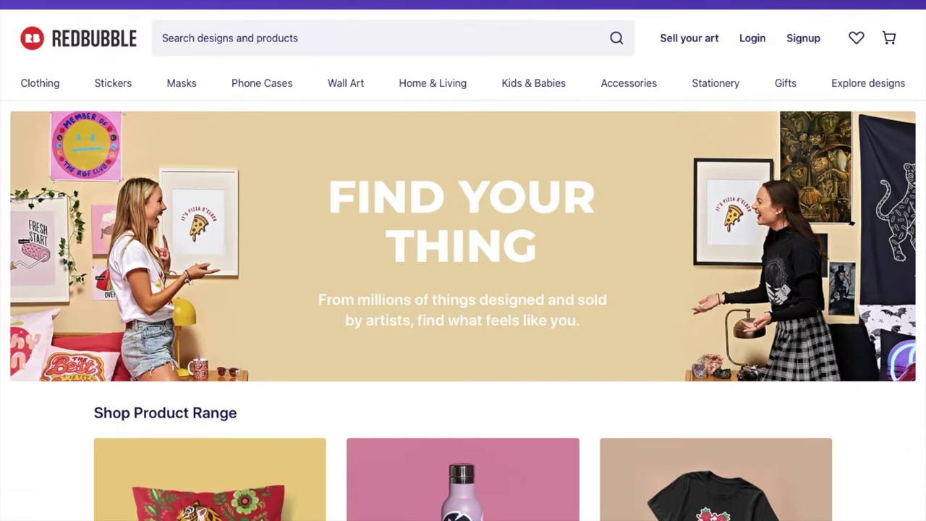
scroll(179, 342, "down", 2)
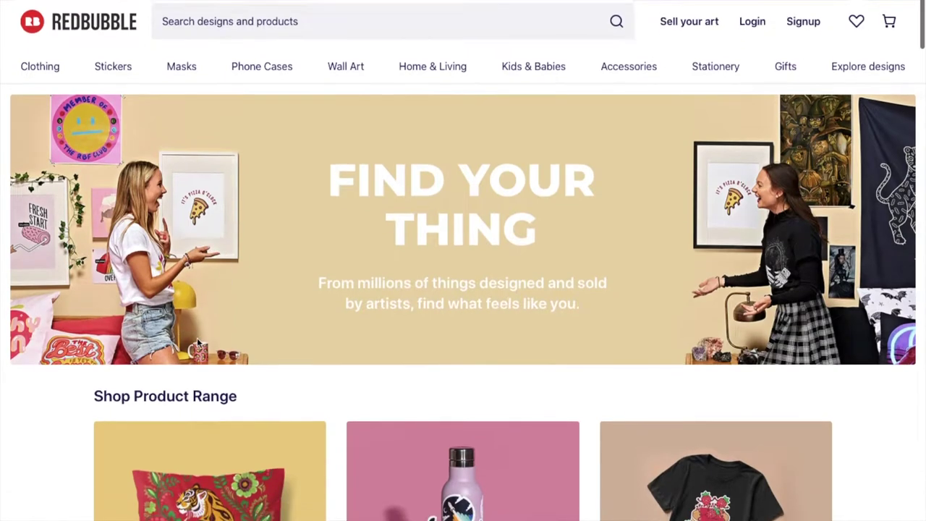
scroll(199, 344, "down", 1)
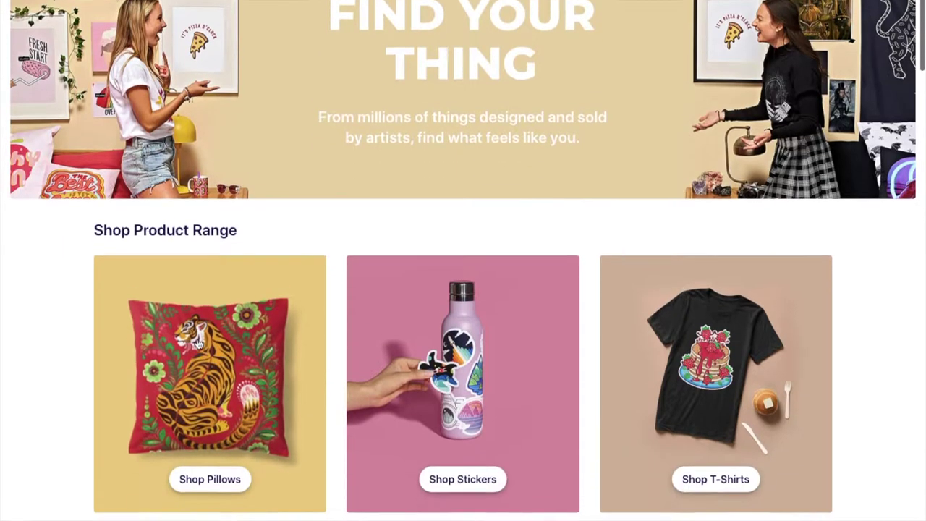
scroll(199, 344, "down", 1)
scroll(199, 343, "down", 3)
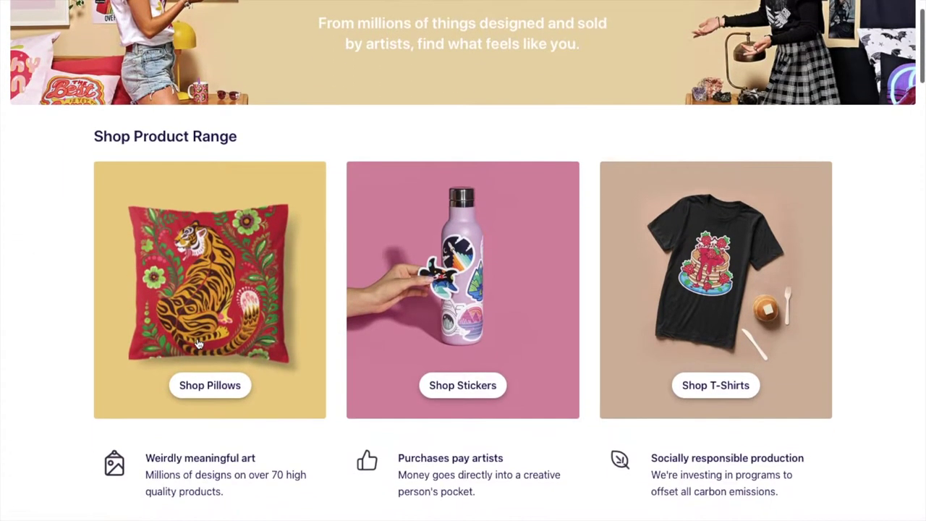
scroll(199, 343, "down", 2)
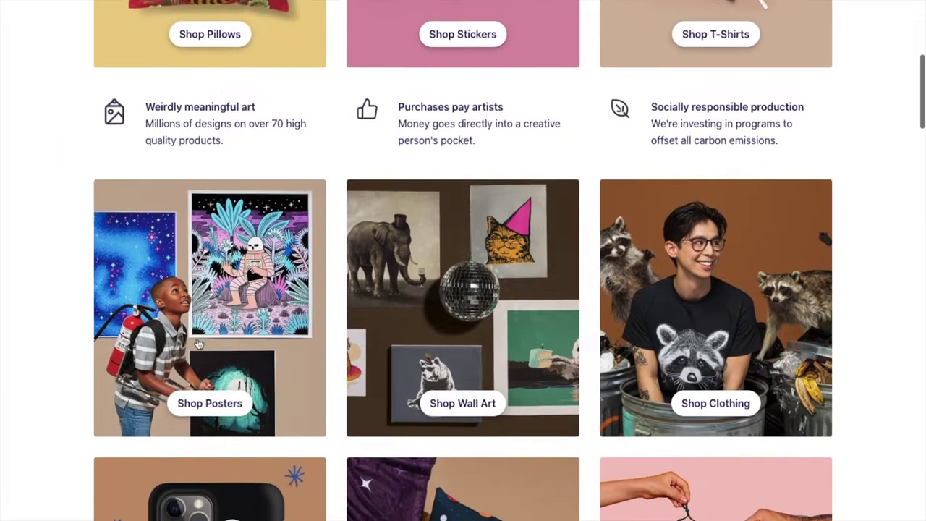
scroll(199, 344, "down", 2)
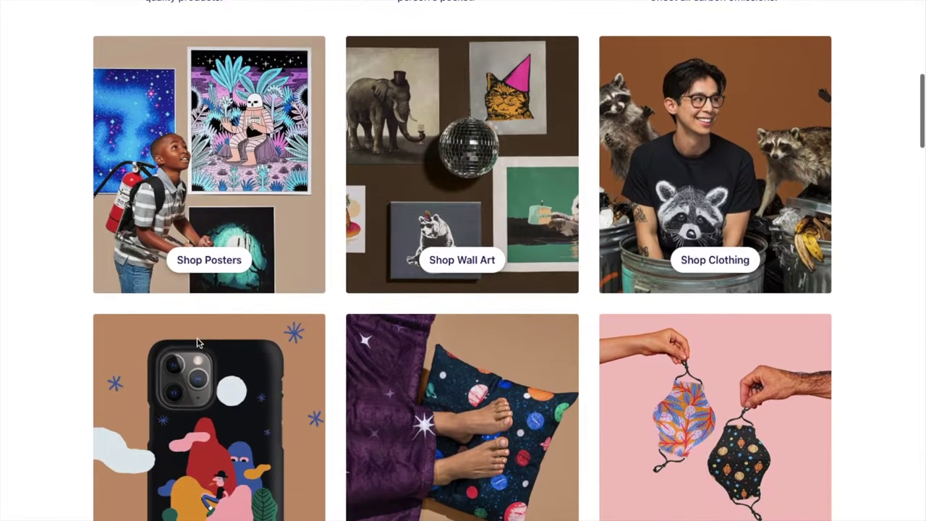
scroll(199, 344, "down", 3)
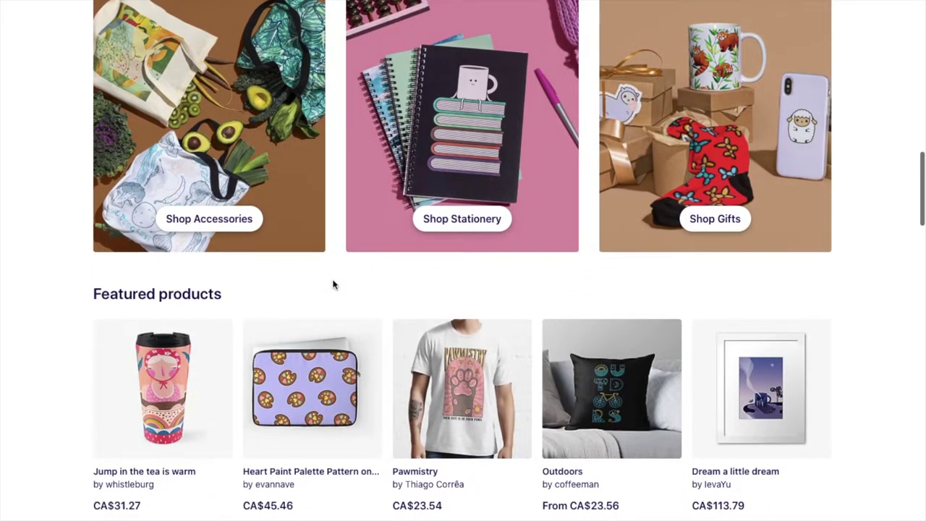
scroll(333, 284, "down", 2)
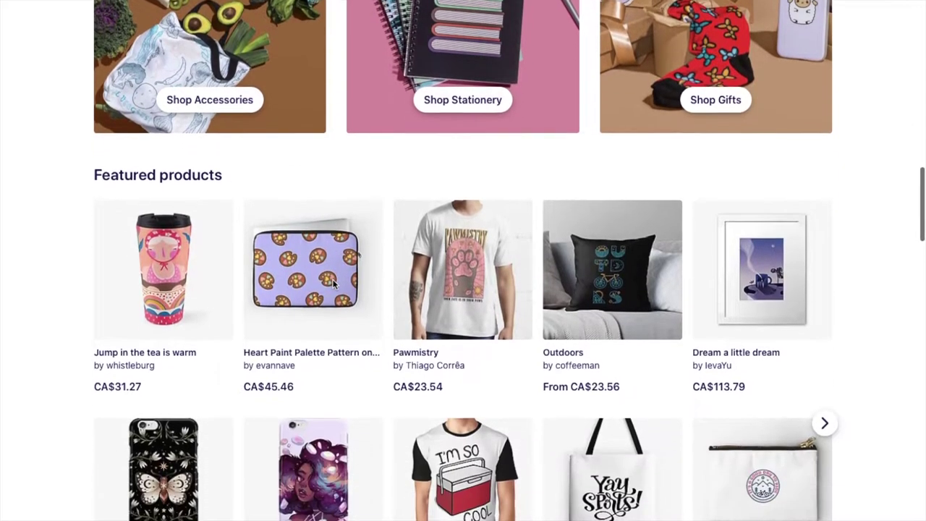
scroll(334, 285, "down", 3)
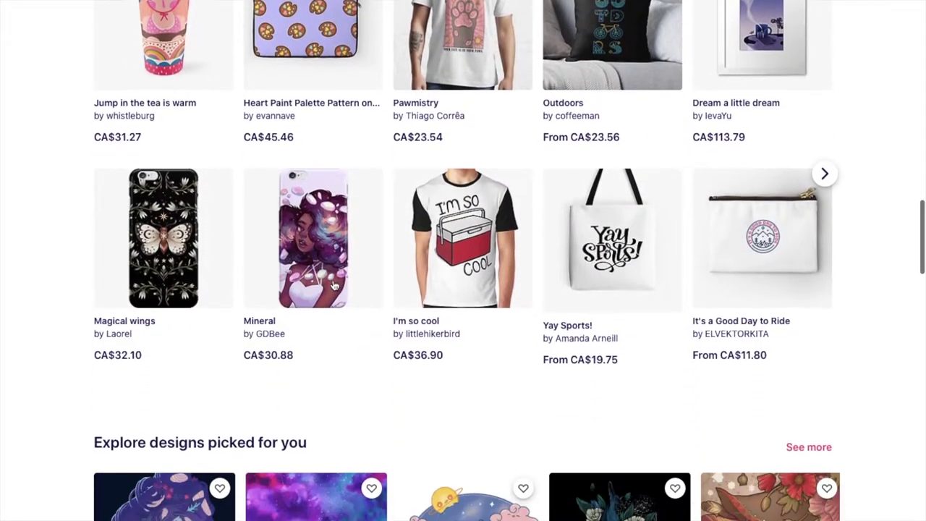
scroll(334, 286, "down", 2)
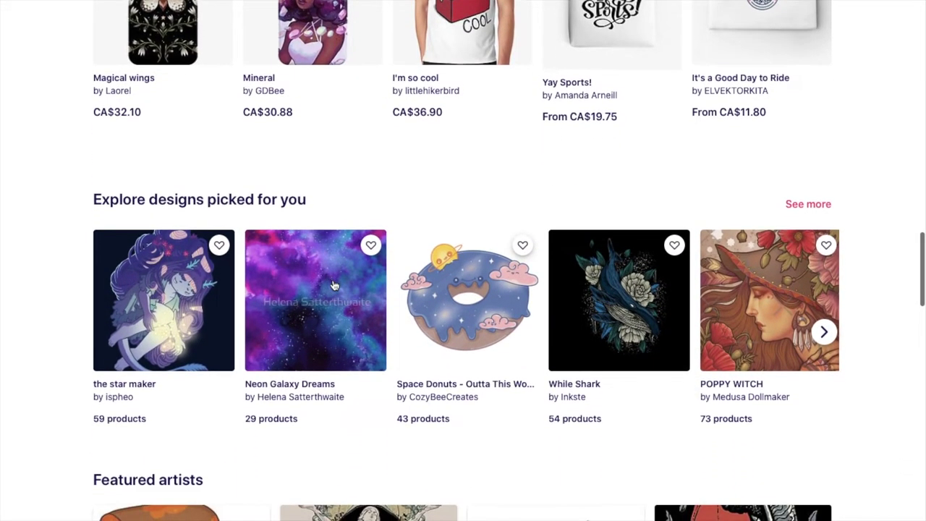
scroll(335, 286, "down", 2)
scroll(335, 286, "down", 3)
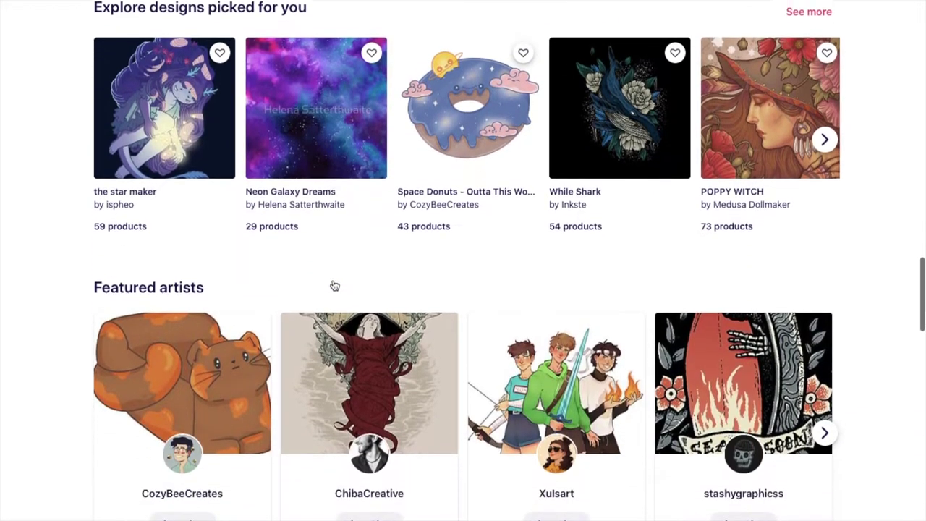
scroll(334, 286, "down", 6)
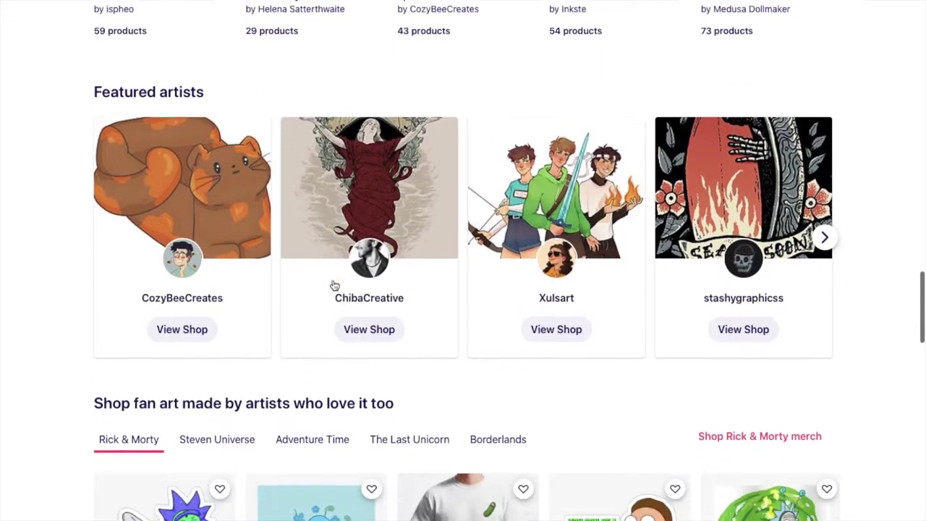
scroll(332, 281, "down", 7)
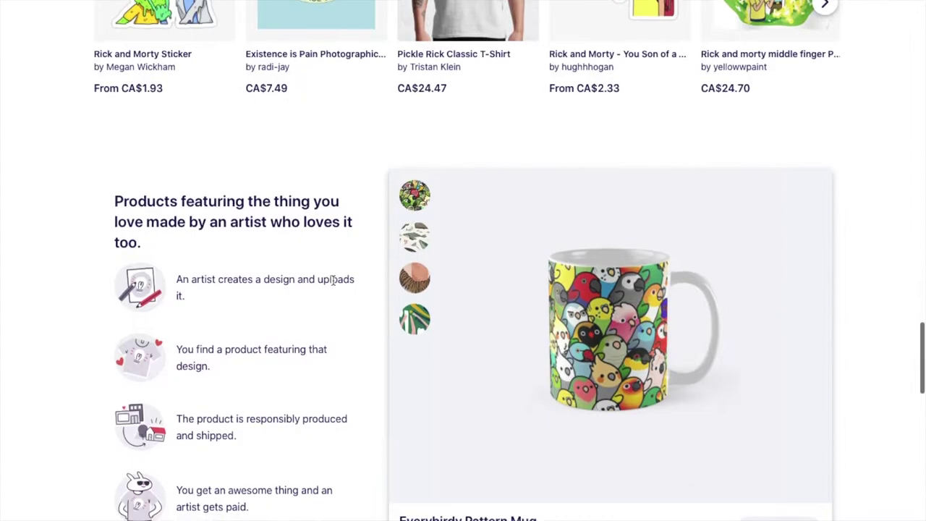
scroll(332, 285, "down", 3)
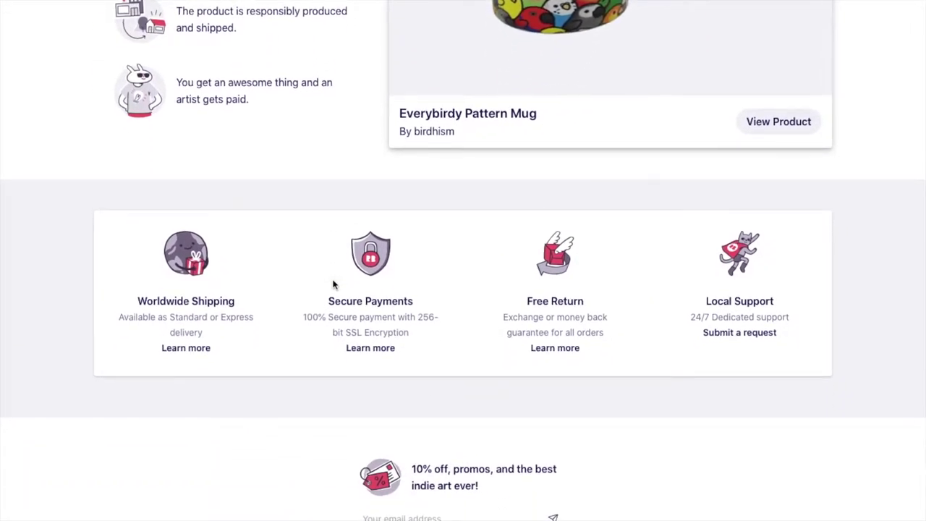
scroll(333, 284, "down", 4)
scroll(333, 284, "down", 1)
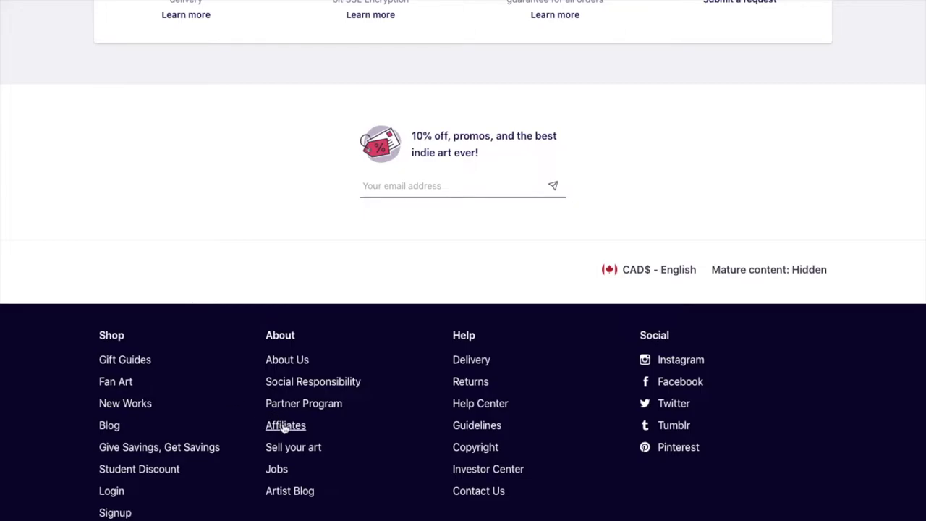
scroll(337, 384, "down", 1)
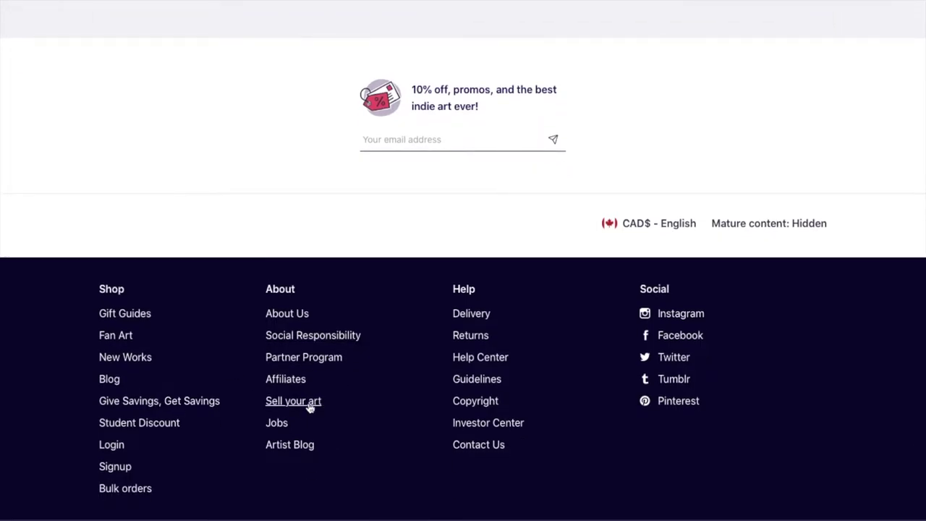
scroll(340, 406, "up", 20)
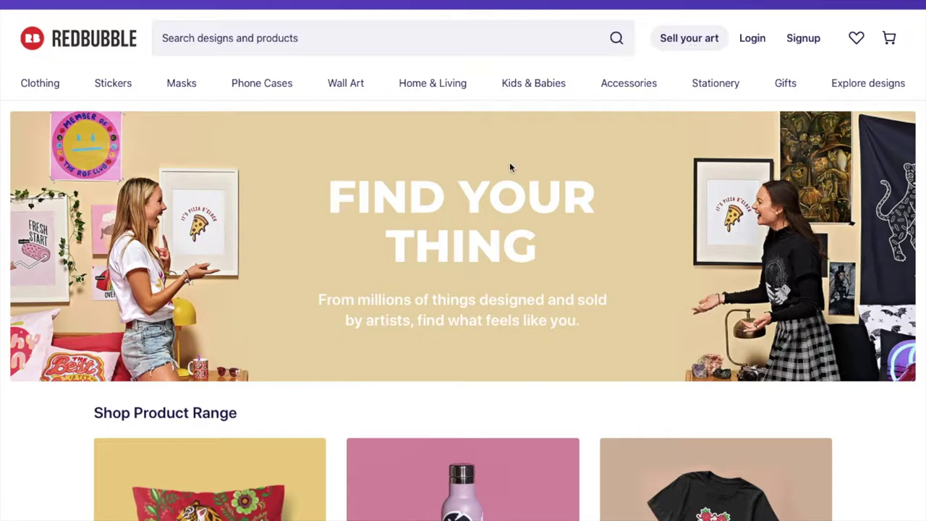
Step: Read through the 'How Redbubble works' section, then go to the Join Redbubble signup page
scroll(531, 259, "down", 5)
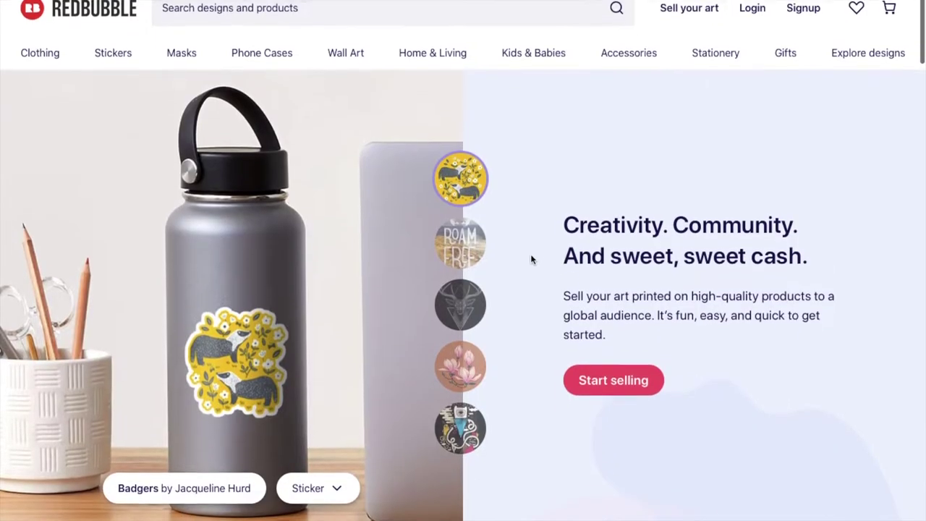
scroll(531, 259, "down", 6)
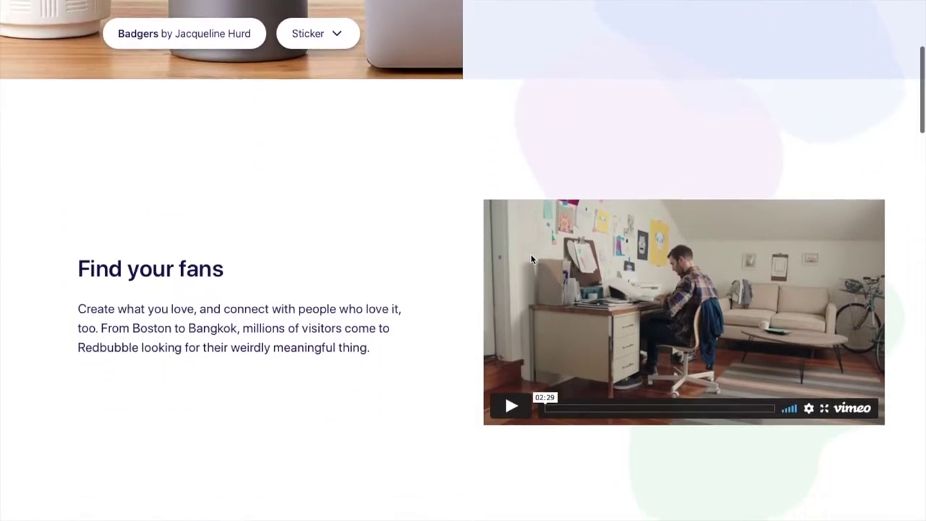
scroll(531, 259, "down", 2)
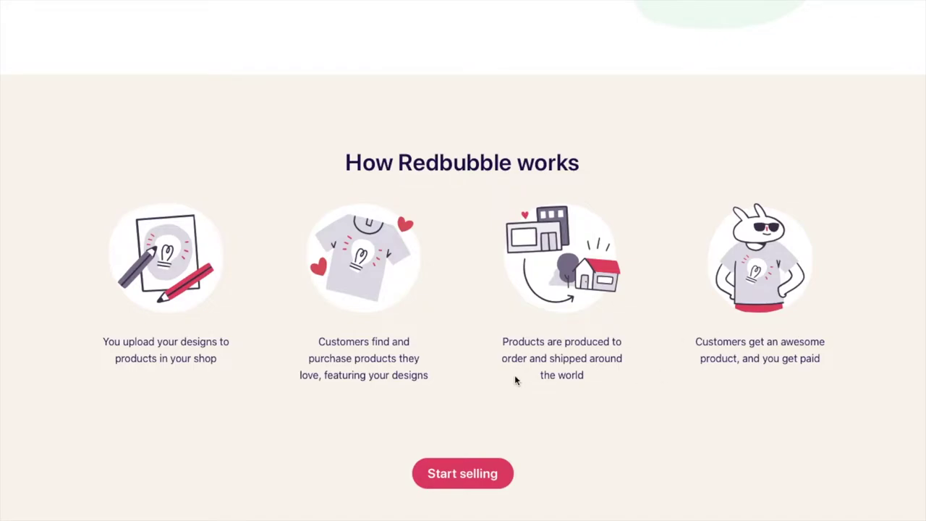
scroll(515, 377, "down", 7)
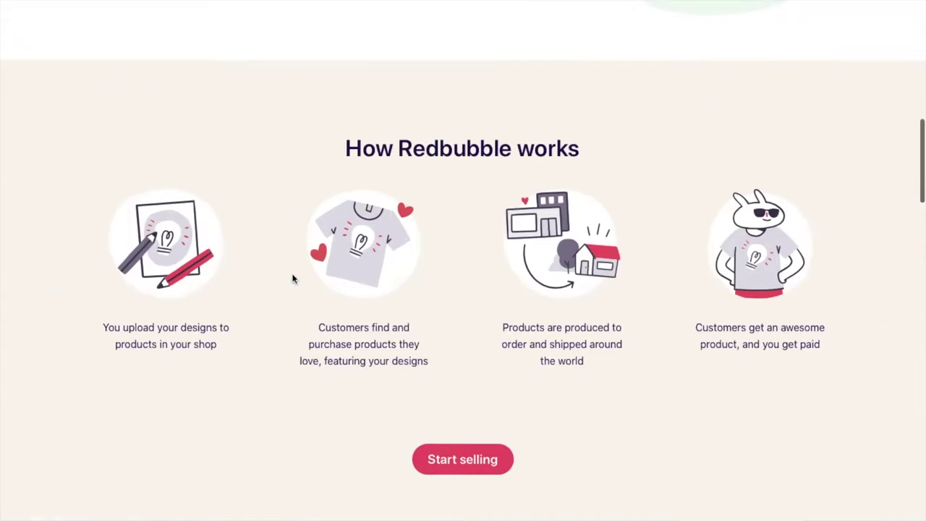
scroll(293, 279, "up", 5)
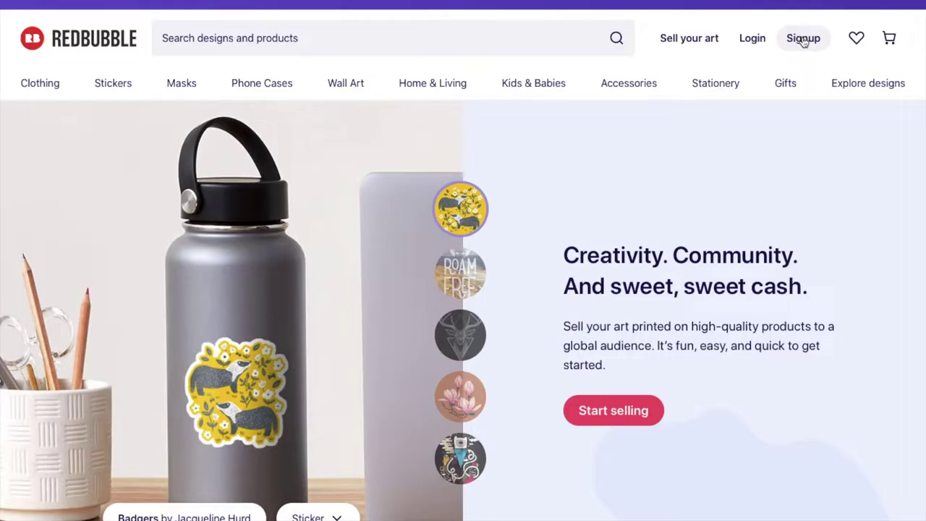
left_click(803, 39)
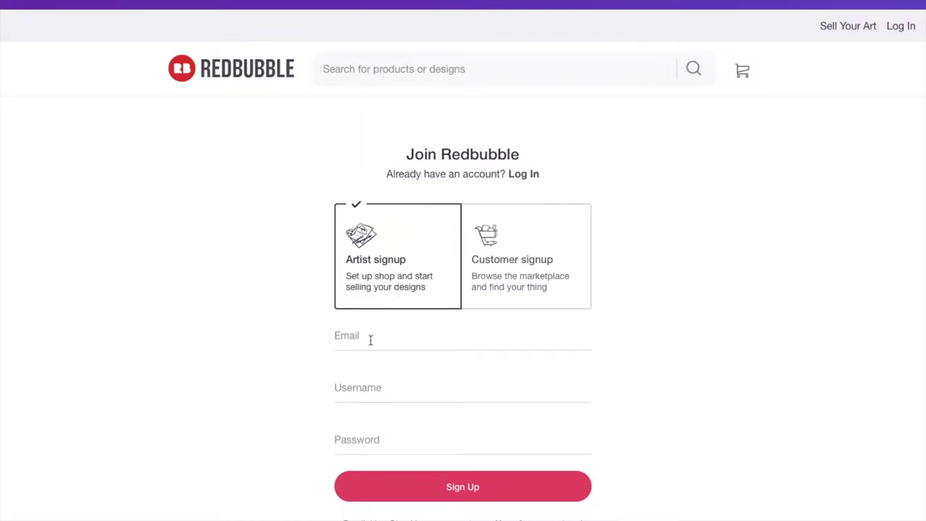
Step: Choose Artist signup, return to the Redbubble homepage, and go to the Log In page
left_click(422, 258)
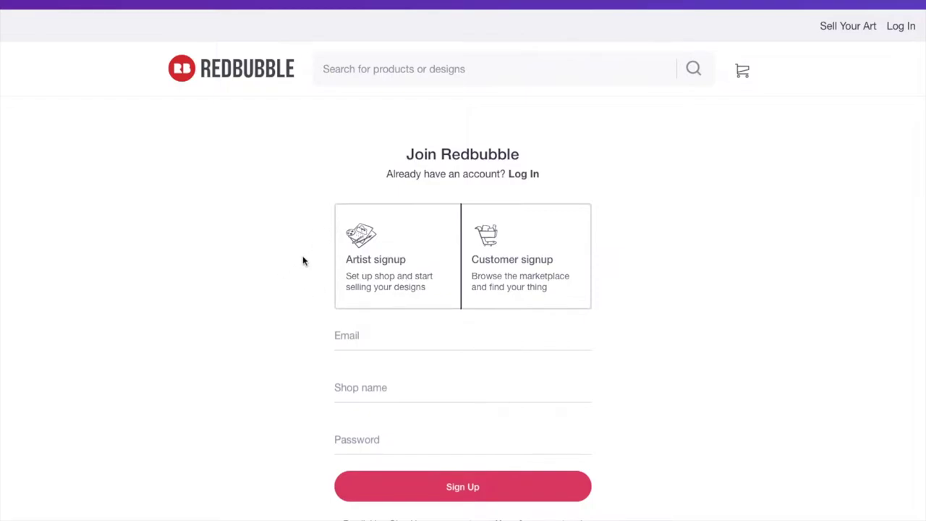
left_click(272, 83)
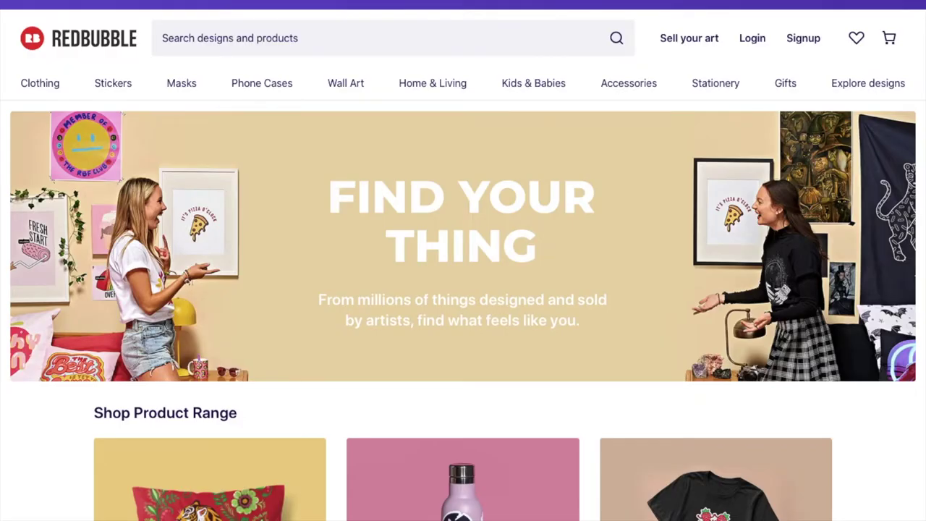
left_click(752, 38)
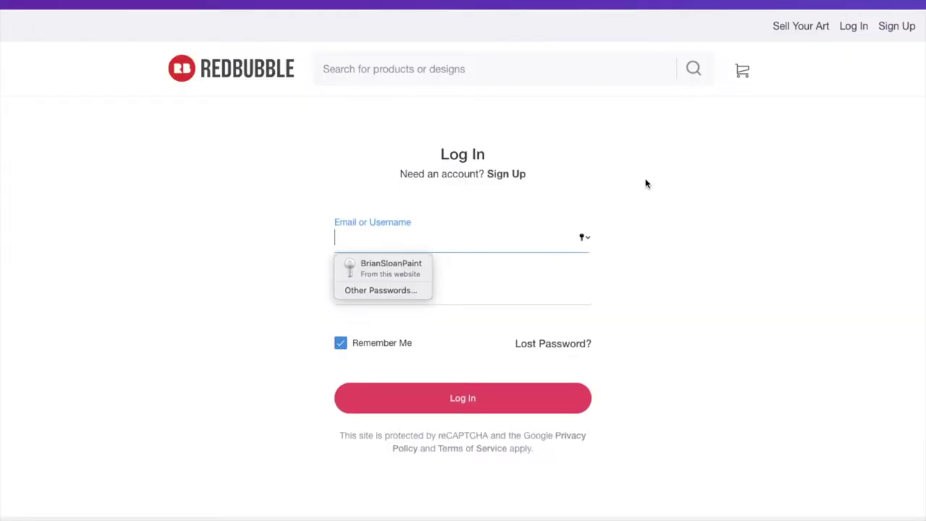
Step: Log in to Redbubble using the saved autofill credentials
left_click(388, 268)
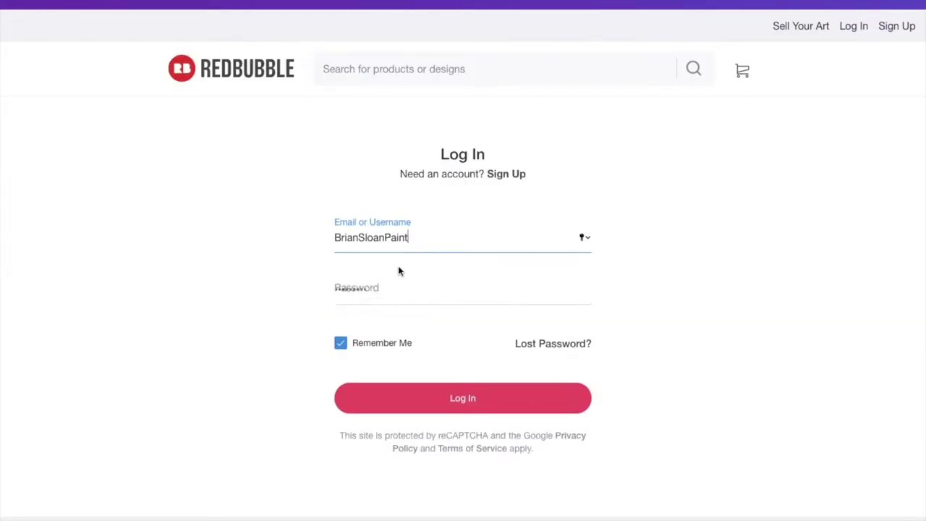
left_click(459, 405)
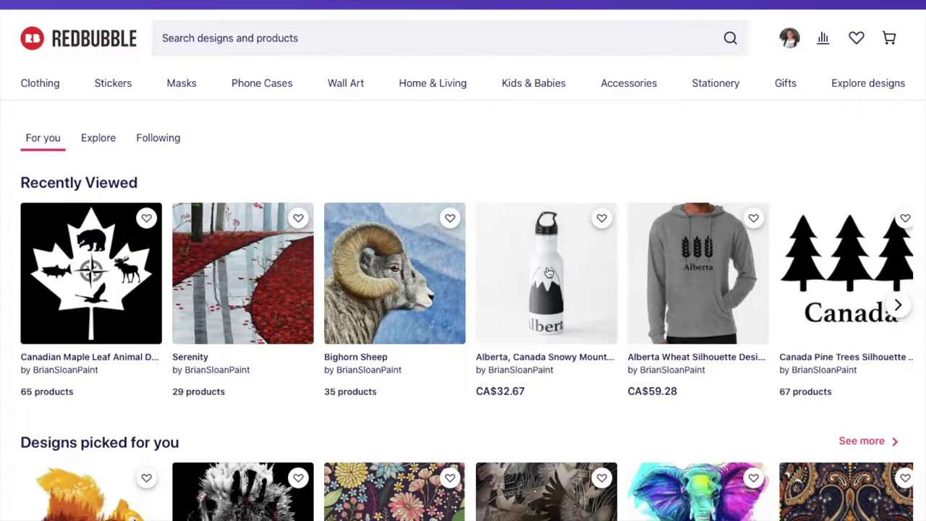
Step: Check the followers, favourites and sales summary from the account menu, then open the Dashboard
scroll(429, 419, "down", 2)
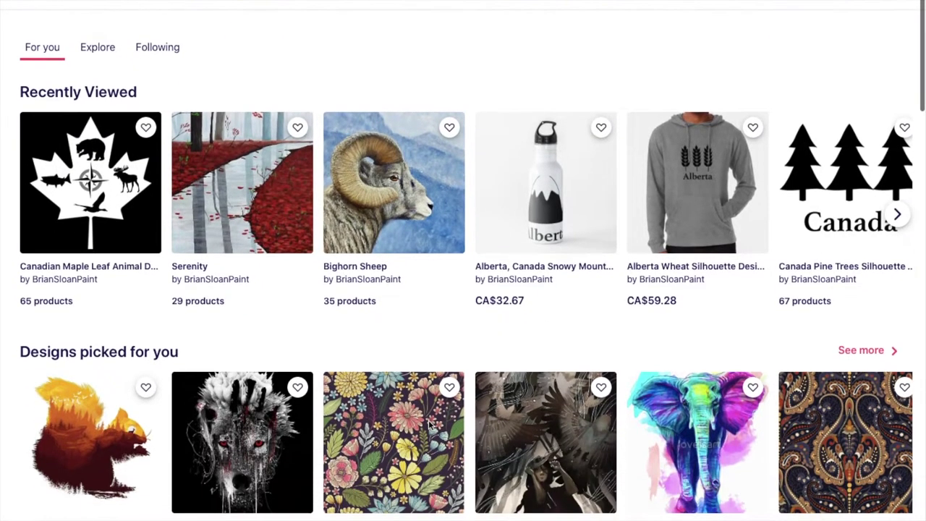
scroll(428, 426, "down", 2)
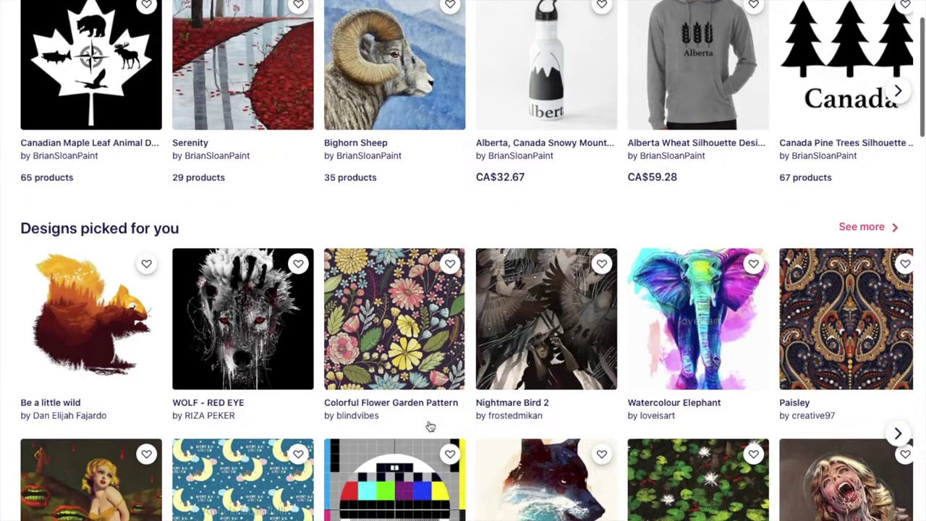
scroll(430, 427, "up", 3)
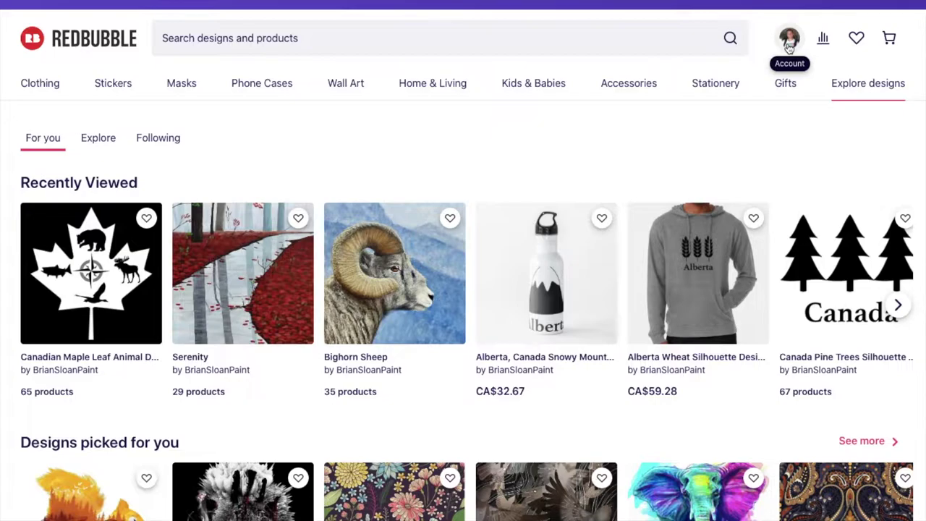
left_click(789, 43)
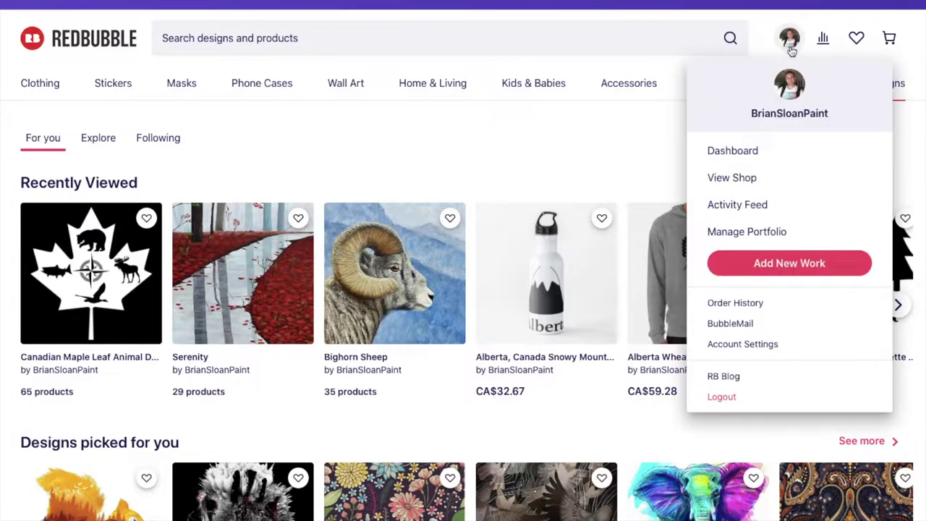
left_click(822, 44)
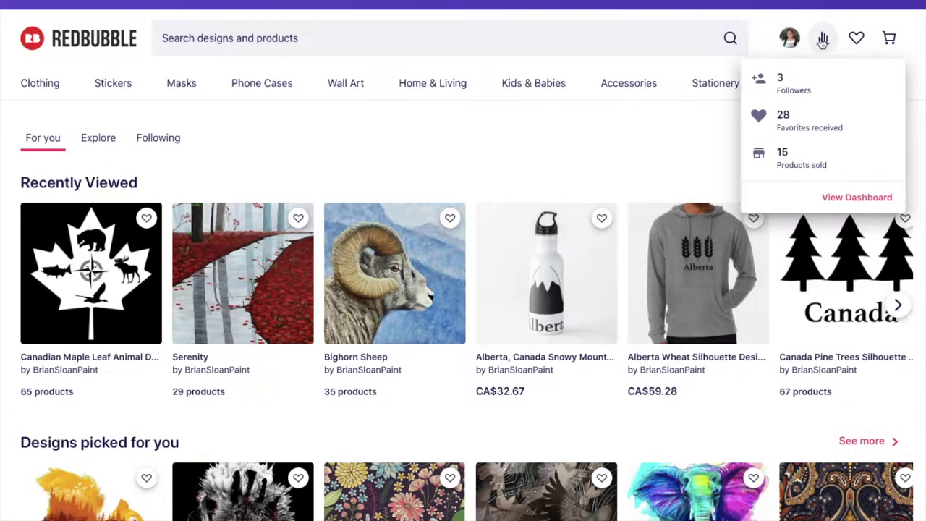
left_click(800, 43)
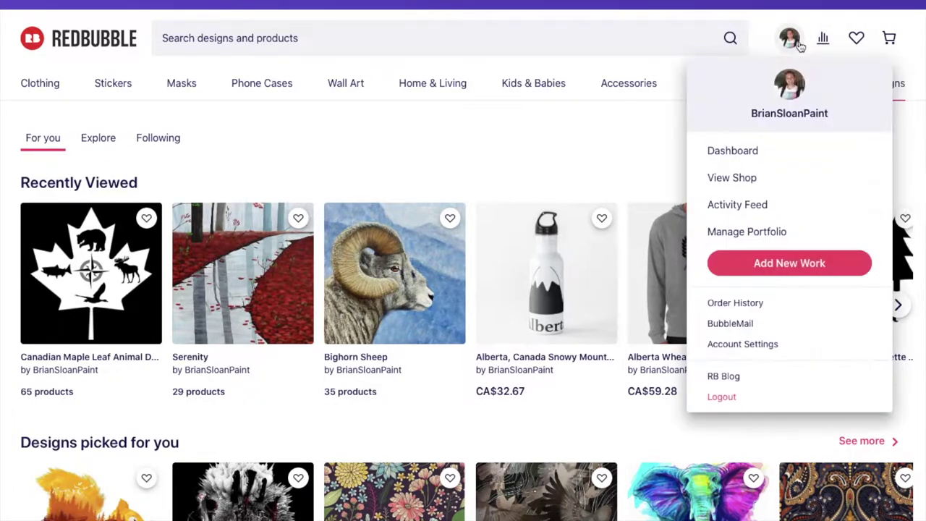
left_click(751, 152)
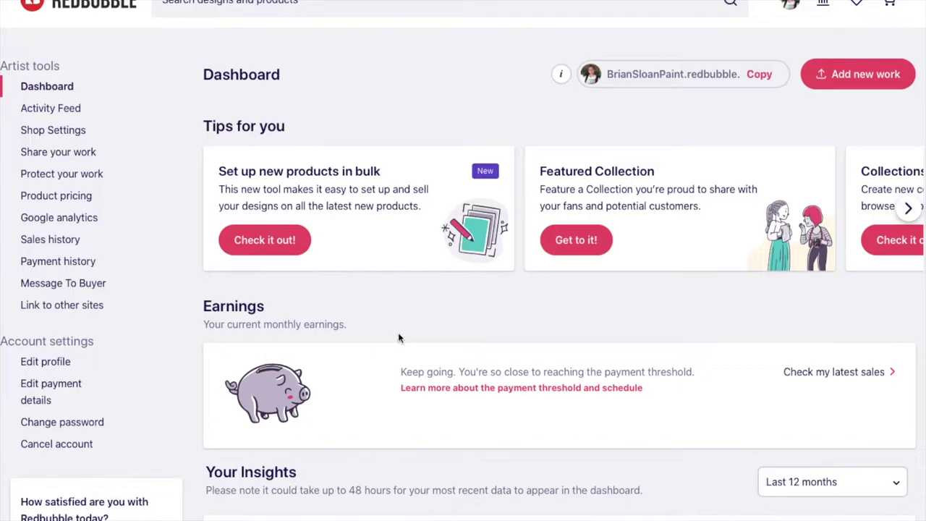
Step: Review the Dashboard's earnings, top artworks and traffic sources, then go to View Shop
scroll(398, 337, "down", 2)
scroll(398, 338, "down", 3)
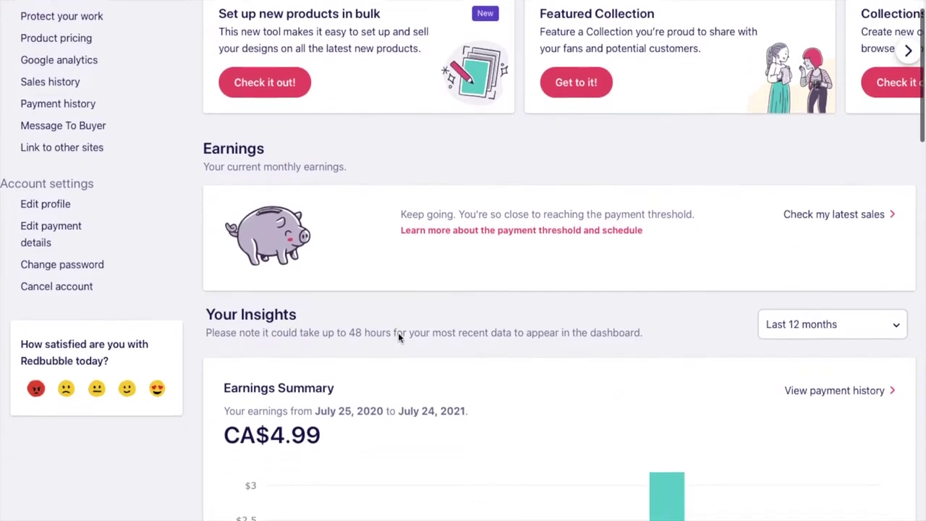
scroll(398, 337, "down", 6)
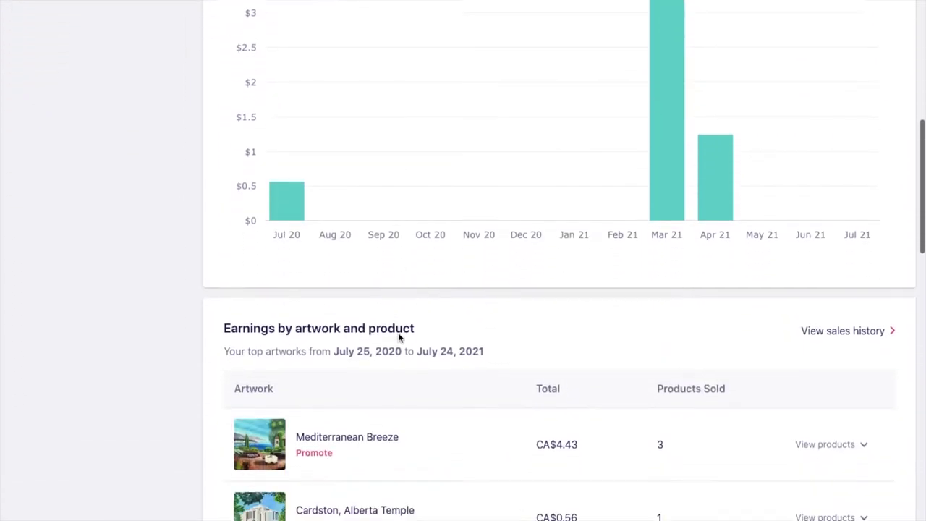
scroll(398, 332, "down", 5)
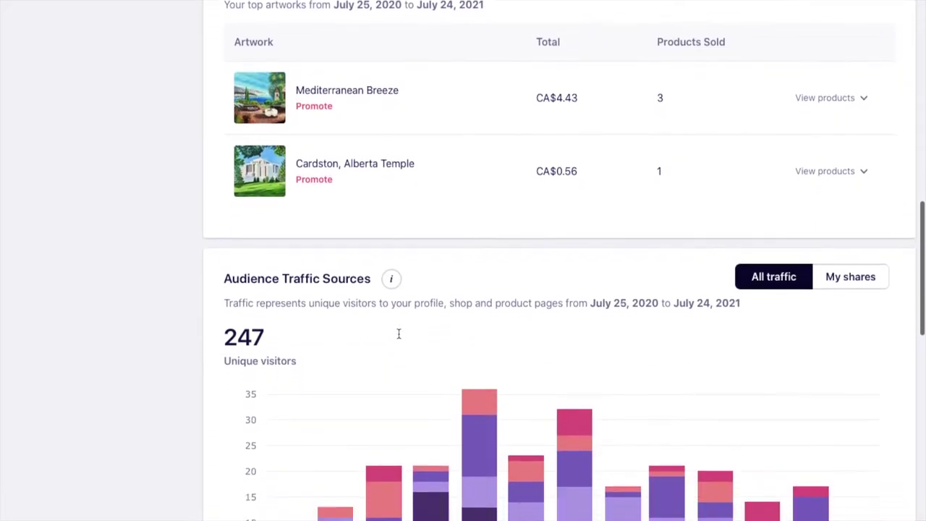
scroll(398, 338, "down", 3)
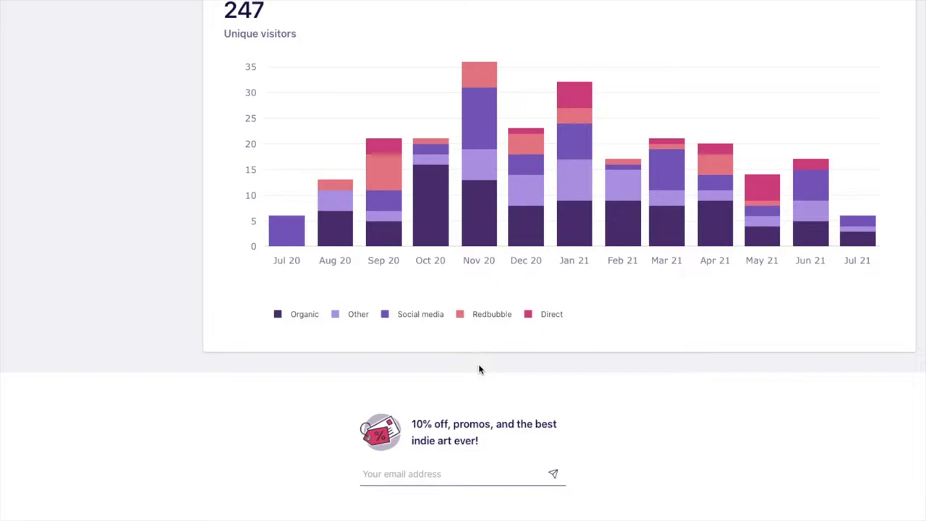
scroll(479, 370, "down", 1)
scroll(479, 370, "up", 1)
scroll(479, 369, "up", 3)
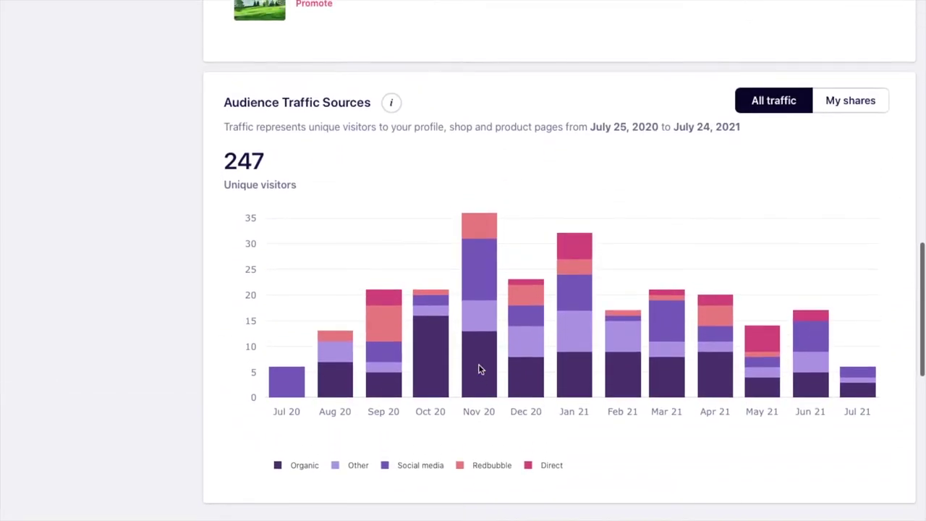
scroll(479, 369, "up", 9)
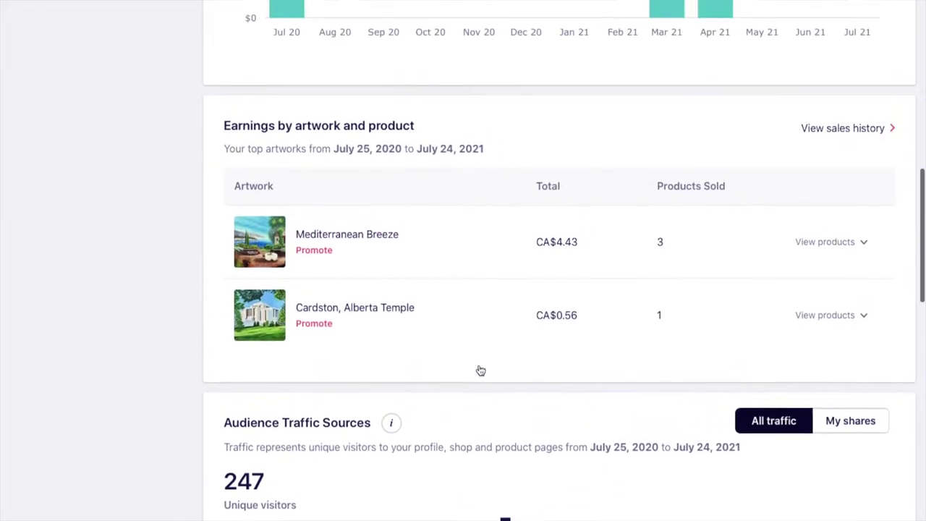
scroll(479, 369, "up", 6)
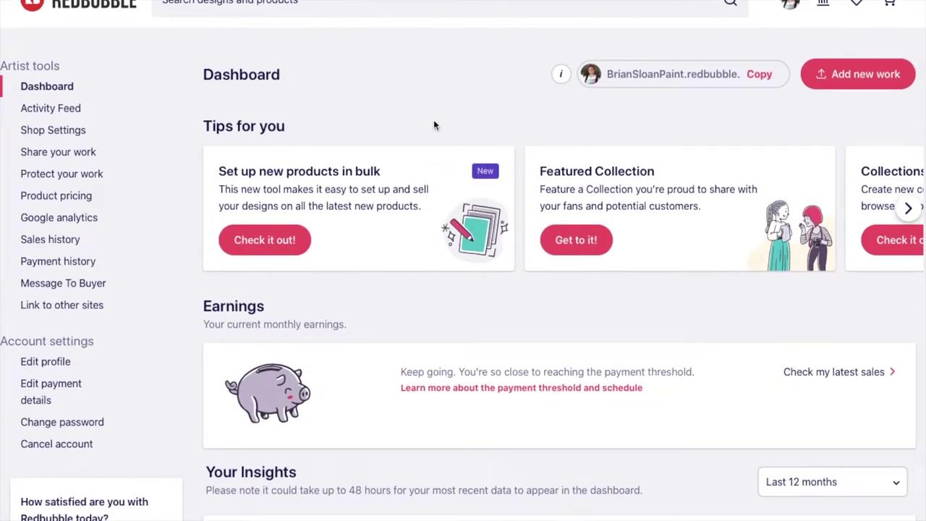
scroll(364, 99, "up", 1)
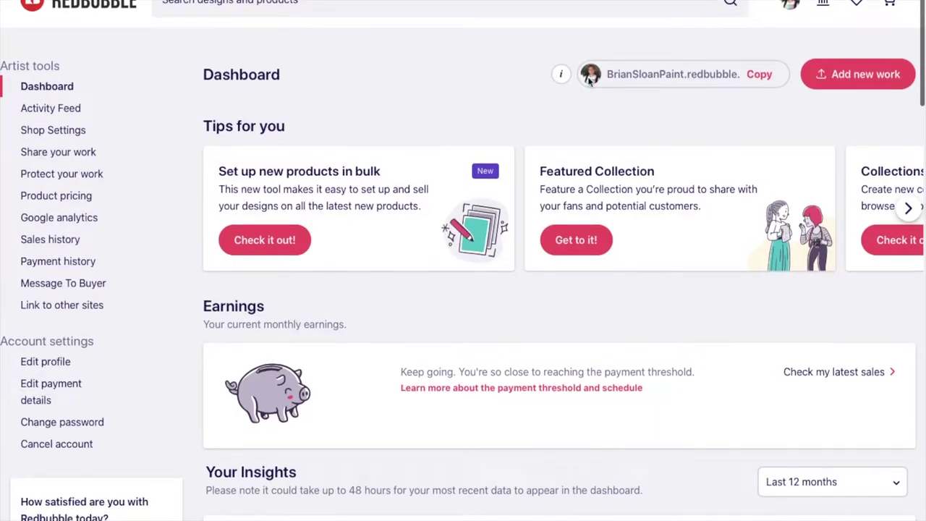
left_click(792, 9)
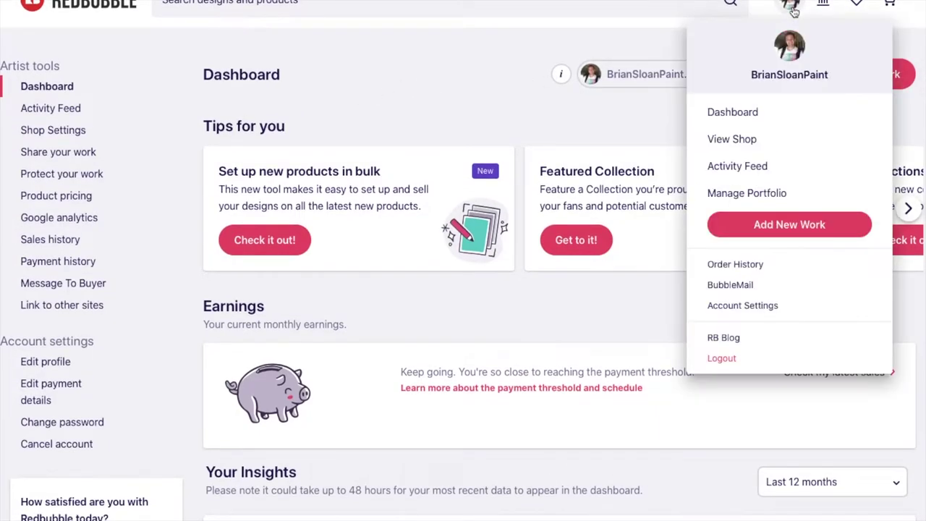
left_click(729, 139)
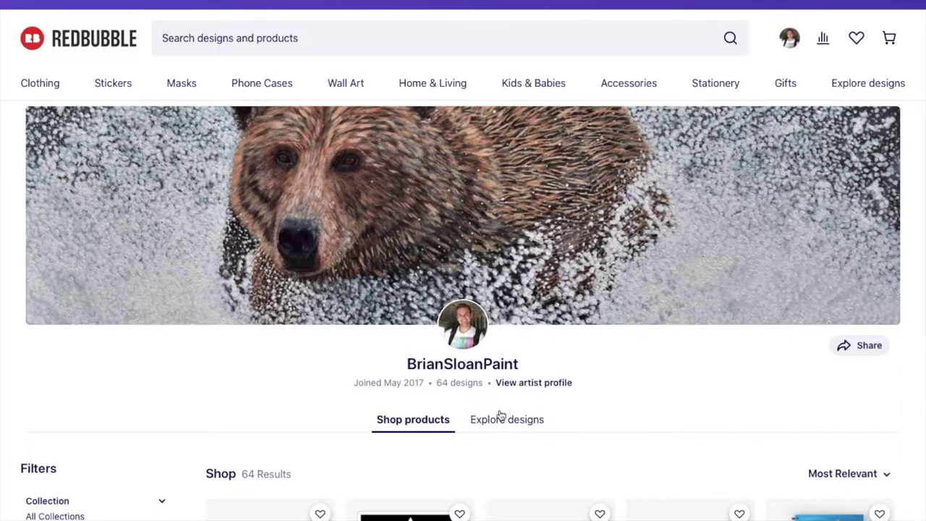
Step: Browse the shop's 64 products and the About profile section, then open the account menu
scroll(496, 402, "down", 2)
scroll(72, 390, "down", 4)
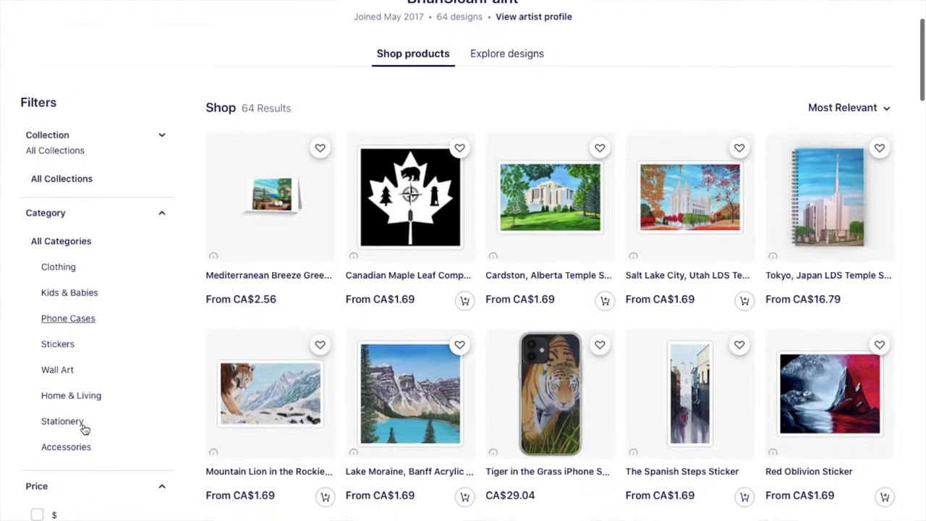
scroll(85, 430, "up", 1)
scroll(85, 430, "up", 5)
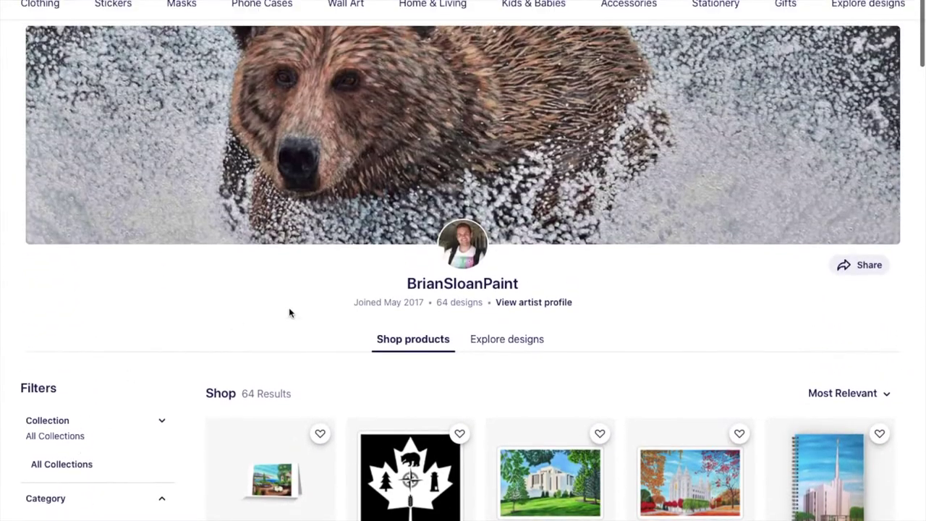
left_click(516, 302)
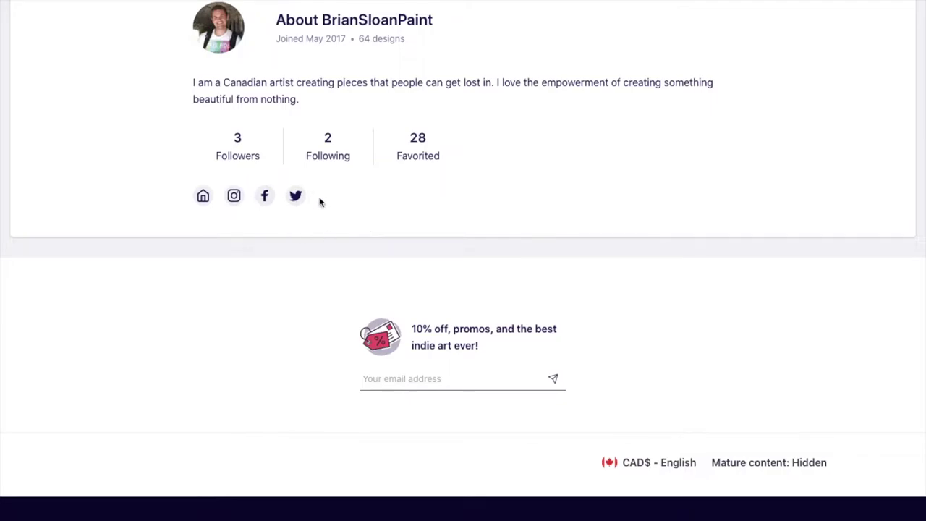
scroll(357, 206, "down", 2)
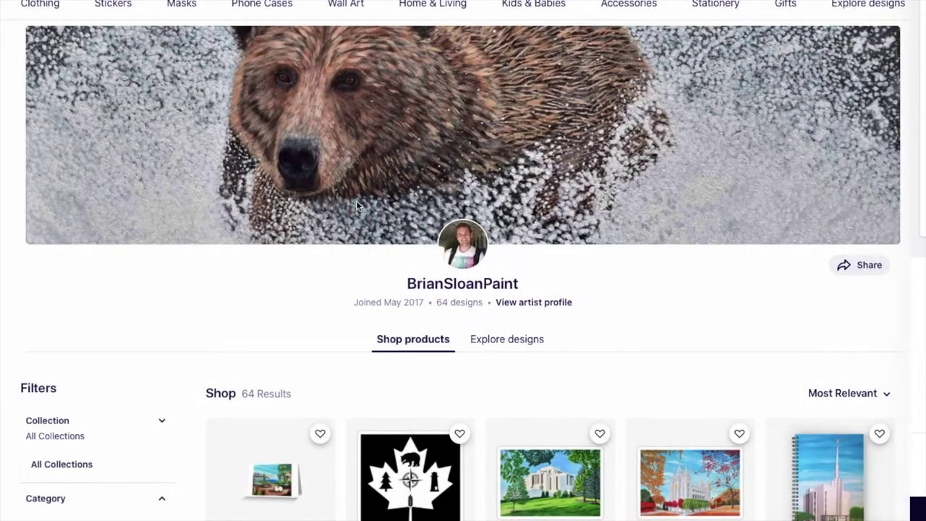
scroll(757, 231, "up", 3)
scroll(757, 231, "down", 1)
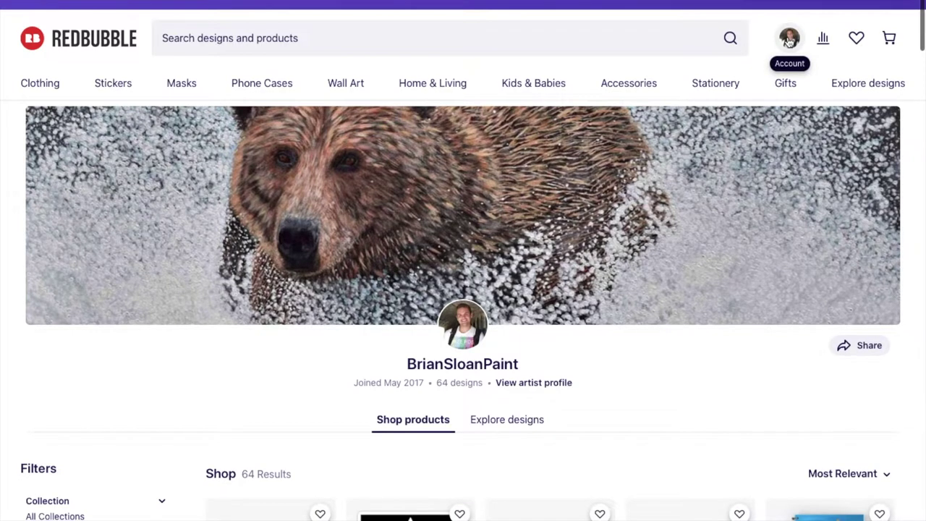
left_click(789, 37)
Step: Return to the artist Dashboard and go to the Add new work page
left_click(753, 151)
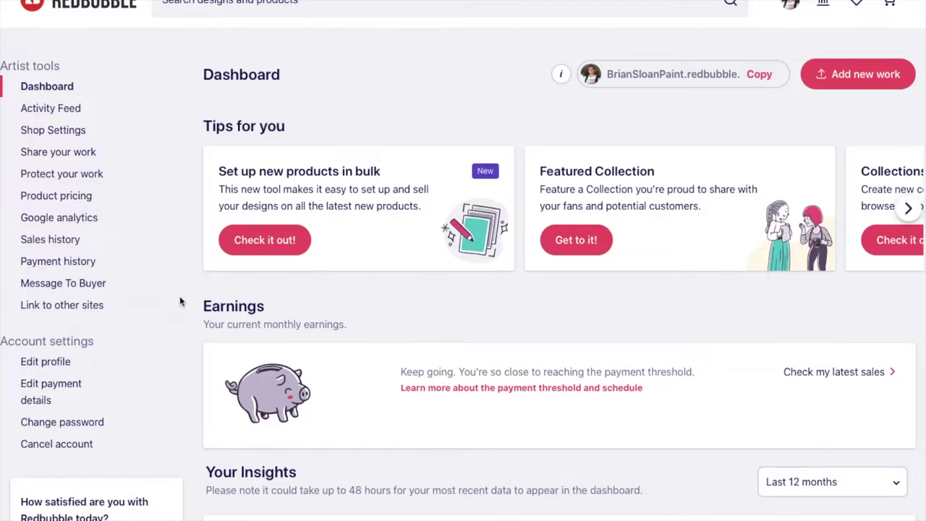
scroll(211, 297, "down", 1)
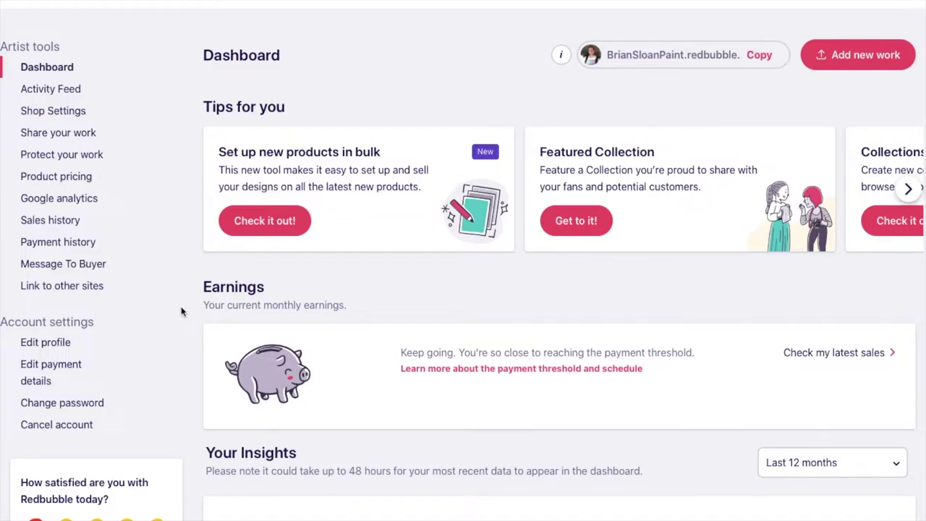
scroll(181, 311, "up", 1)
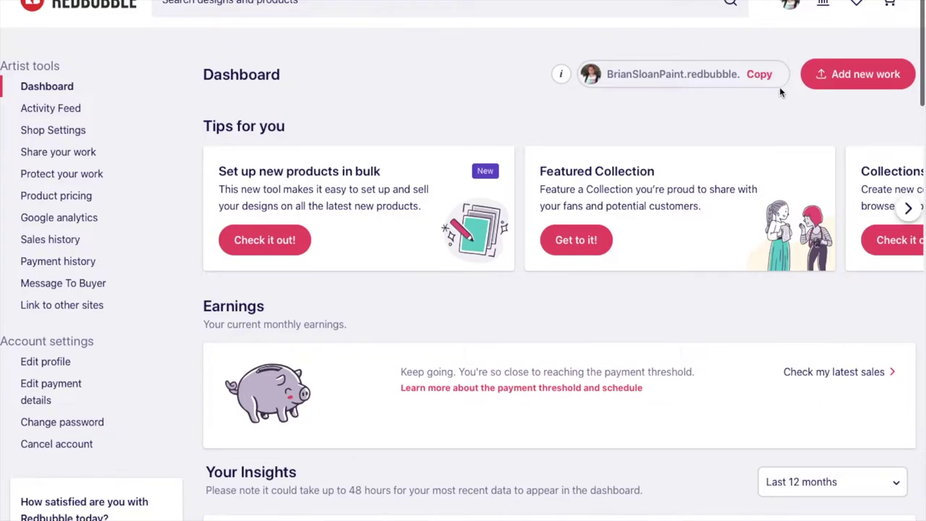
left_click(789, 15)
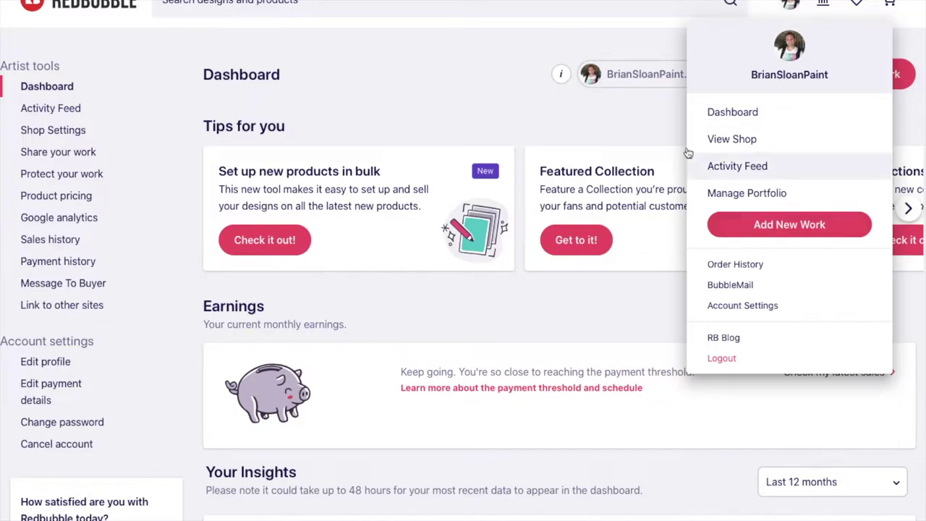
left_click(649, 128)
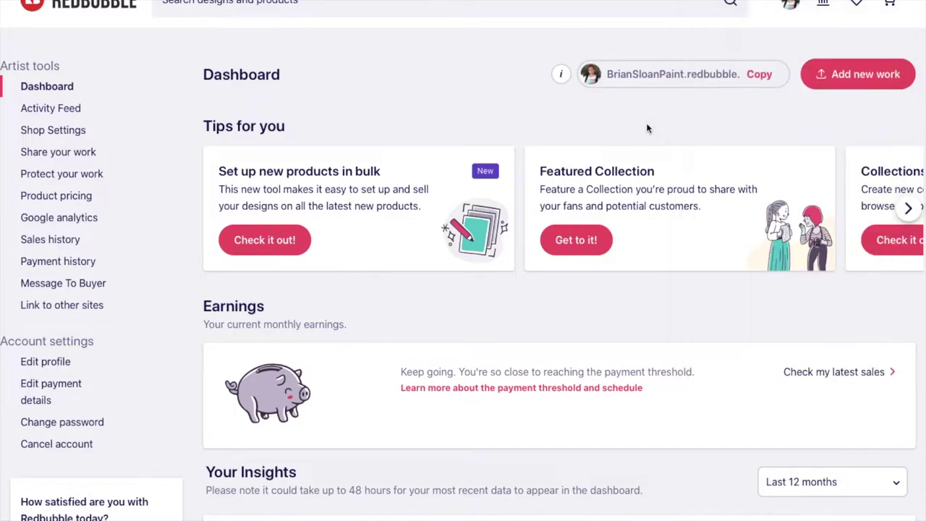
left_click(827, 73)
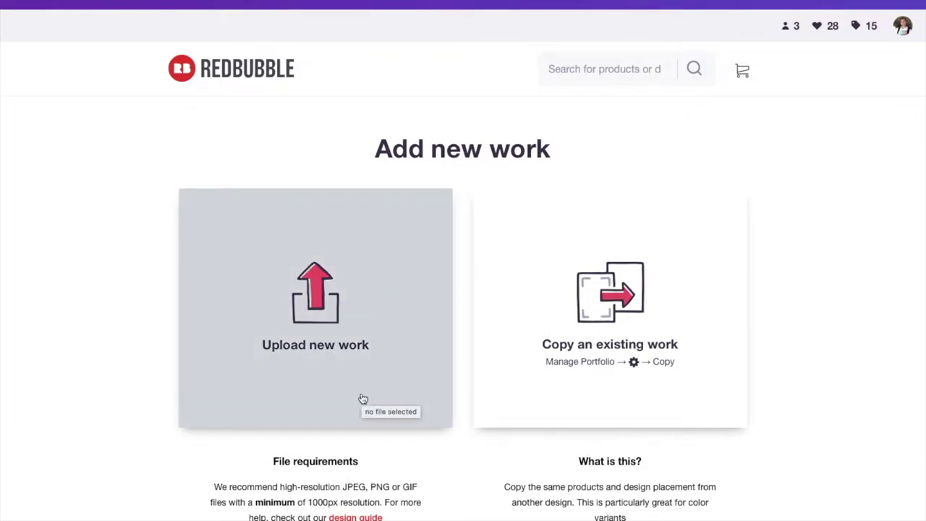
Step: Preview and upload the burned-trees painting 20210531_152453.jpeg as new work
left_click(362, 399)
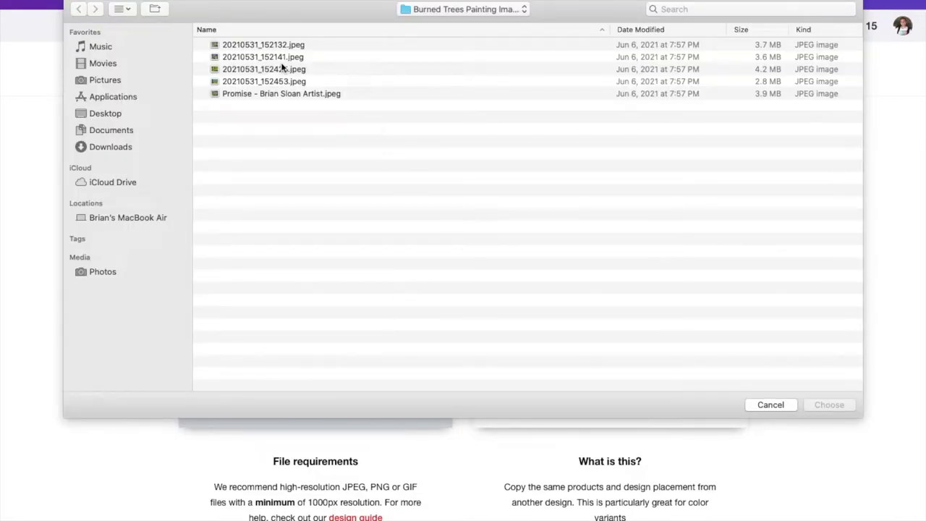
left_click(272, 82)
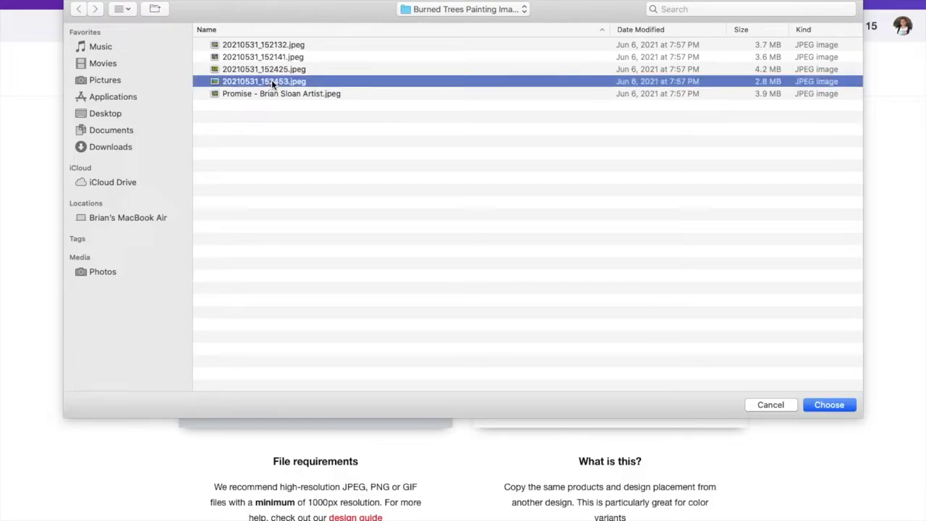
left_click(270, 94)
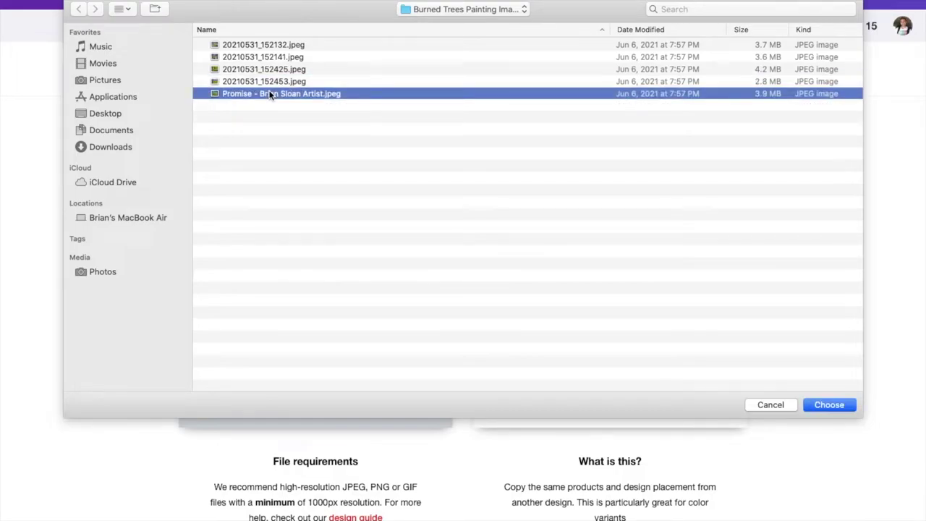
key("Up")
key("space")
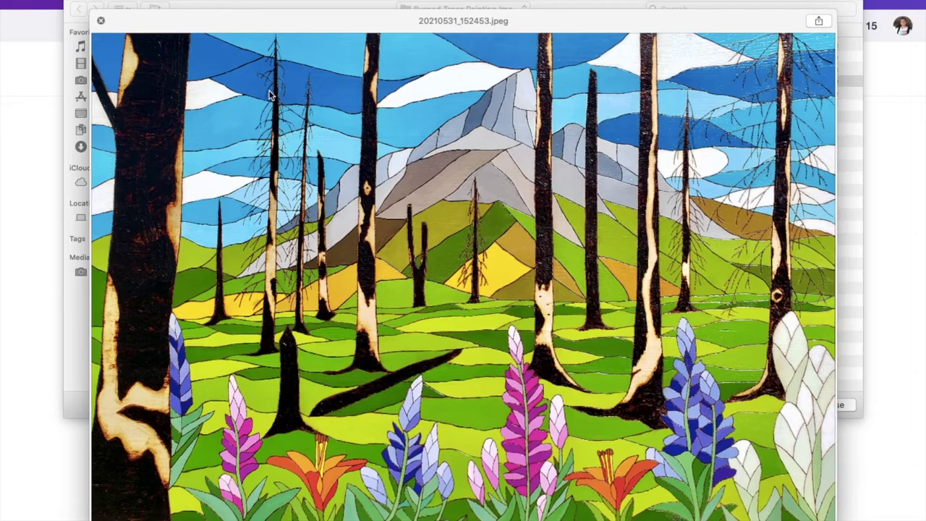
key("space")
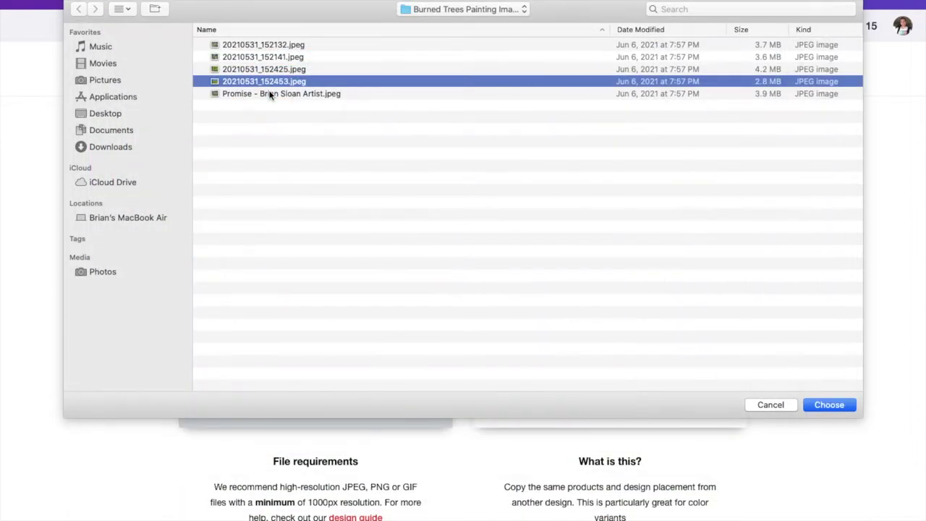
left_click(829, 406)
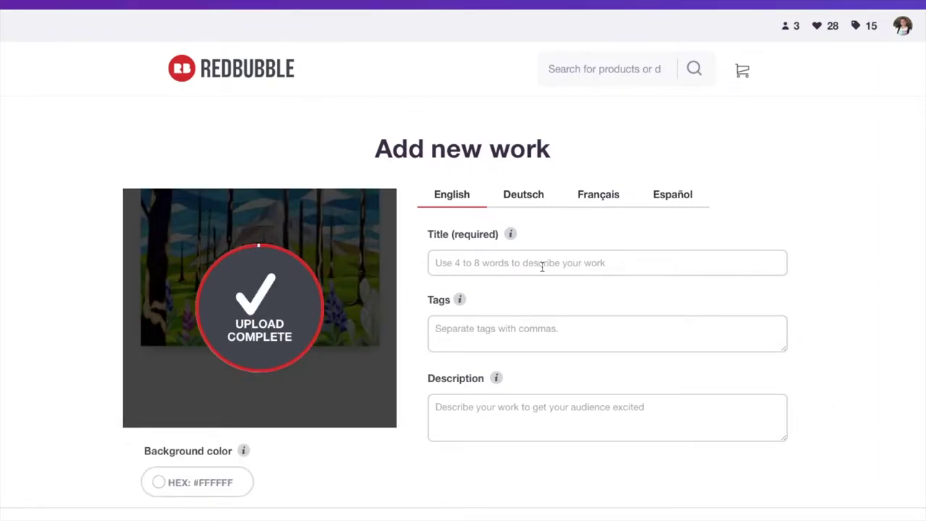
Step: Title the work 'Promise' and tag it Landscape, mountains, wood burning, forest fire, regrowth, flowers, geometric, colorful
left_click(542, 265)
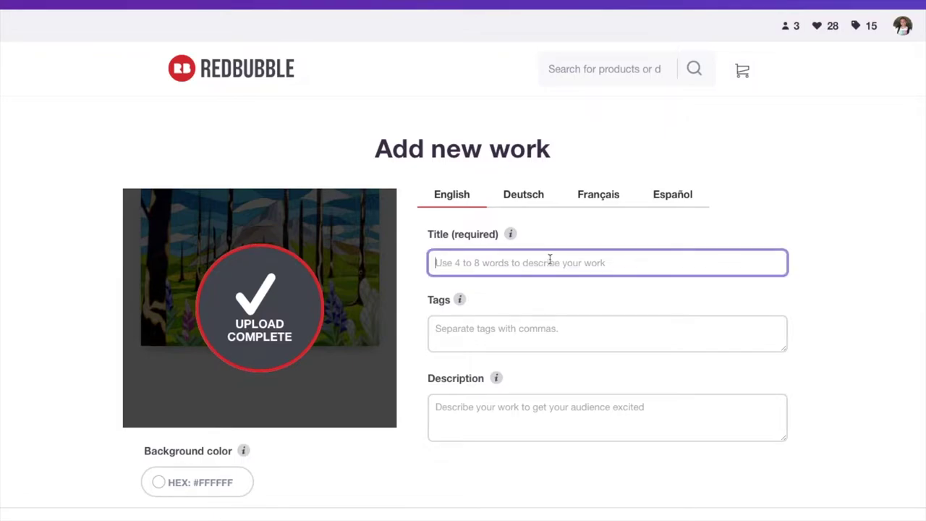
type("Promise")
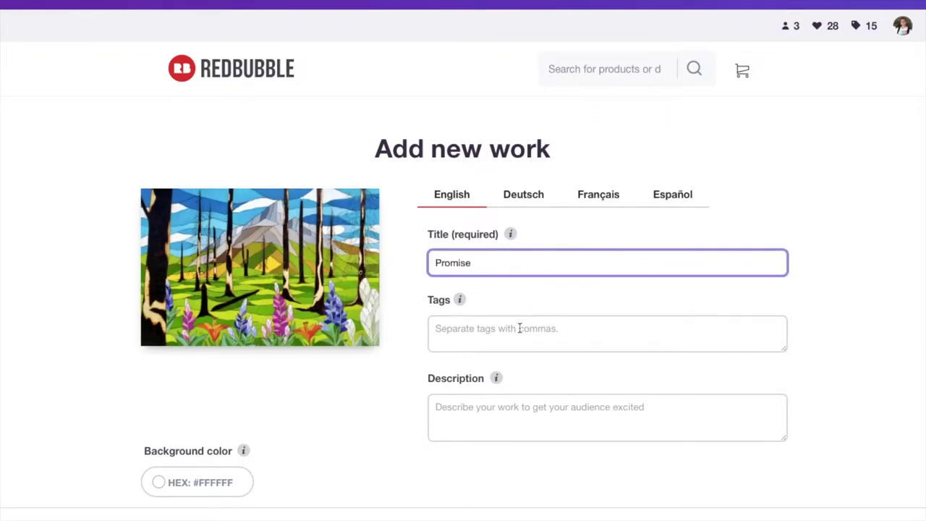
left_click(519, 328)
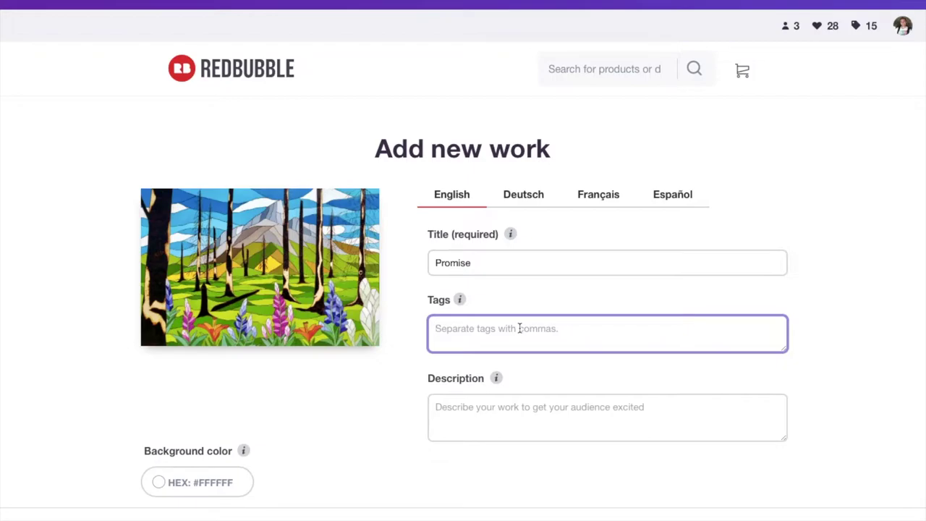
type("La")
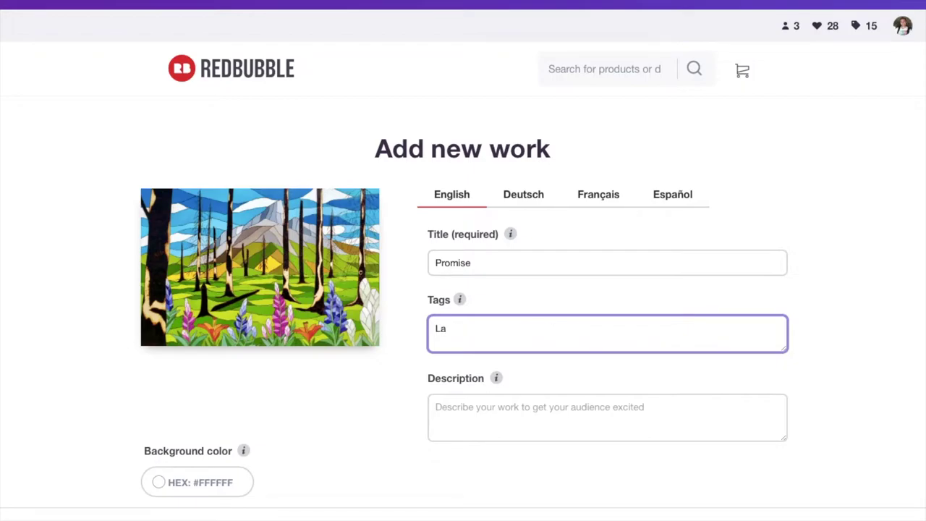
type("ndscape")
key("Return")
key("BackSpace")
type(", mout")
key("BackSpace")
type("ntains")
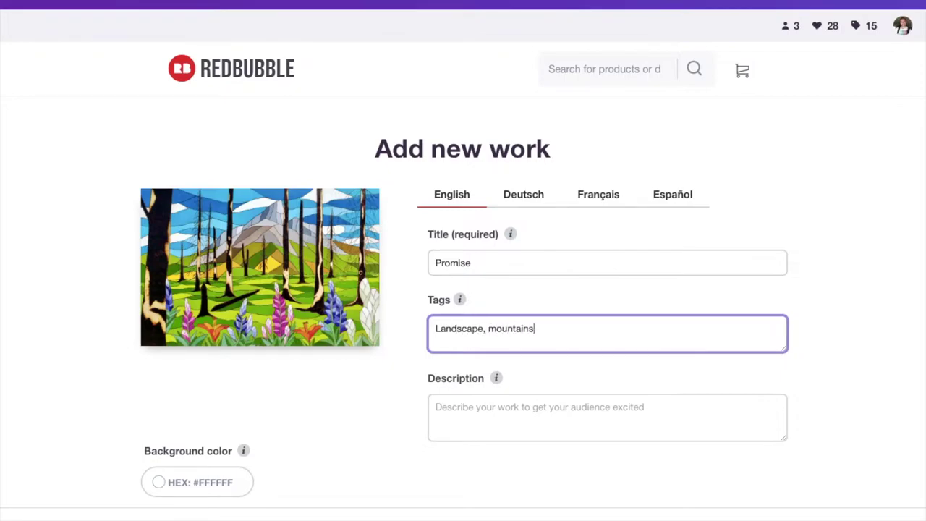
type(", wood burning, for")
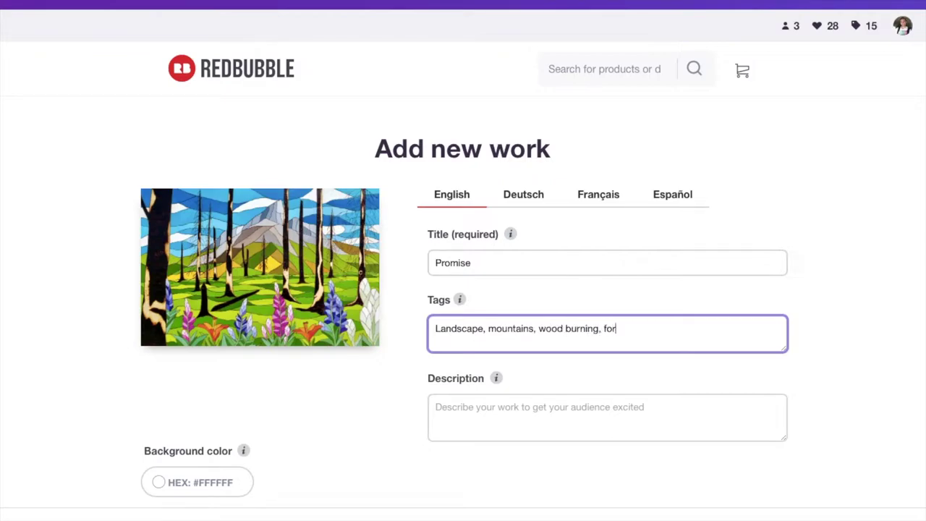
type("est fire, regrowth, flowers,")
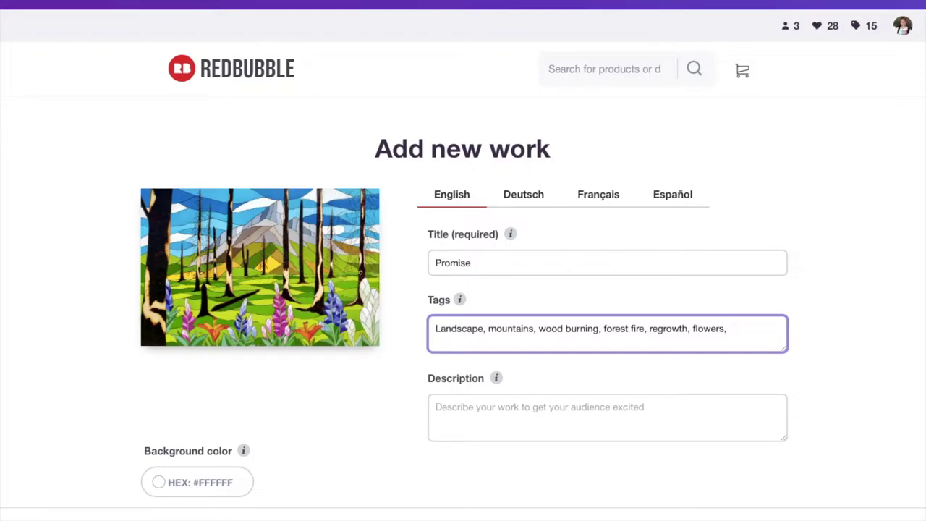
type(" geometric, mixed")
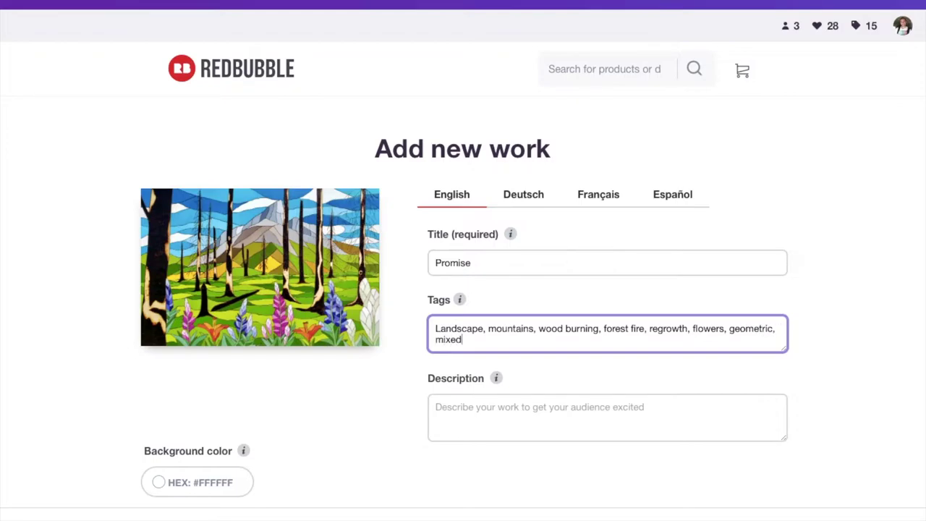
key("BackSpace")
key("BackSpace")
key("BackSpace")
key("BackSpace")
key("BackSpace")
type("colorful")
scroll(408, 403, "down", 1)
Step: Enter the description 'This artwork depicts the regrowth in Waterton National Park after the Kenow fire of 2017.'
left_click(479, 387)
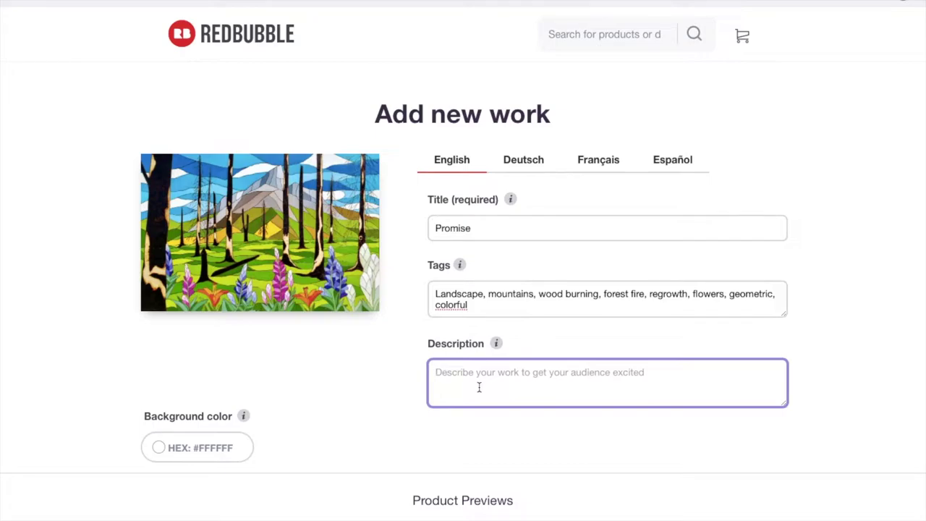
type("T")
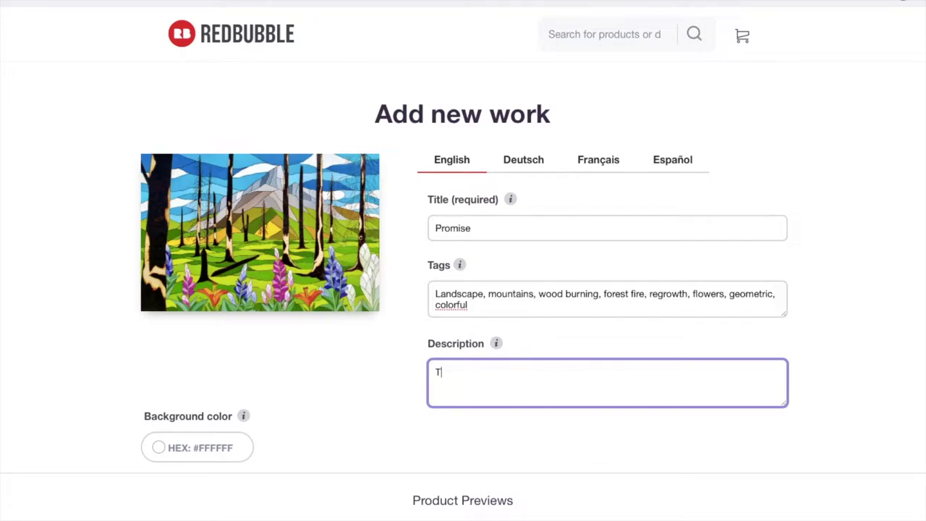
type("his artwork depicts the r")
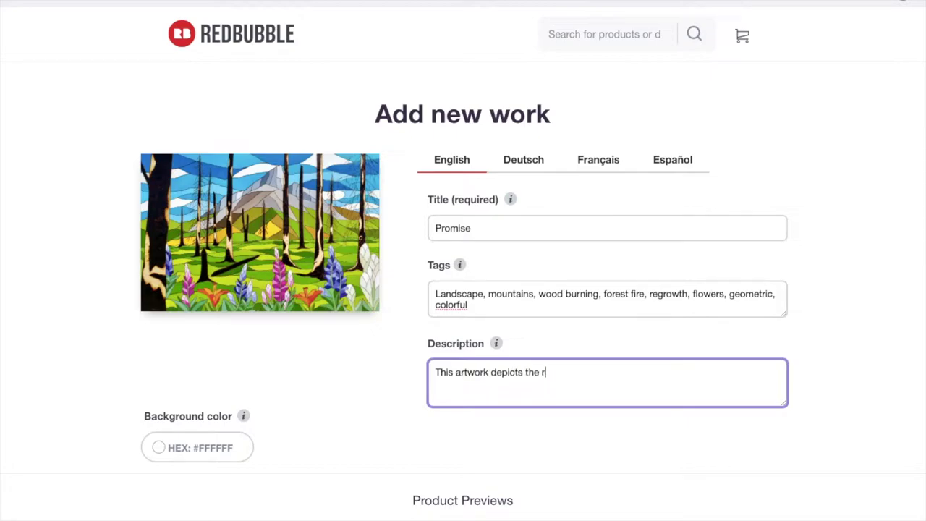
type("egrowth in Waterton Nat")
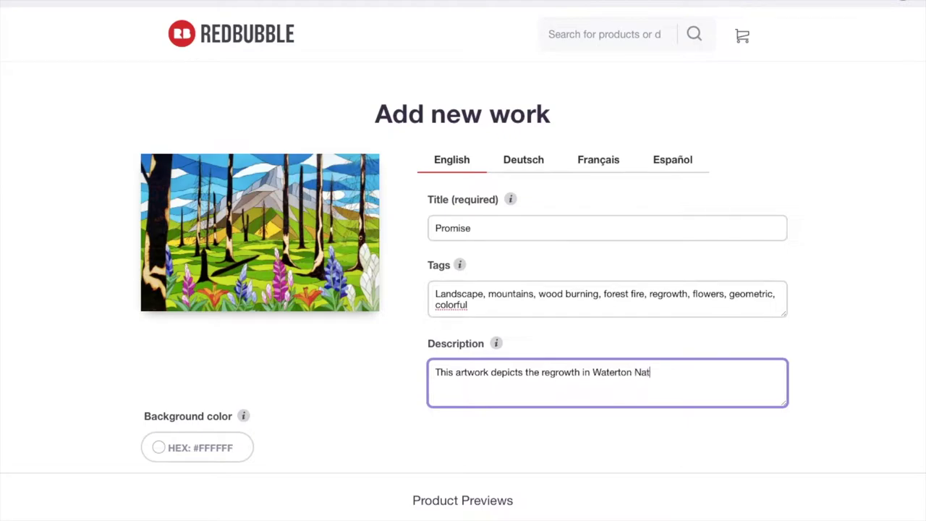
type("ional Park after the Kenow fire o")
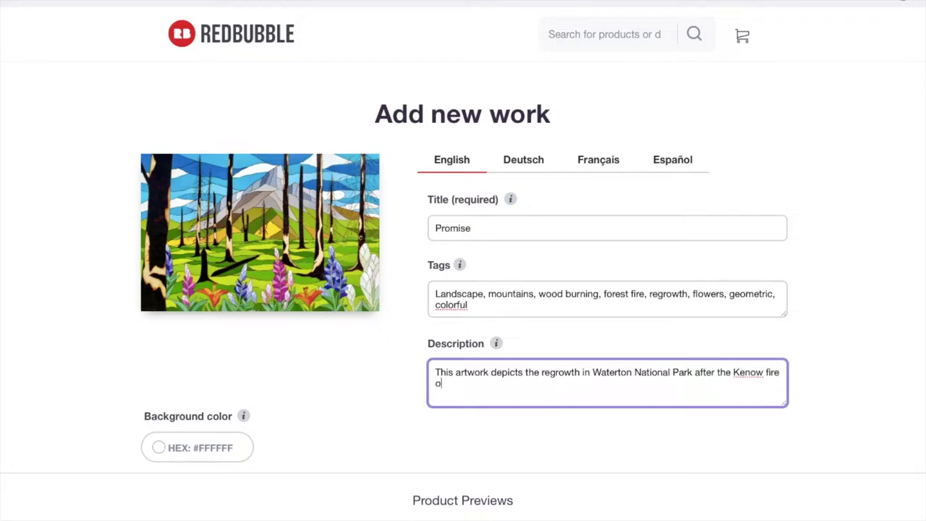
type("f 2017.")
mouse_move(499, 350)
scroll(392, 366, "down", 1)
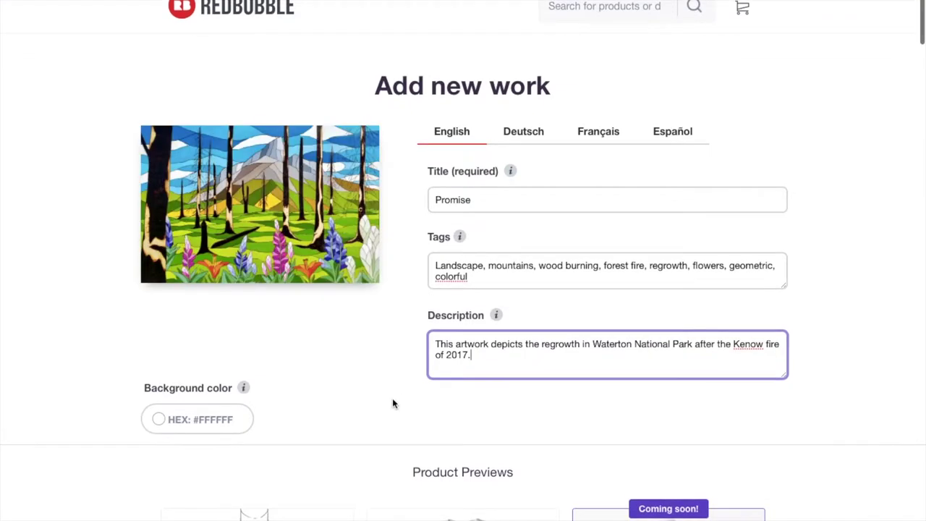
Step: Enable Standard Print Clothing products for the Promise work (9/12)
scroll(402, 394, "down", 1)
mouse_move(312, 213)
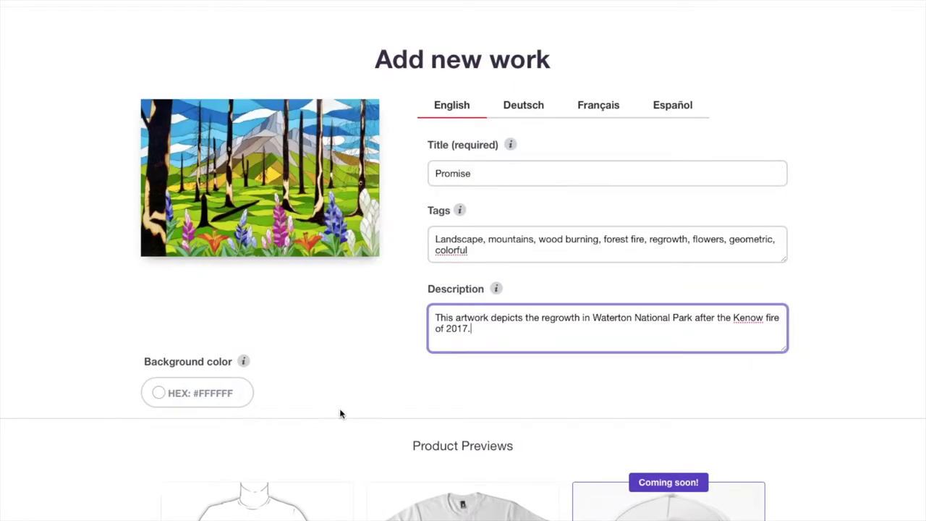
scroll(347, 409, "down", 3)
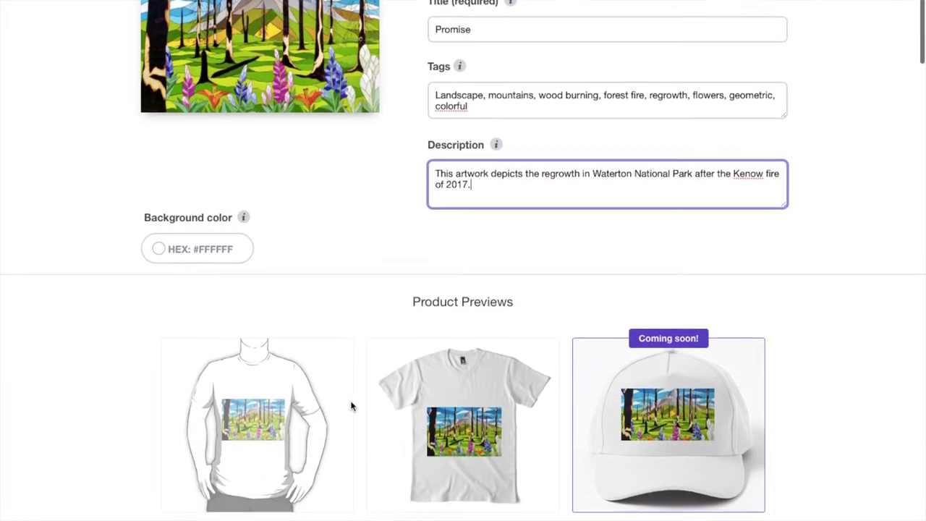
scroll(351, 407, "down", 2)
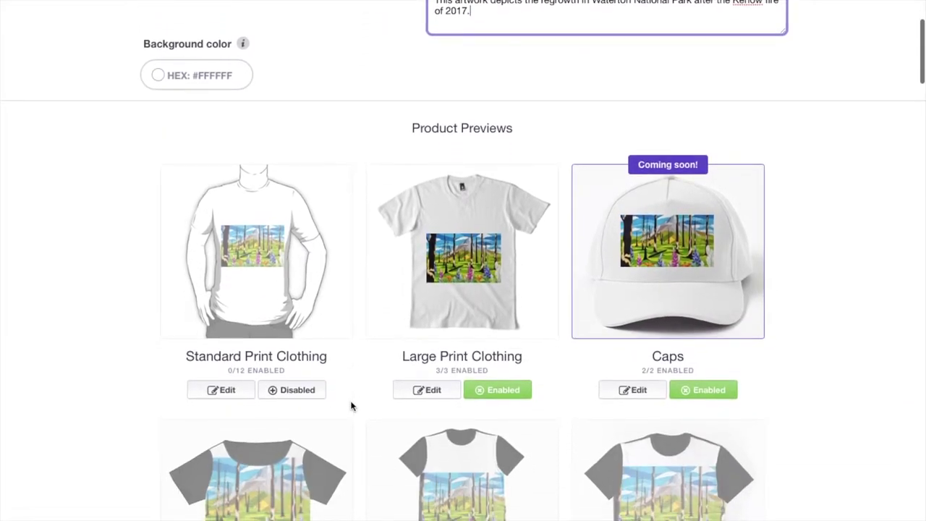
scroll(351, 407, "down", 1)
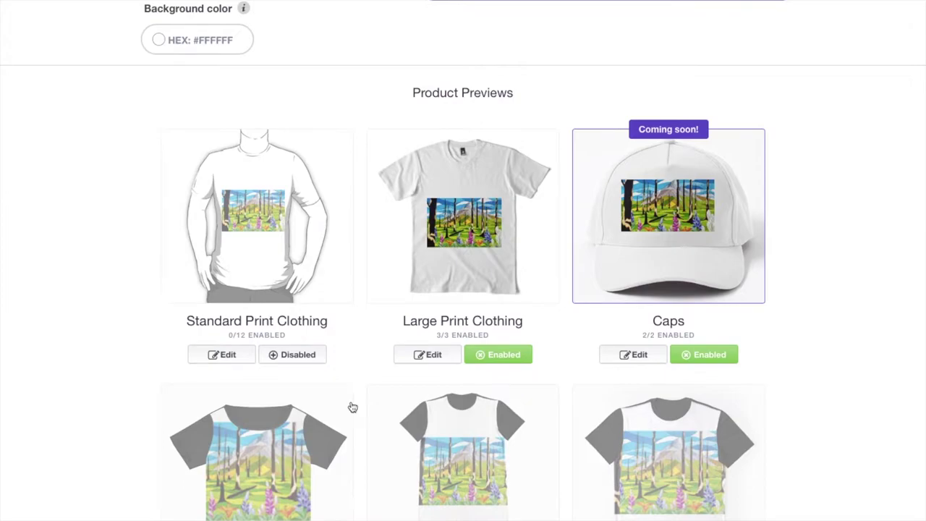
scroll(352, 406, "down", 1)
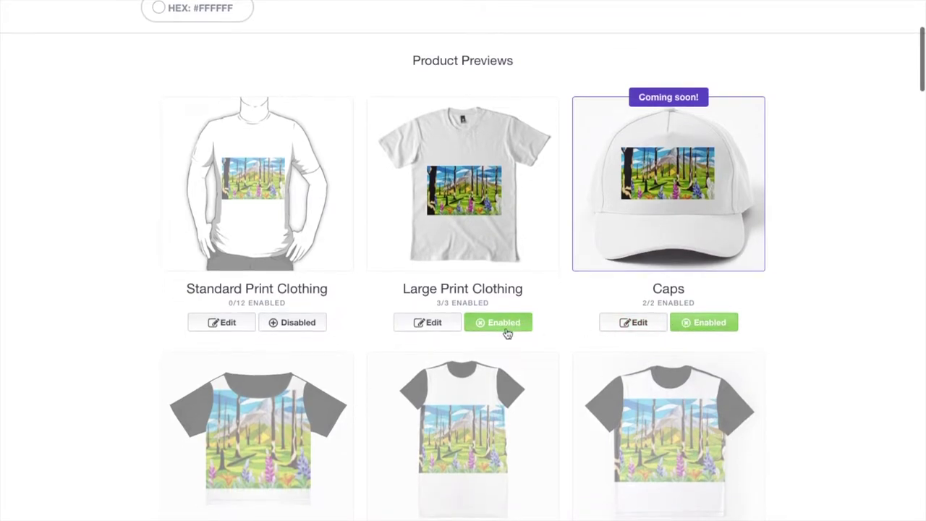
left_click(298, 322)
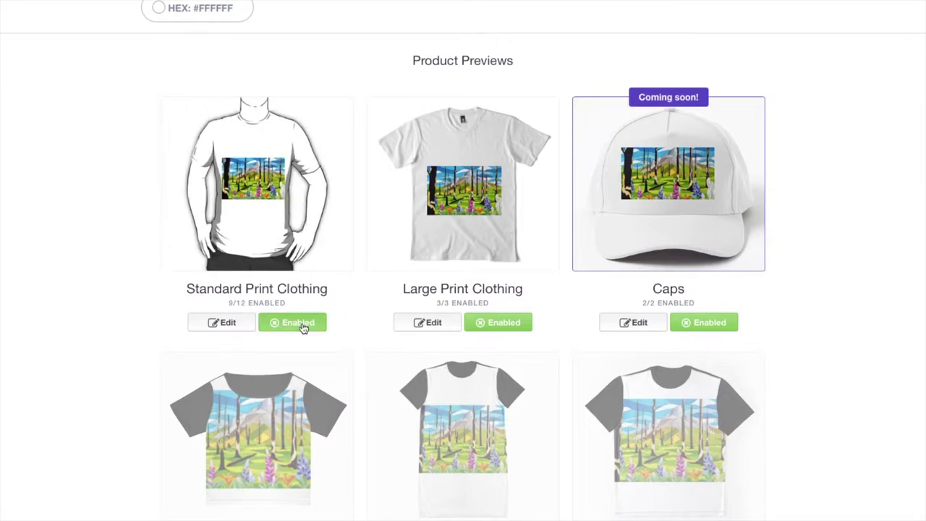
Step: Enable Stickers & Magnets products for Promise, reaching 4/4 enabled
scroll(380, 327, "down", 2)
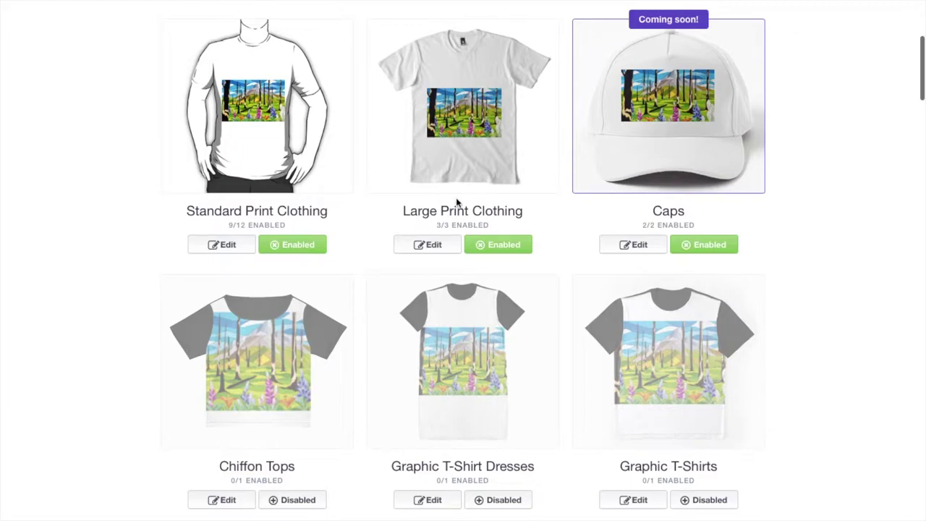
scroll(385, 289, "down", 3)
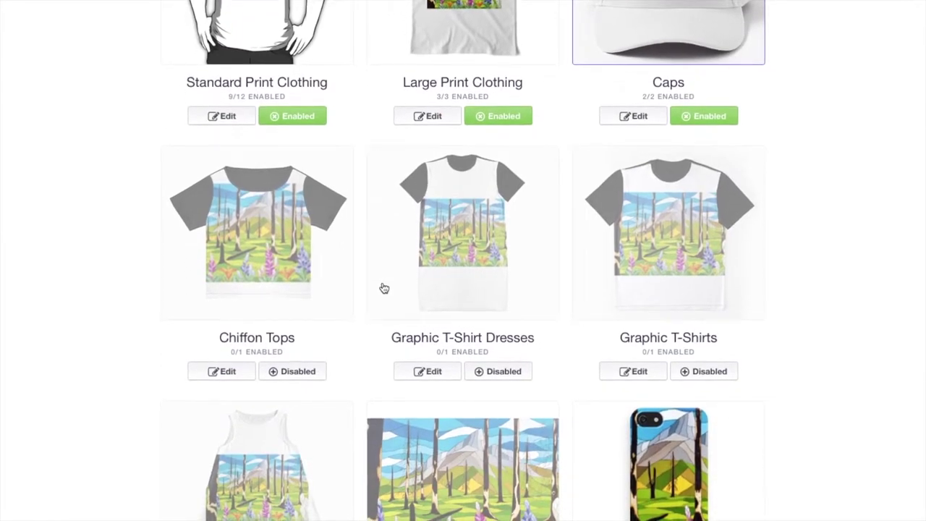
scroll(385, 289, "down", 1)
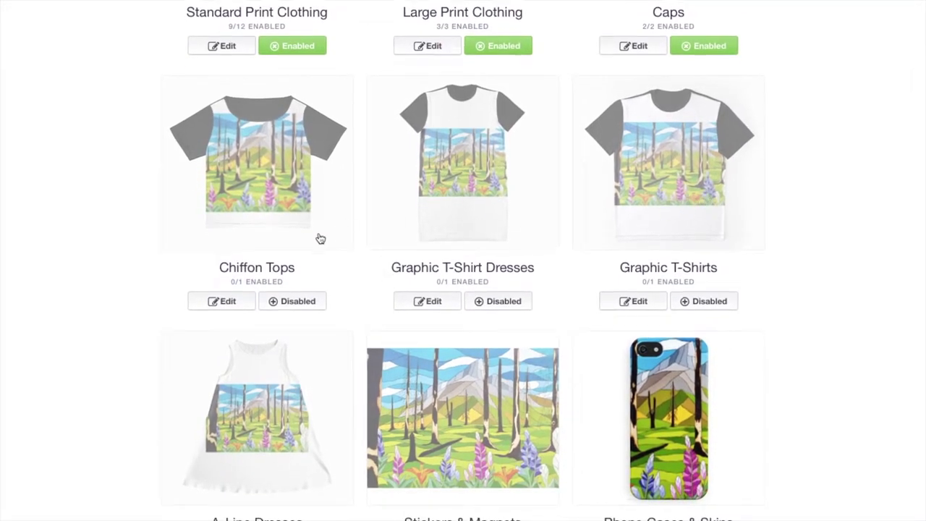
scroll(369, 295, "down", 4)
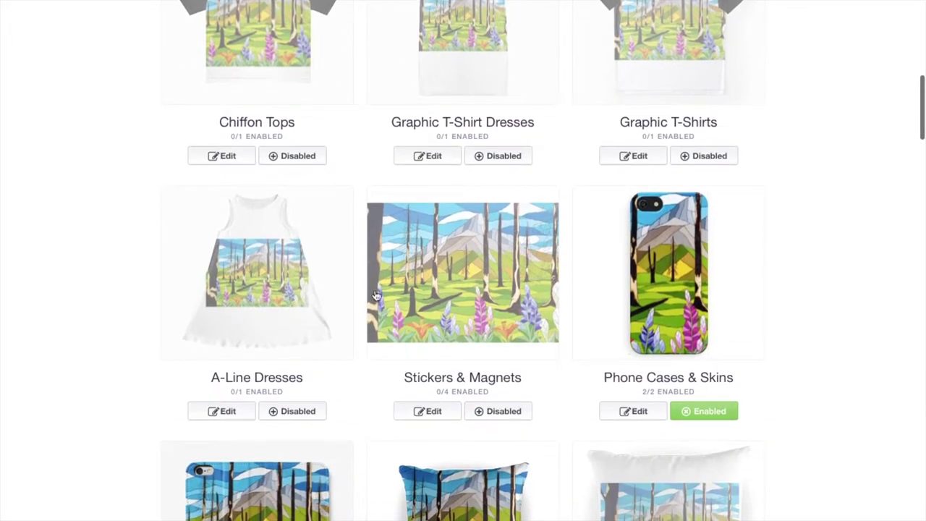
left_click(511, 412)
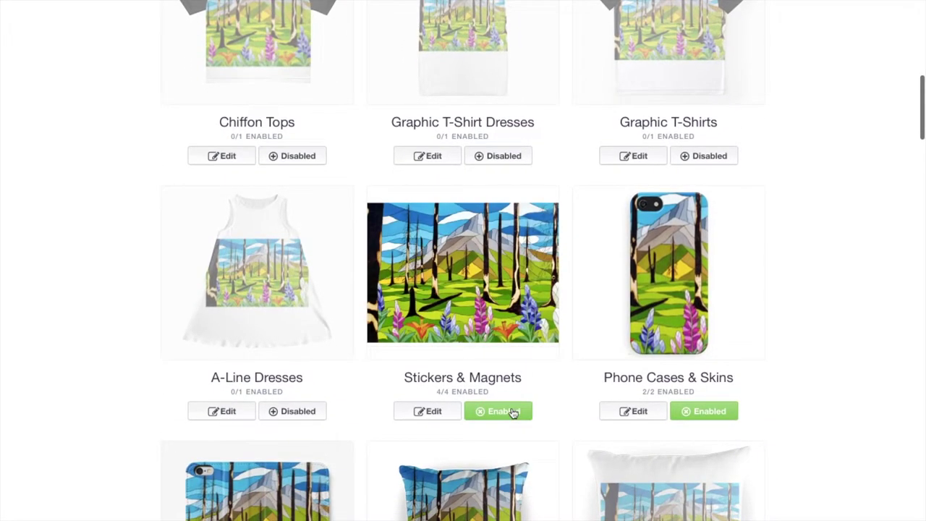
scroll(561, 386, "down", 2)
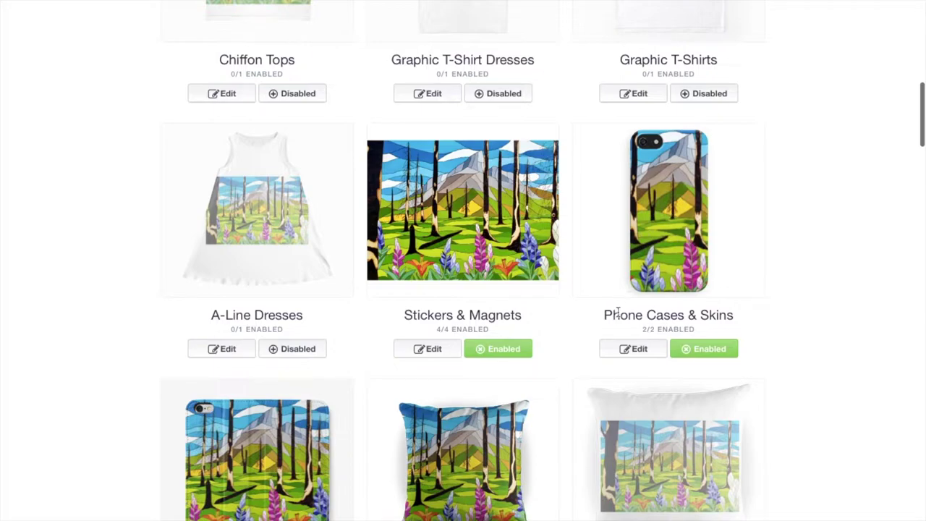
Step: In Phone Cases & Skins settings, shift the artwork left and make the background black
left_click(627, 349)
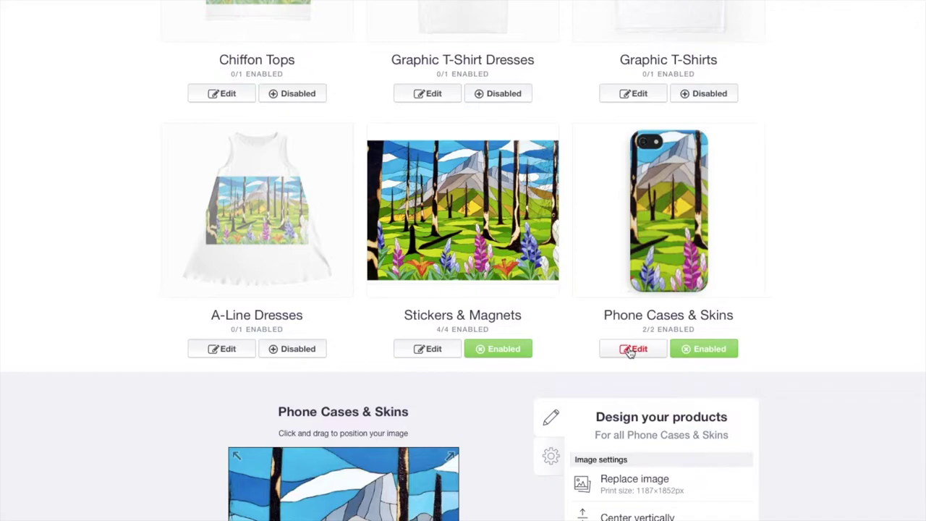
scroll(585, 357, "down", 5)
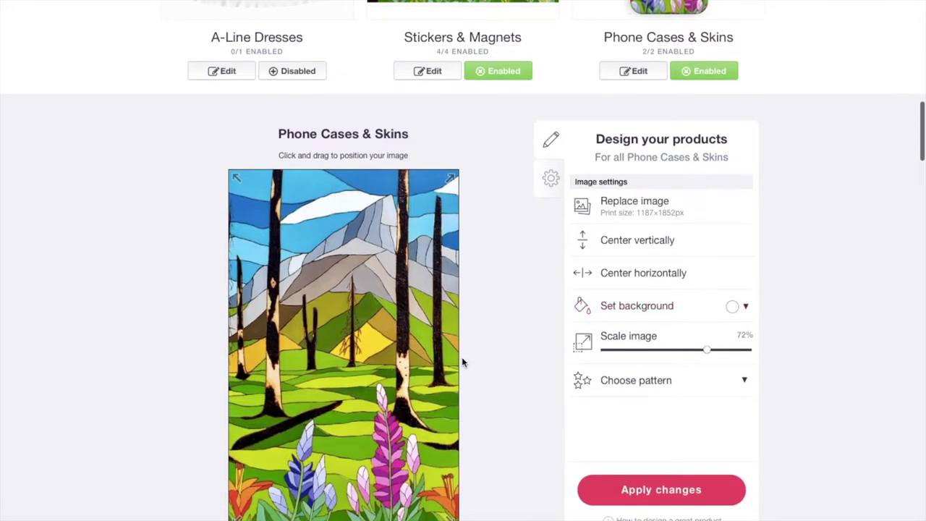
left_click_drag(456, 362, 432, 362)
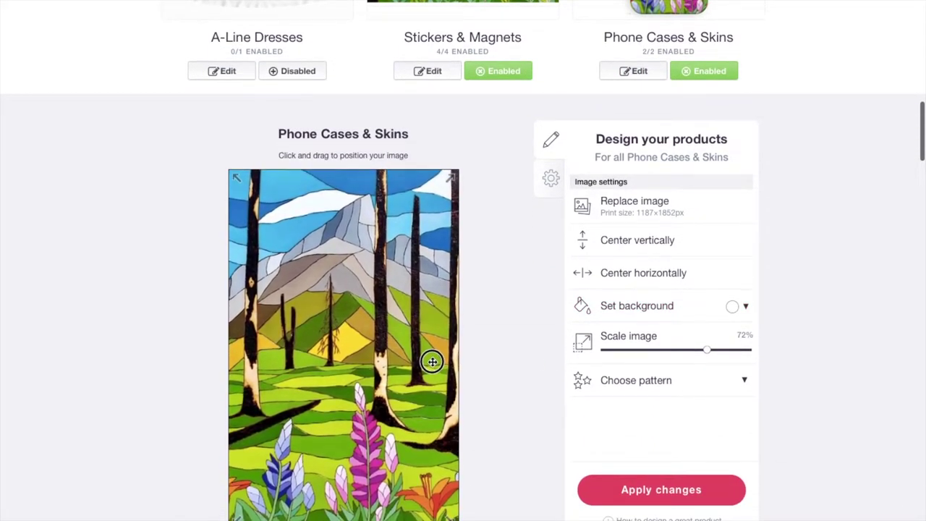
scroll(546, 322, "up", 4)
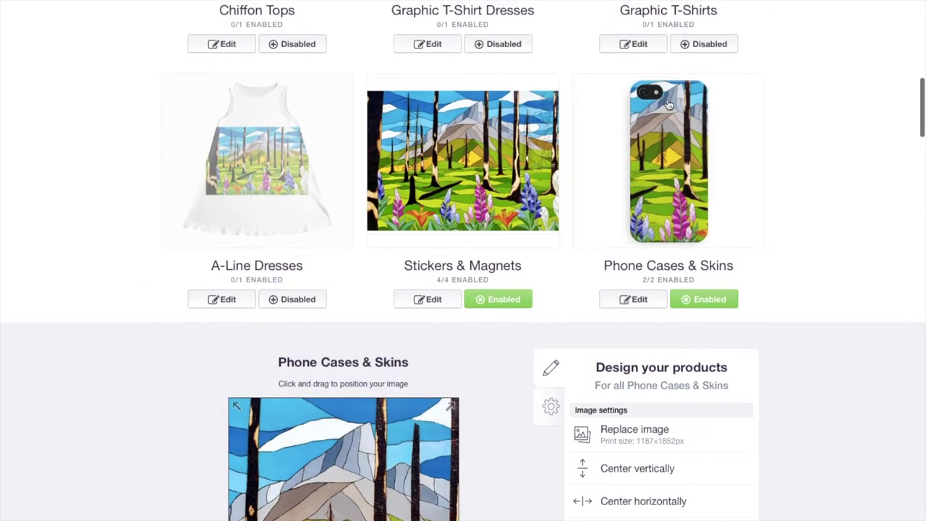
scroll(612, 253, "down", 2)
mouse_move(391, 424)
left_mouse_down()
mouse_move(382, 424)
mouse_move(385, 435)
left_mouse_up()
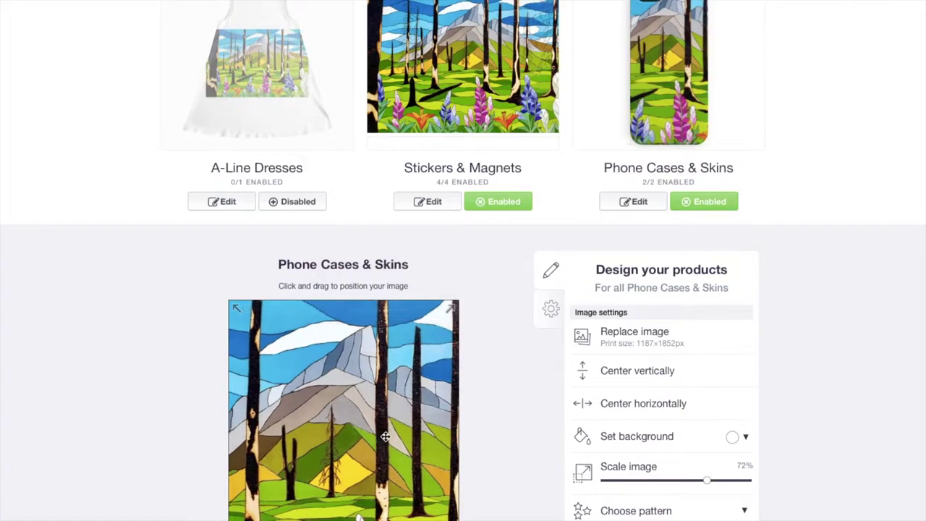
scroll(556, 358, "down", 1)
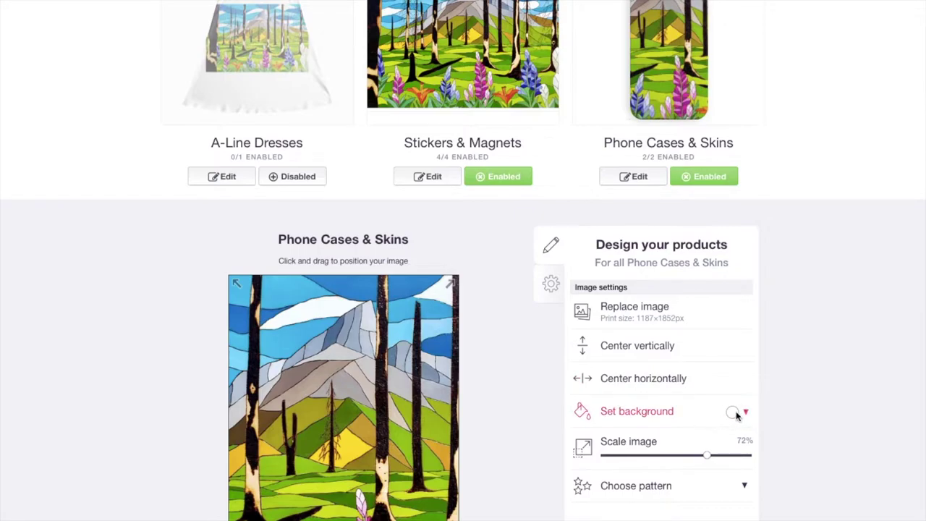
left_click(736, 411)
left_click(740, 510)
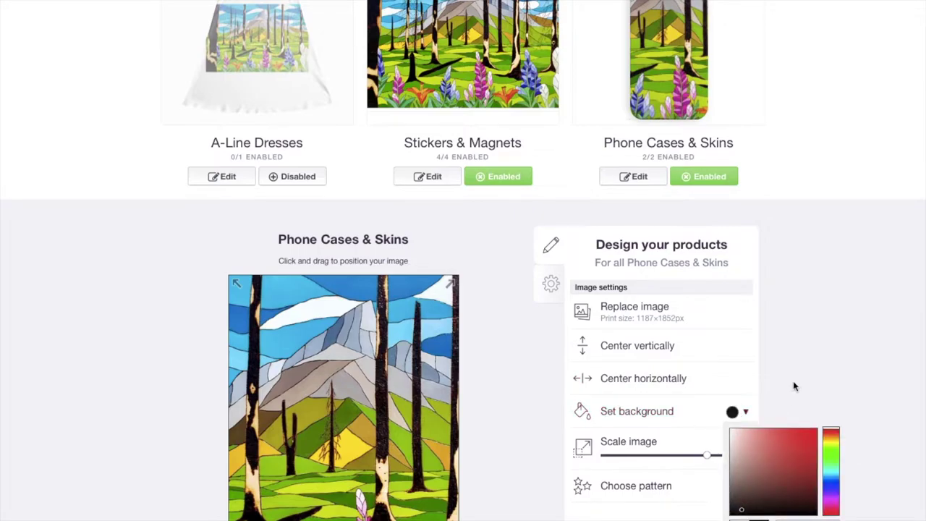
Step: Scale the phone case artwork to 74%, reposition it, and apply the changes
mouse_move(706, 453)
left_mouse_down()
mouse_move(620, 454)
mouse_move(766, 448)
mouse_move(706, 457)
left_mouse_up()
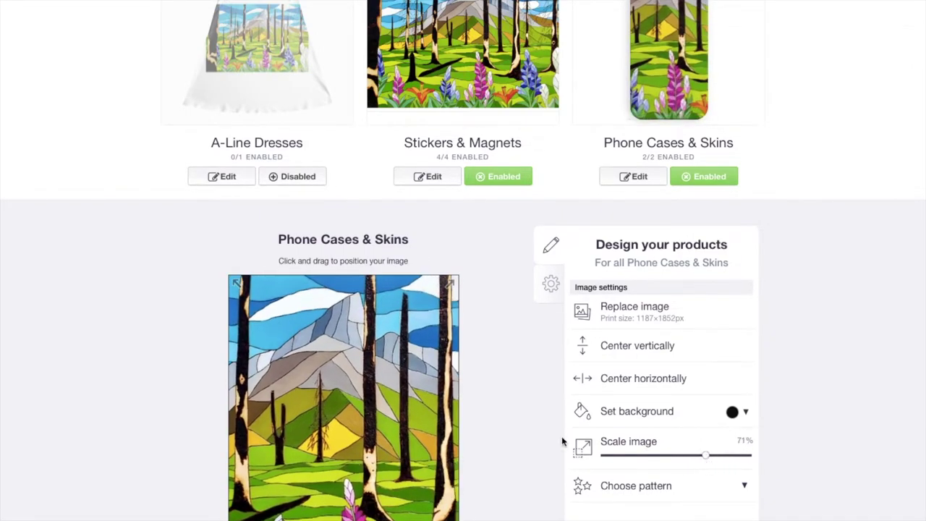
scroll(507, 426, "down", 2)
left_click_drag(416, 377, 416, 384)
left_click_drag(706, 335, 710, 335)
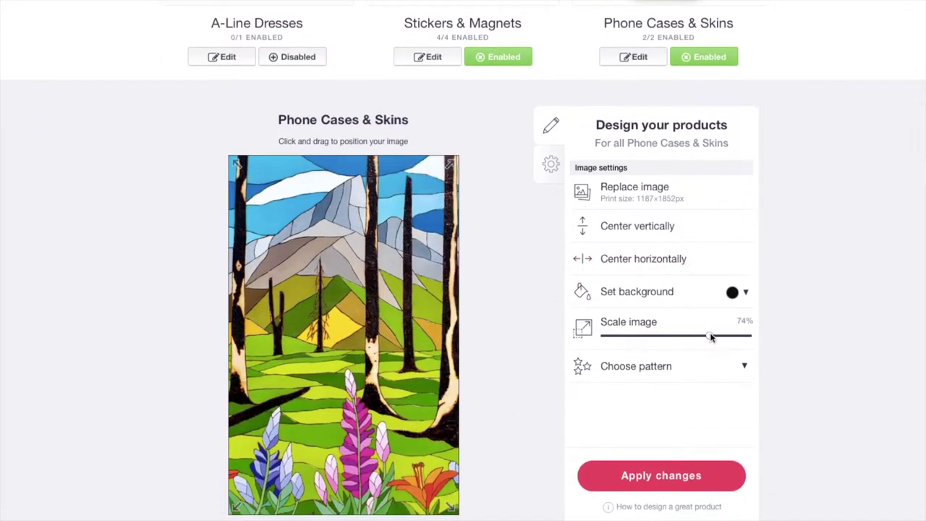
scroll(503, 356, "up", 3)
left_click_drag(362, 437, 374, 444)
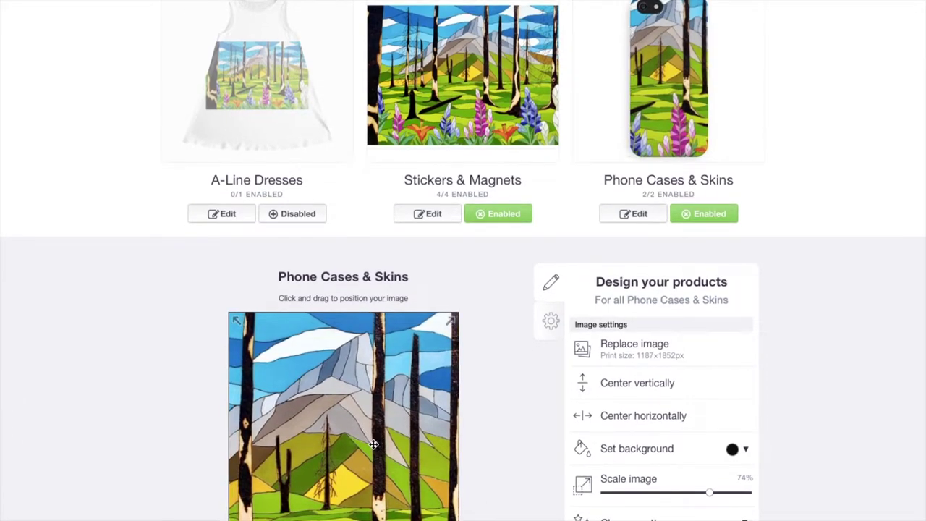
scroll(736, 249, "down", 3)
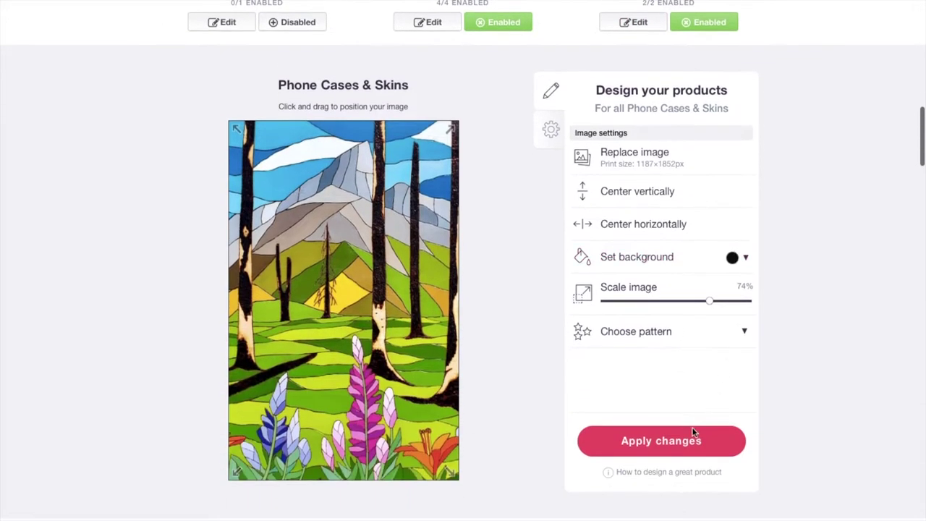
left_click(692, 434)
Step: Enable Floor Pillows and open its design editor
scroll(779, 321, "up", 3)
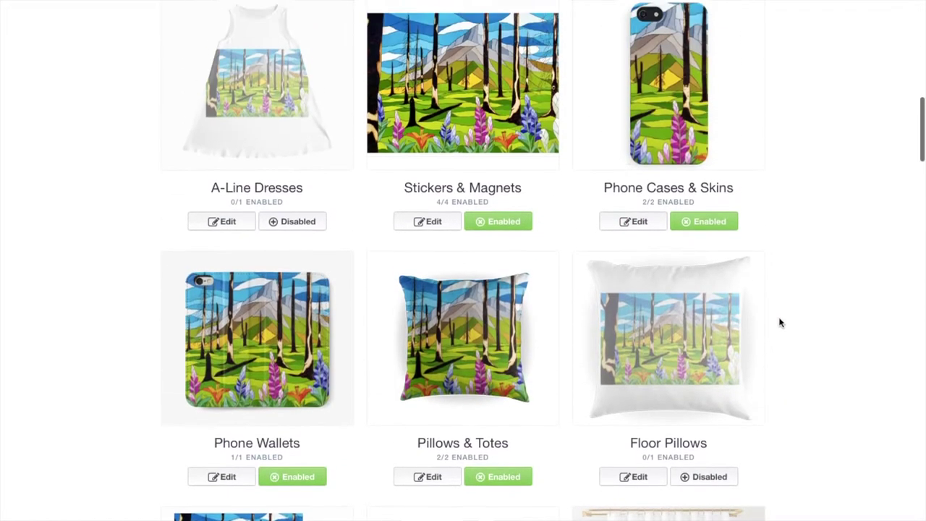
scroll(779, 322, "up", 1)
scroll(635, 233, "down", 1)
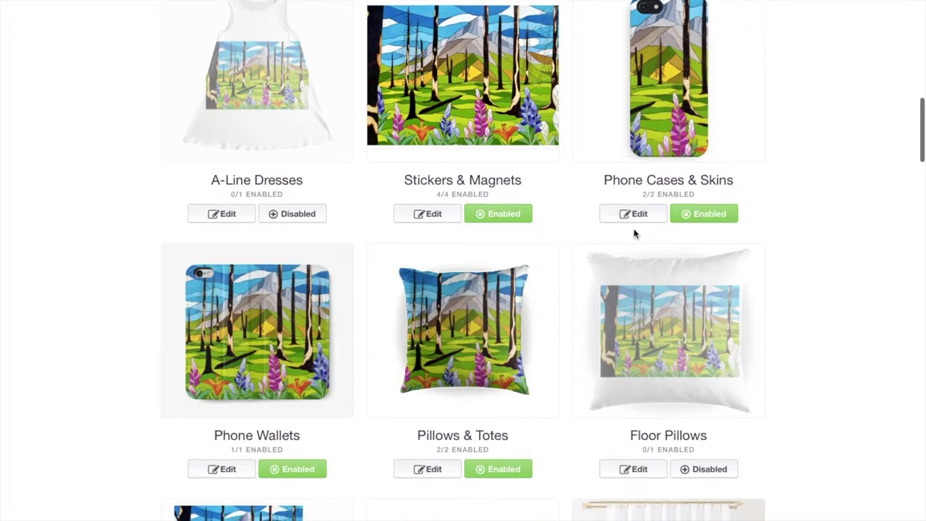
scroll(773, 282, "down", 1)
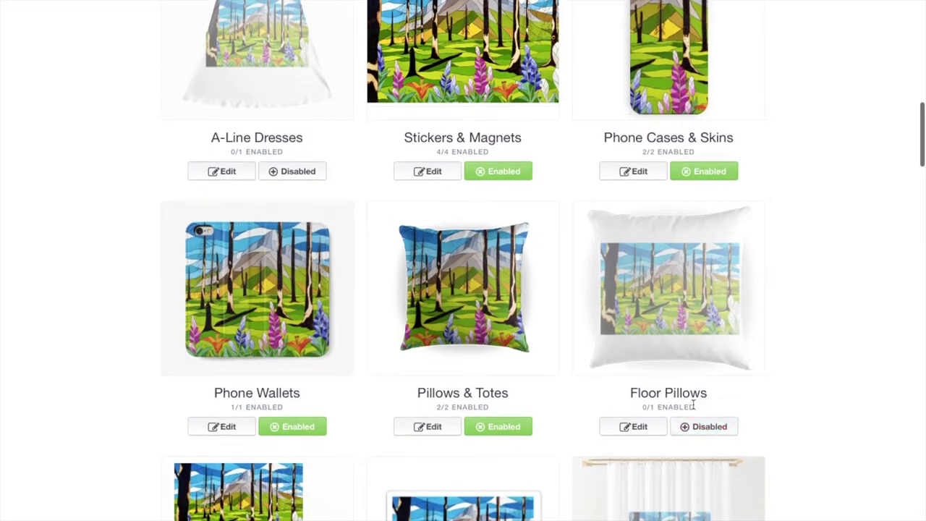
left_click(691, 428)
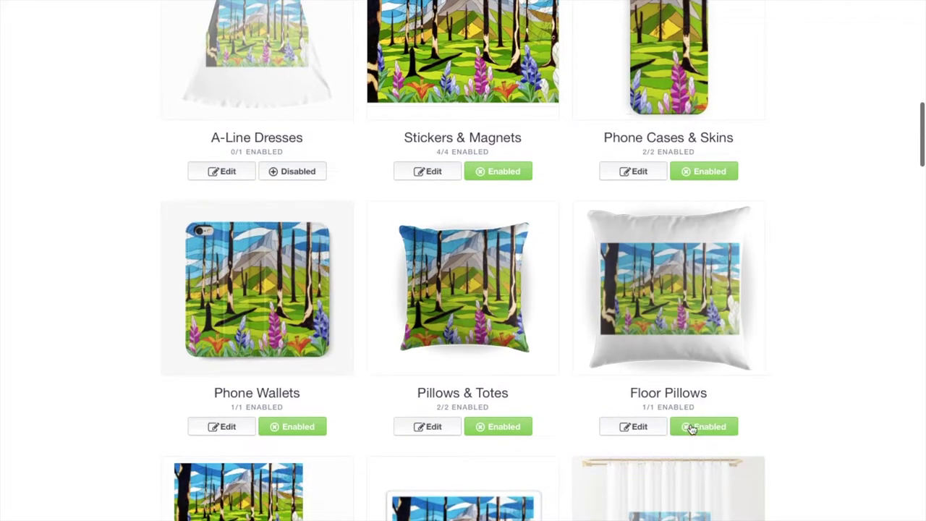
left_click(632, 427)
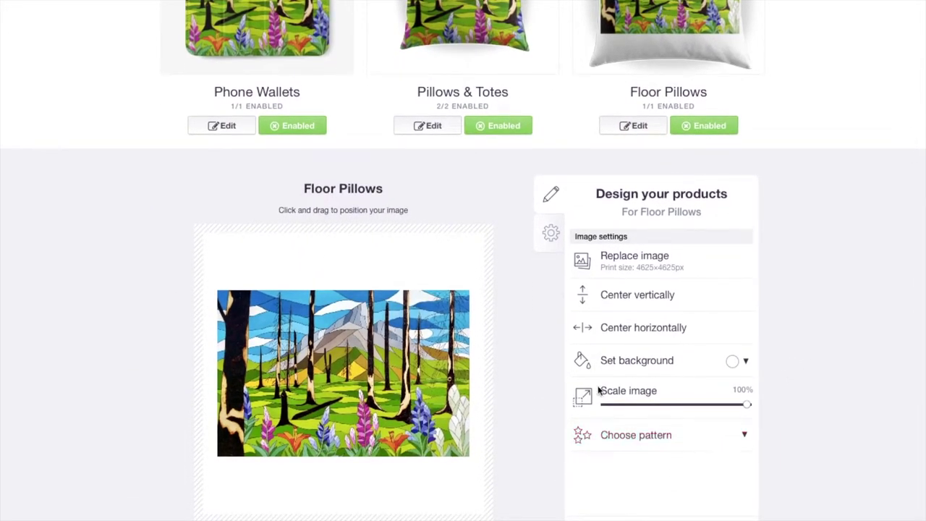
Step: Set the Floor Pillows background to black after trying a green
scroll(660, 187, "up", 2)
scroll(728, 160, "down", 3)
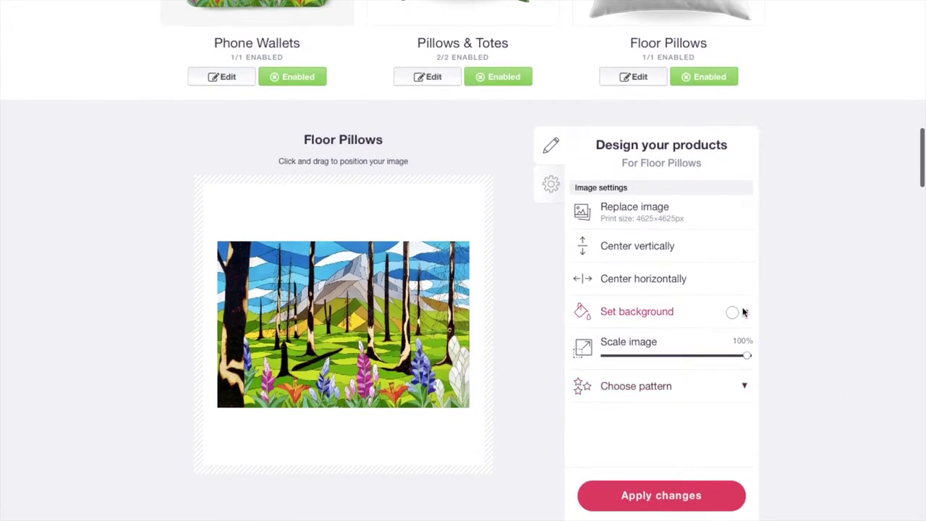
left_click(743, 311)
left_click(834, 357)
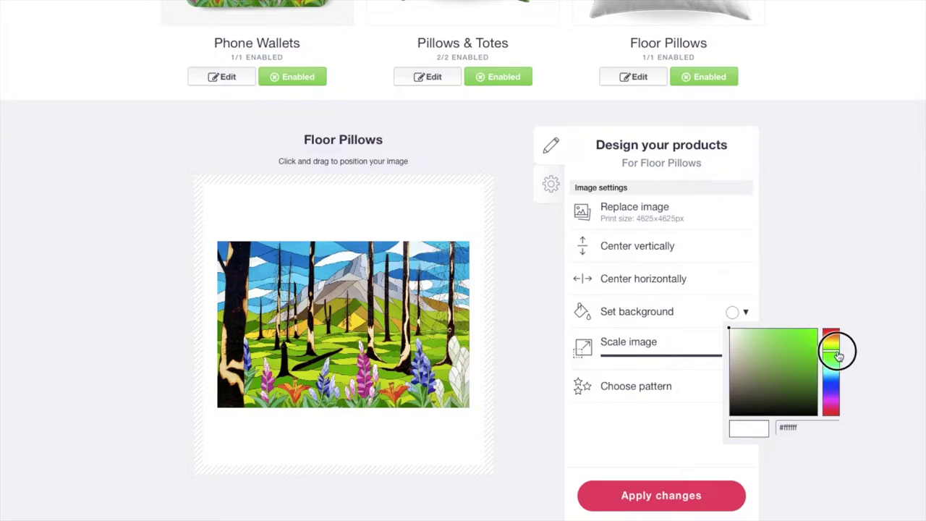
left_click(814, 334)
mouse_move(814, 335)
left_mouse_down()
mouse_move(781, 355)
mouse_move(771, 458)
left_mouse_up()
left_click(806, 249)
Step: Tile the pillow artwork in a Regular grid pattern and shift it down
scroll(808, 252, "up", 3)
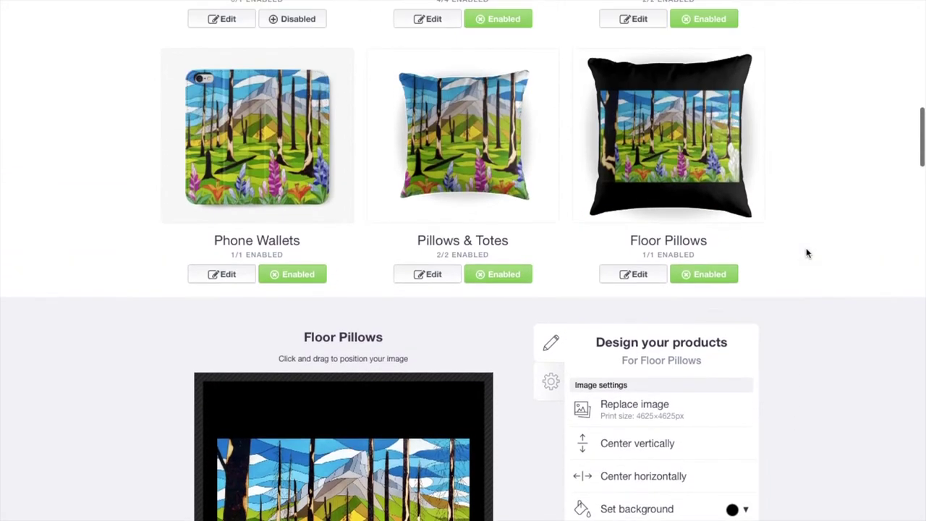
scroll(807, 252, "down", 4)
left_click(661, 436)
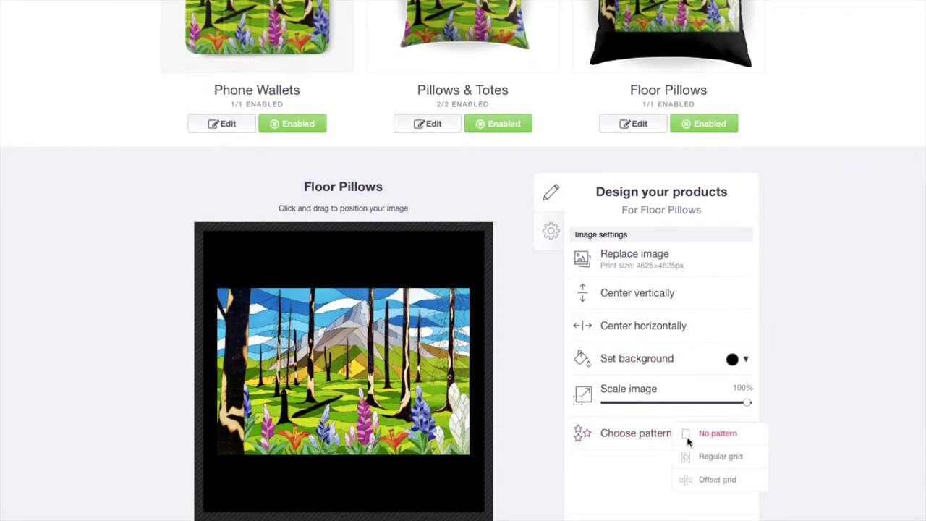
left_click(705, 457)
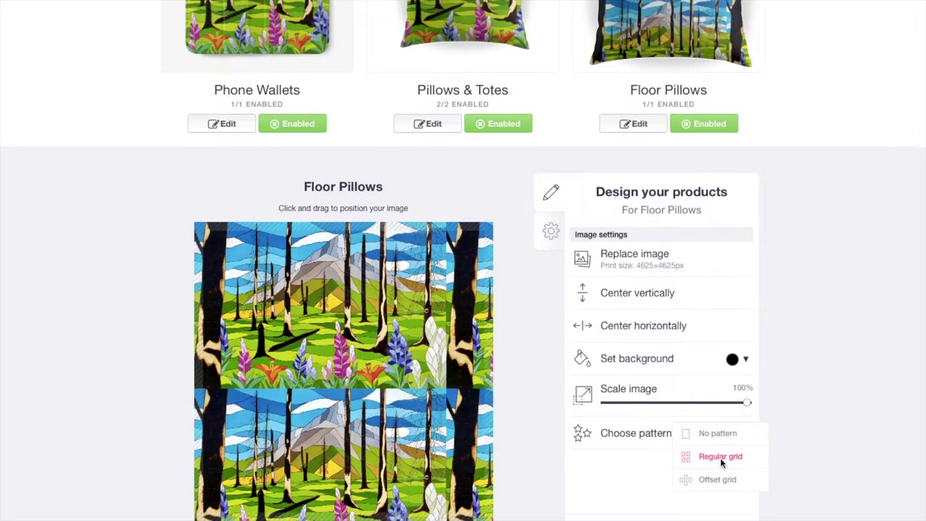
left_click_drag(354, 371, 354, 434)
scroll(880, 301, "up", 3)
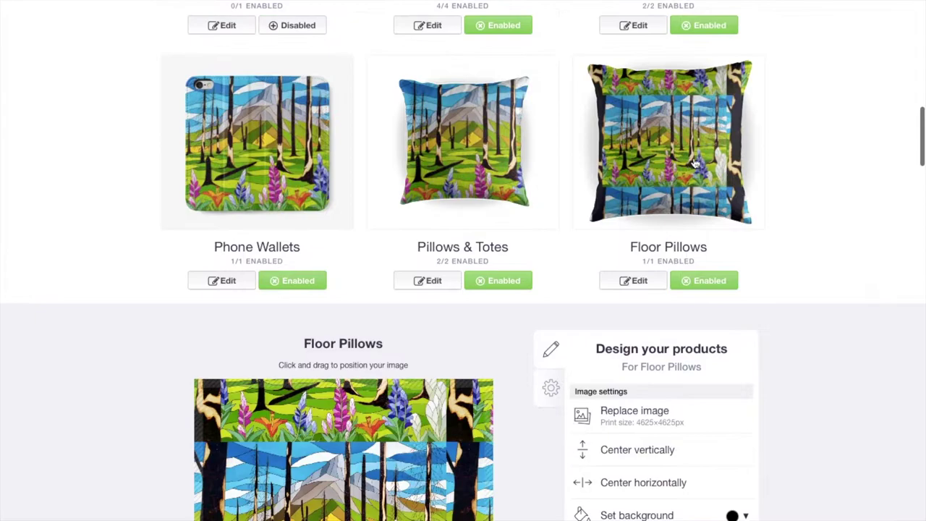
scroll(758, 354, "up", 6)
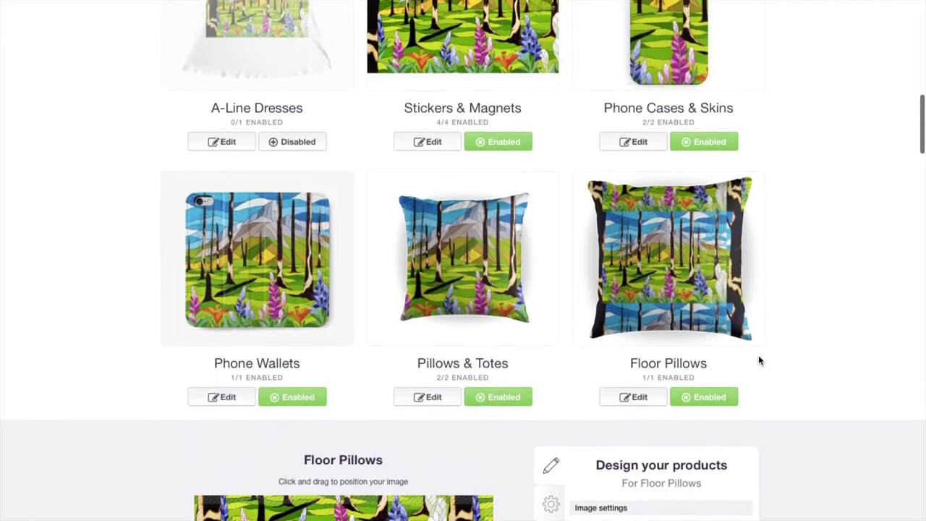
scroll(758, 359, "up", 2)
Step: Switch the Floor Pillows pattern to Offset grid and reposition the tiles
scroll(290, 318, "up", 2)
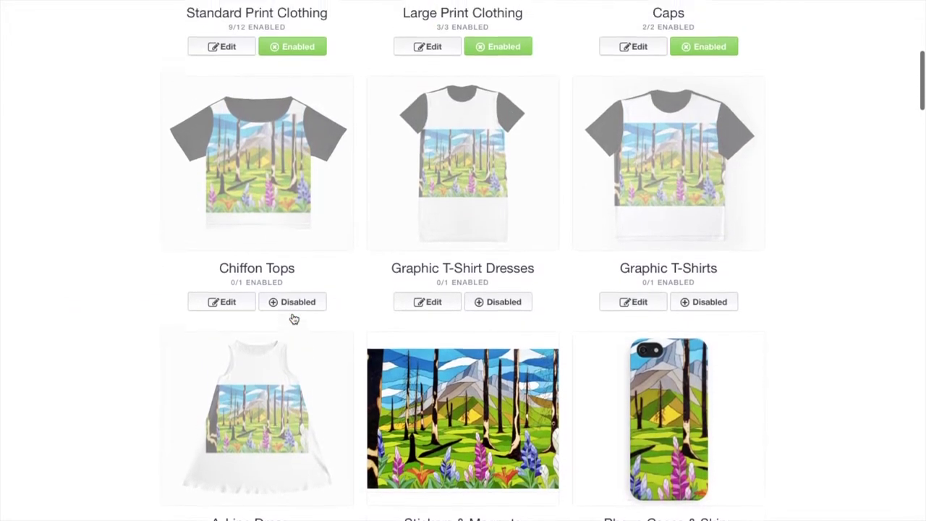
scroll(294, 318, "down", 8)
scroll(294, 319, "down", 3)
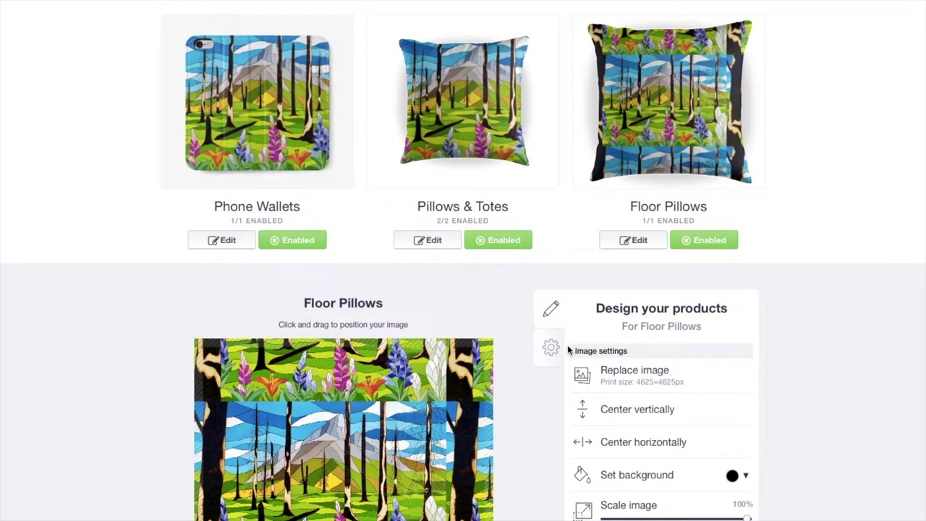
scroll(752, 330, "down", 3)
left_click(692, 400)
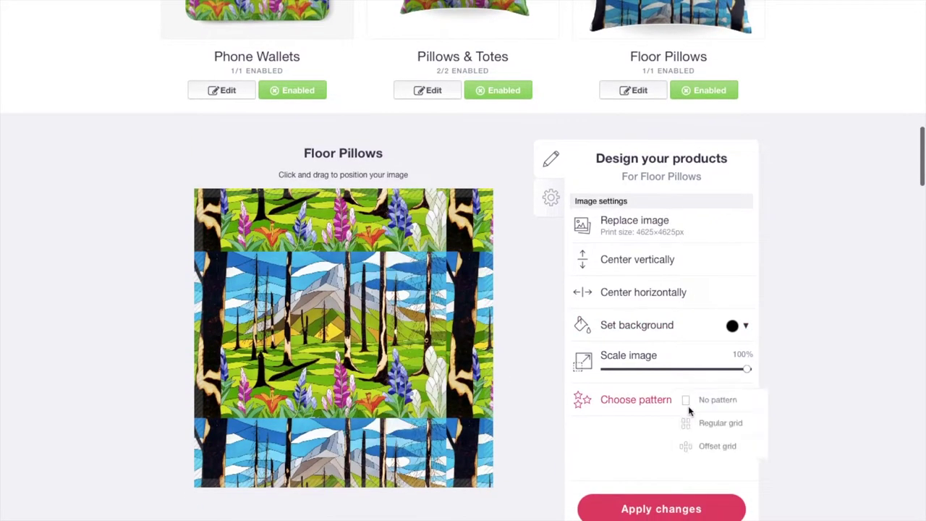
left_click(701, 445)
left_click_drag(334, 323, 353, 398)
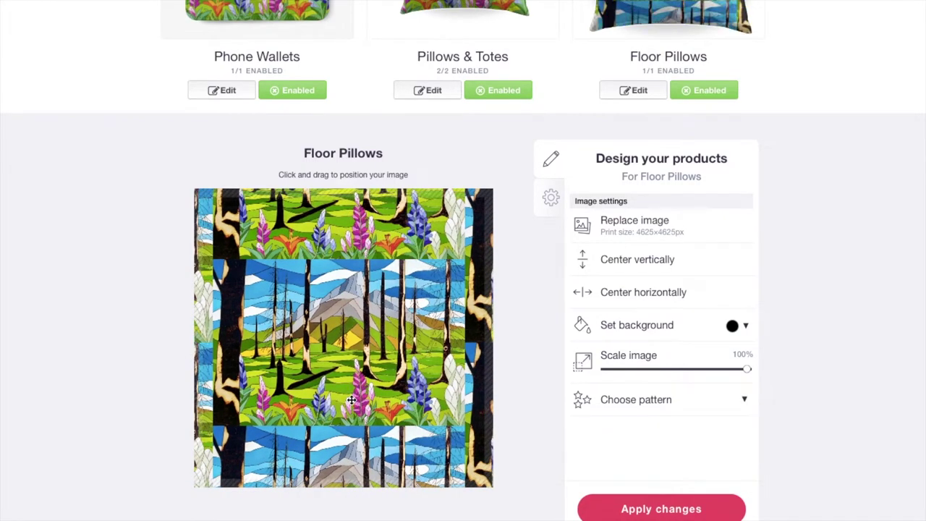
Step: Center the tiled artwork horizontally and vertically, nudge it right, and apply the changes
left_click(659, 300)
left_click(651, 260)
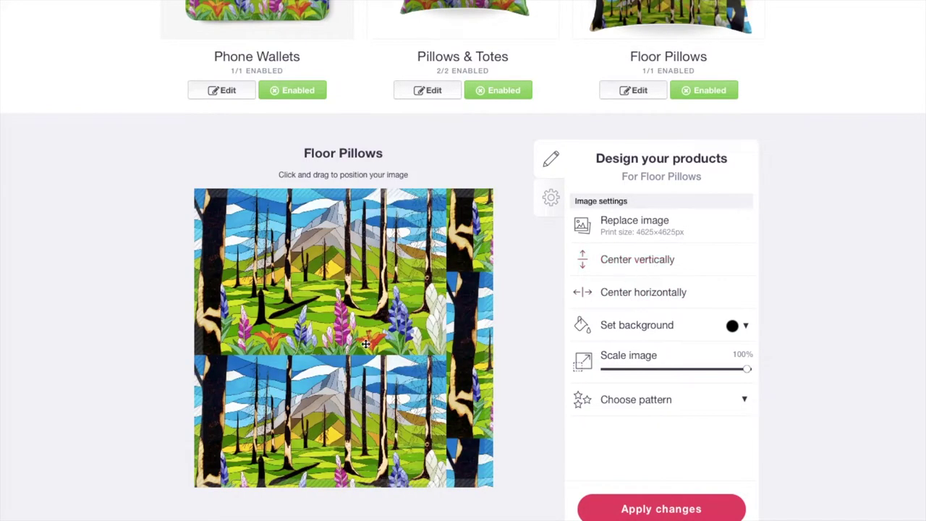
left_click_drag(383, 352, 407, 356)
scroll(678, 293, "up", 3)
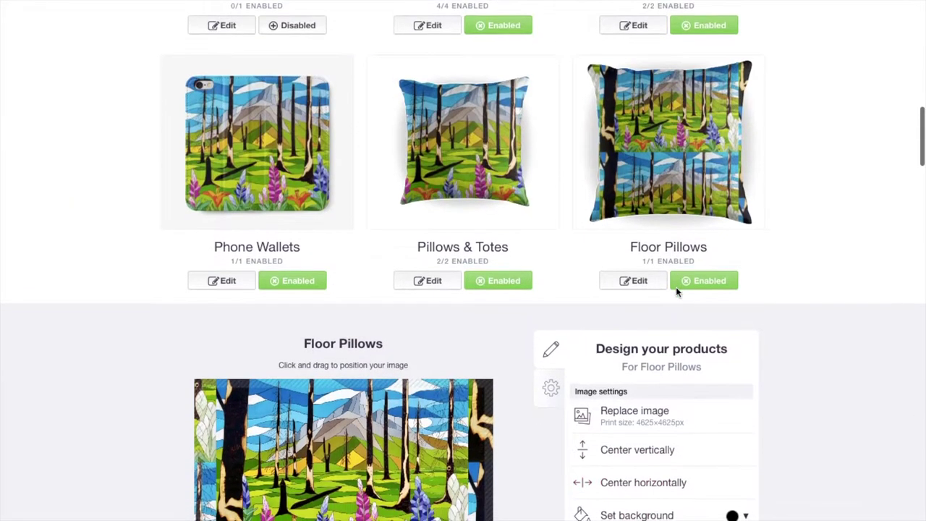
scroll(799, 342, "down", 5)
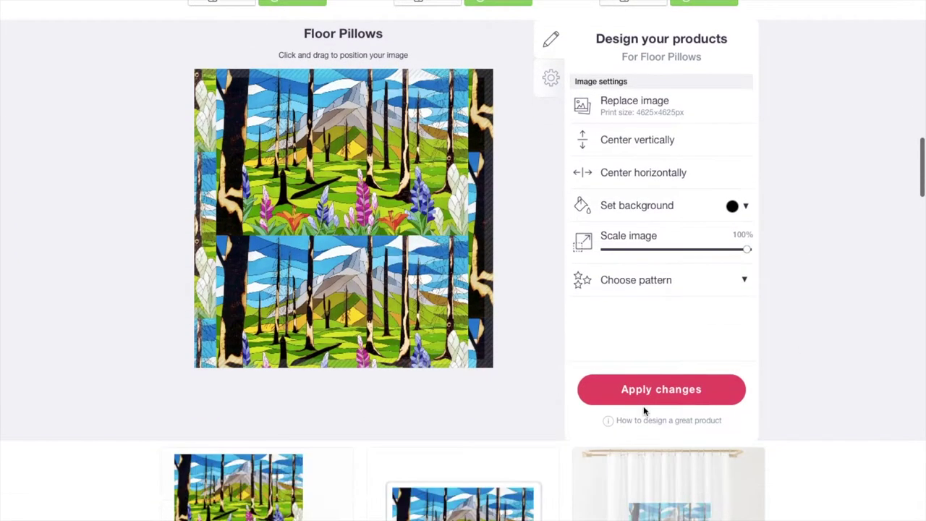
left_click(644, 401)
scroll(807, 325, "up", 3)
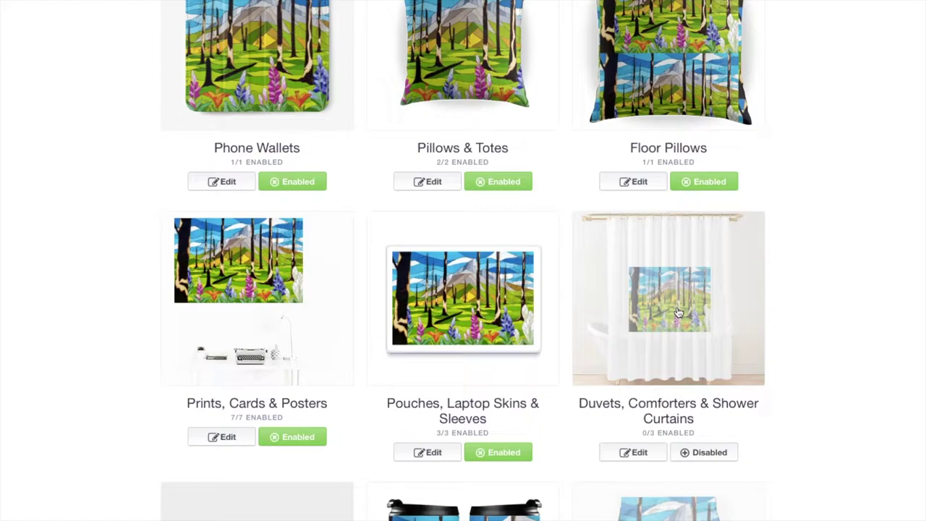
Step: Enable Scarves, tile its artwork in an Offset grid slid right, and apply
scroll(679, 313, "down", 4)
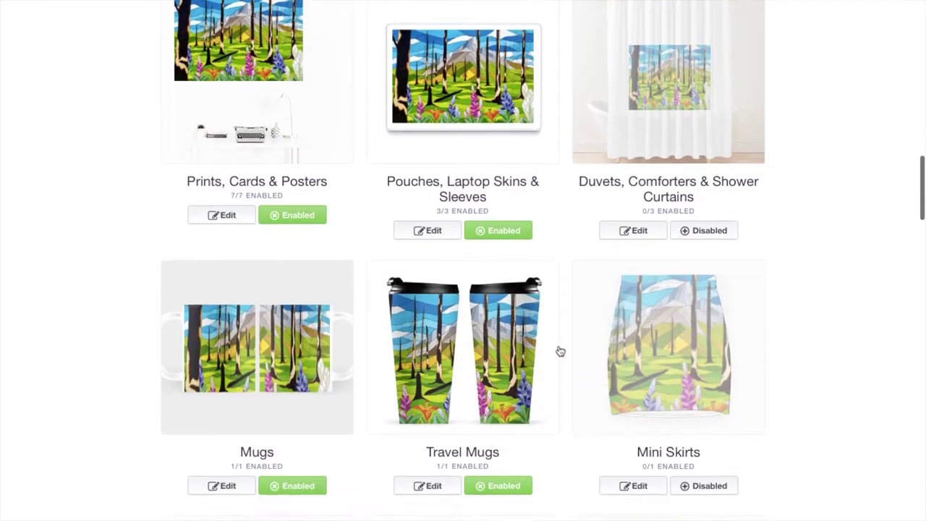
scroll(560, 352, "down", 3)
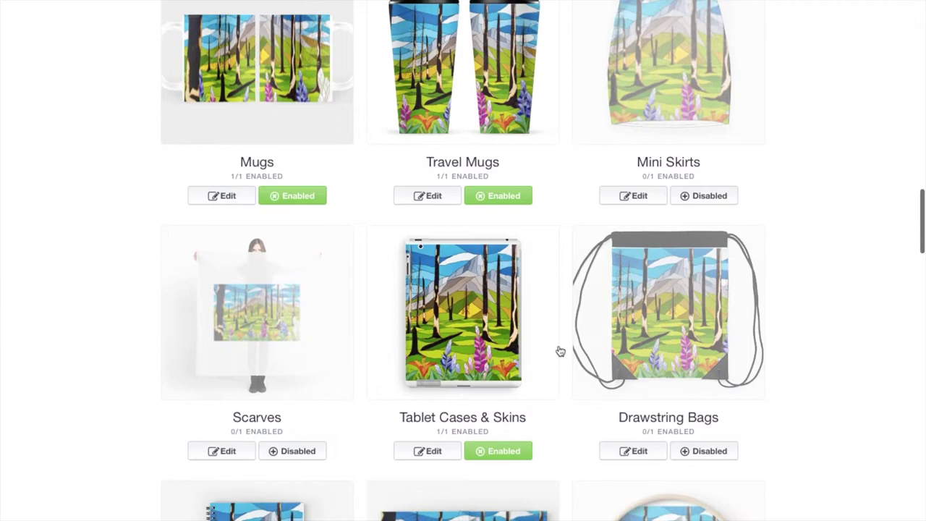
left_click(308, 454)
scroll(309, 456, "down", 1)
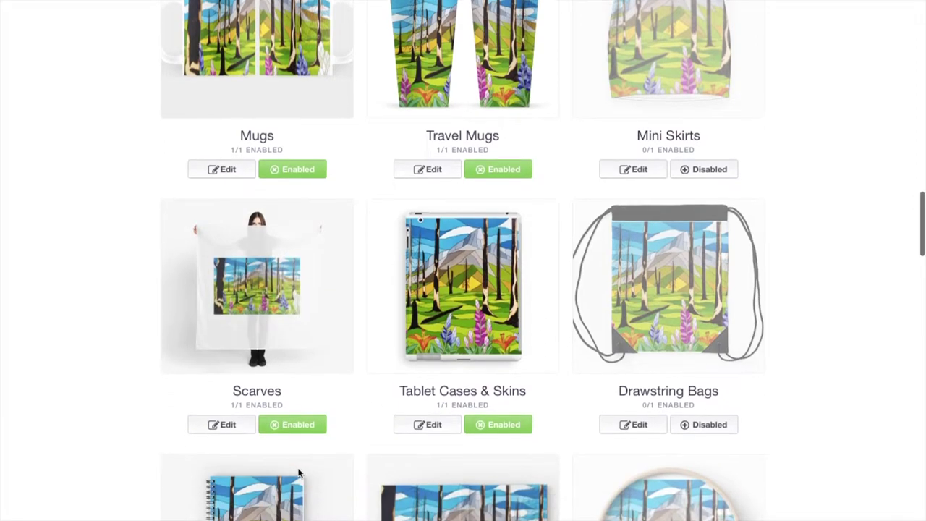
left_click(240, 430)
scroll(832, 345, "down", 4)
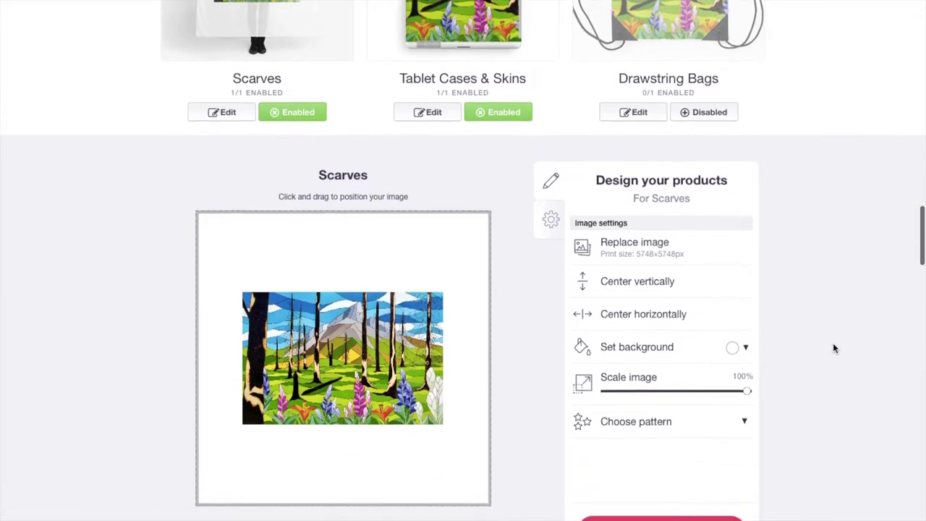
left_click(691, 426)
left_click(704, 469)
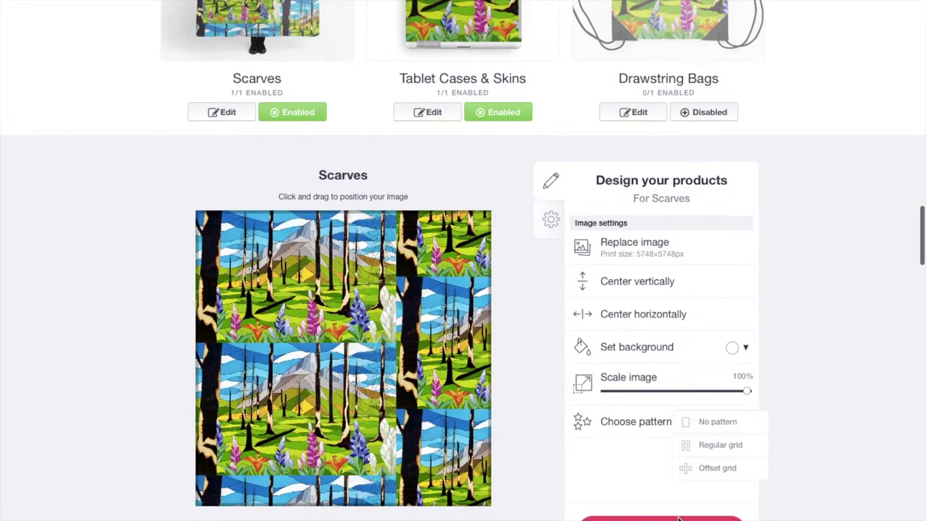
left_click_drag(448, 432, 490, 430)
scroll(489, 430, "down", 1)
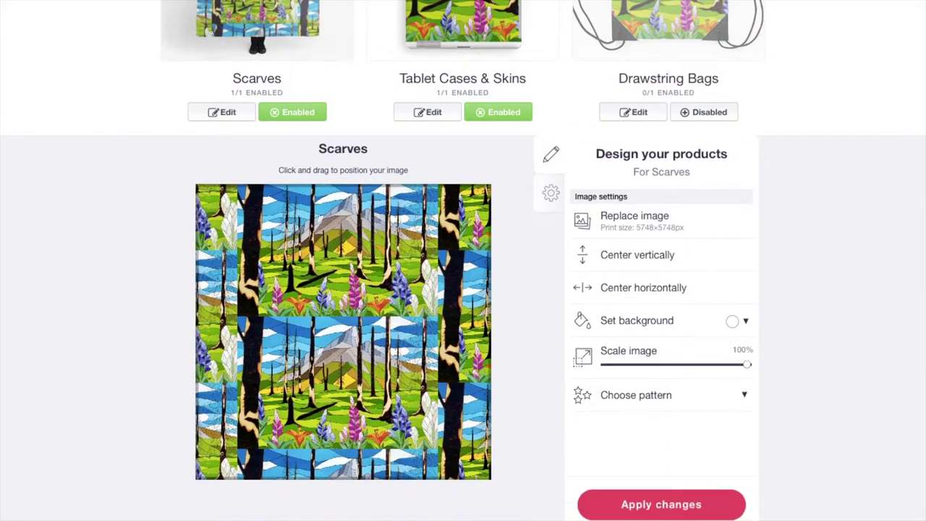
left_click(800, 346)
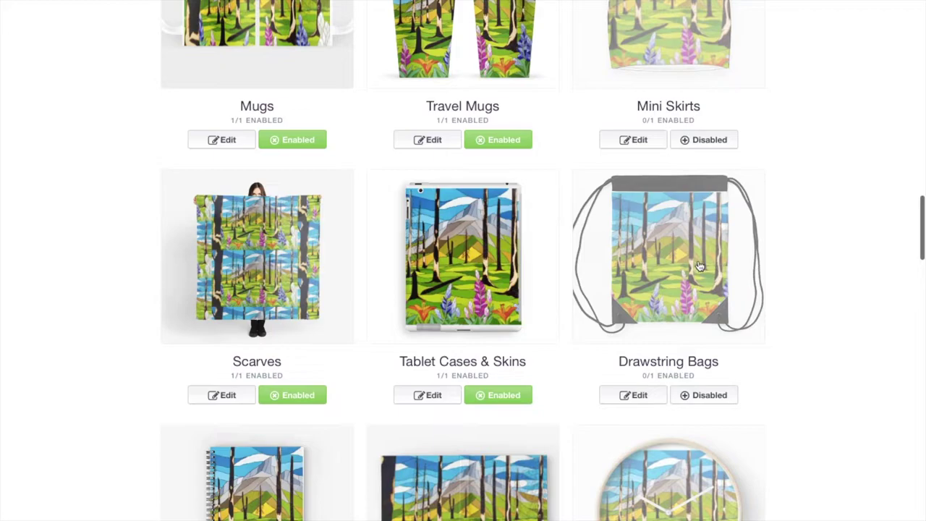
Step: Enable Drawstring Bags and Clocks for the work
scroll(748, 374, "down", 1)
left_click(706, 323)
scroll(771, 302, "down", 4)
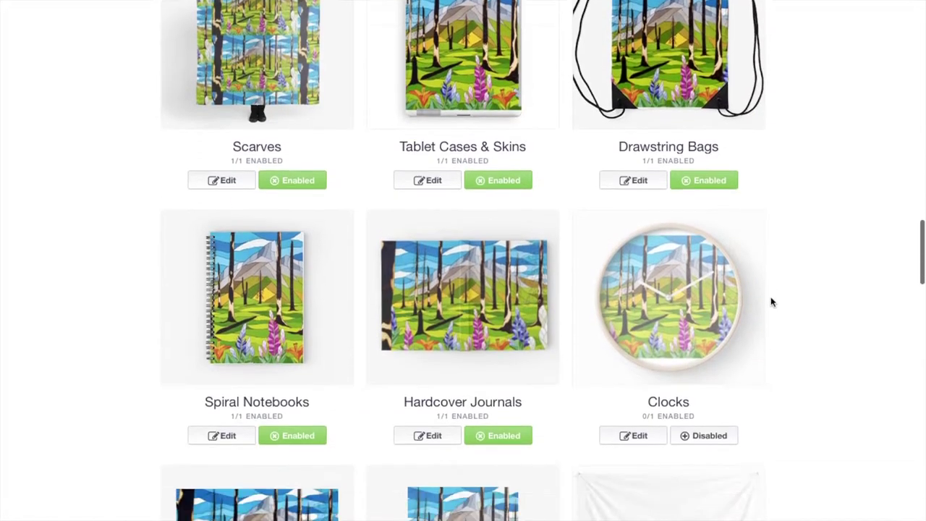
left_click(701, 303)
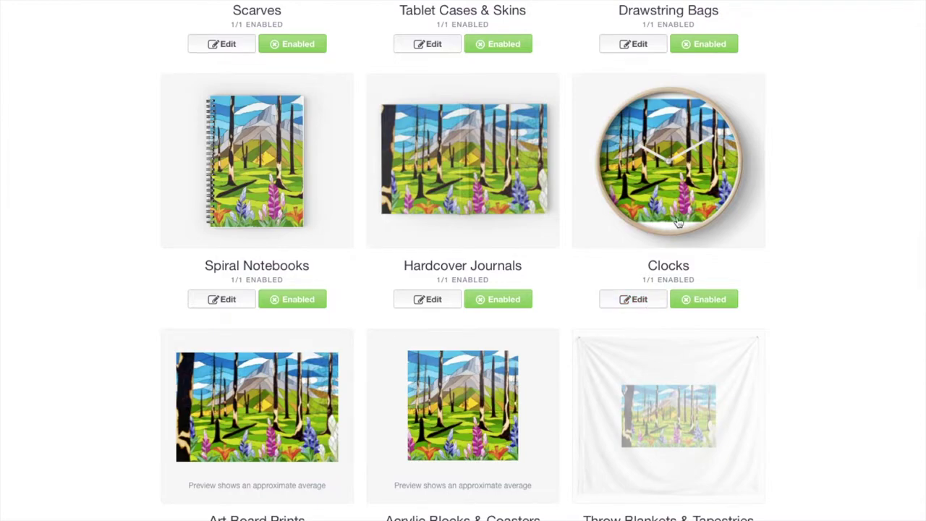
Step: In the Clocks editor, set the frame colour and hand colour to Black
left_click(636, 300)
scroll(765, 423, "down", 2)
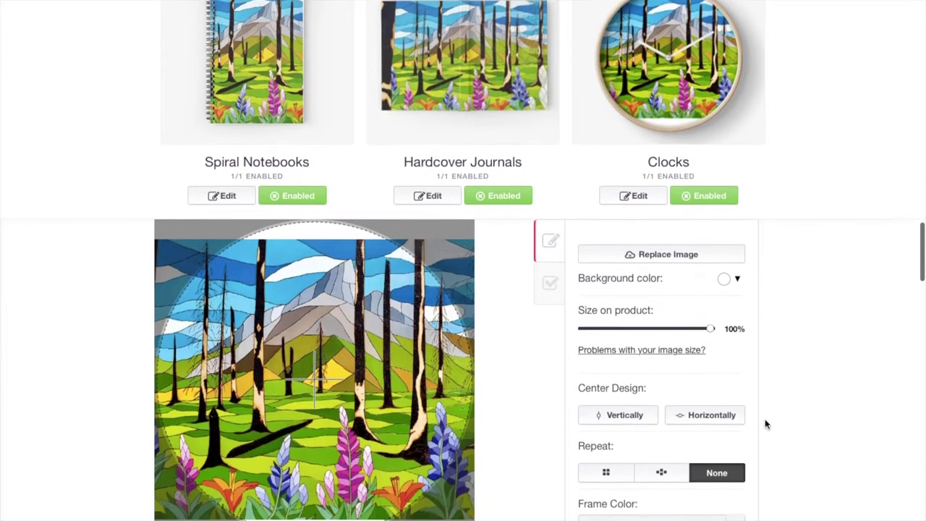
scroll(725, 390, "down", 1)
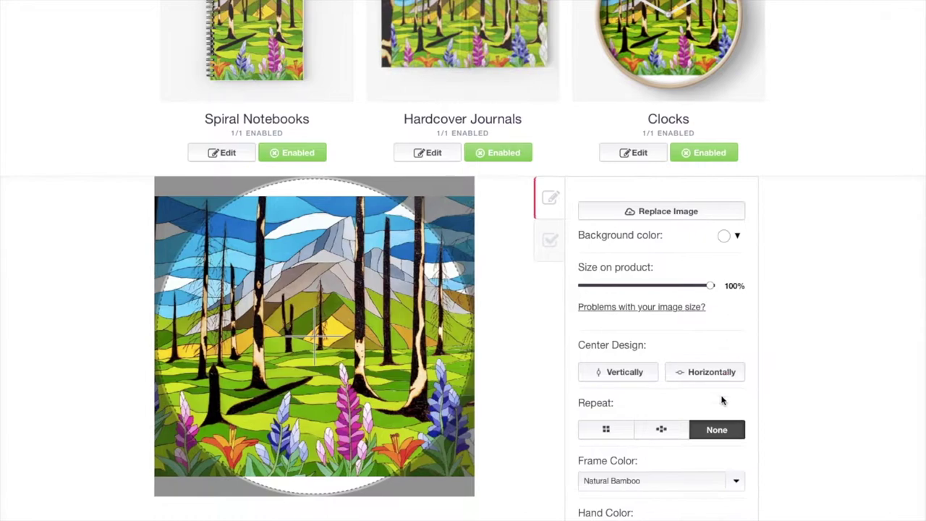
scroll(720, 388, "down", 2)
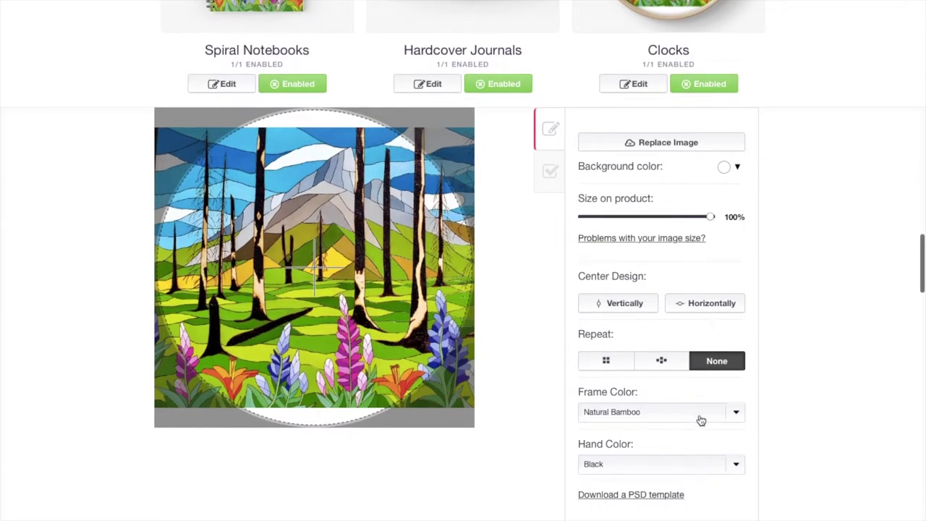
scroll(722, 403, "down", 1)
left_click(733, 389)
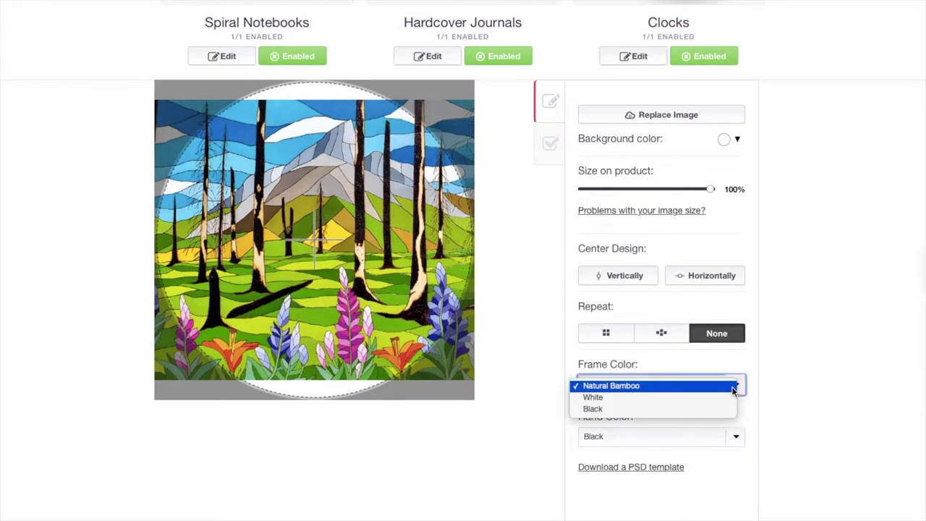
left_click(733, 408)
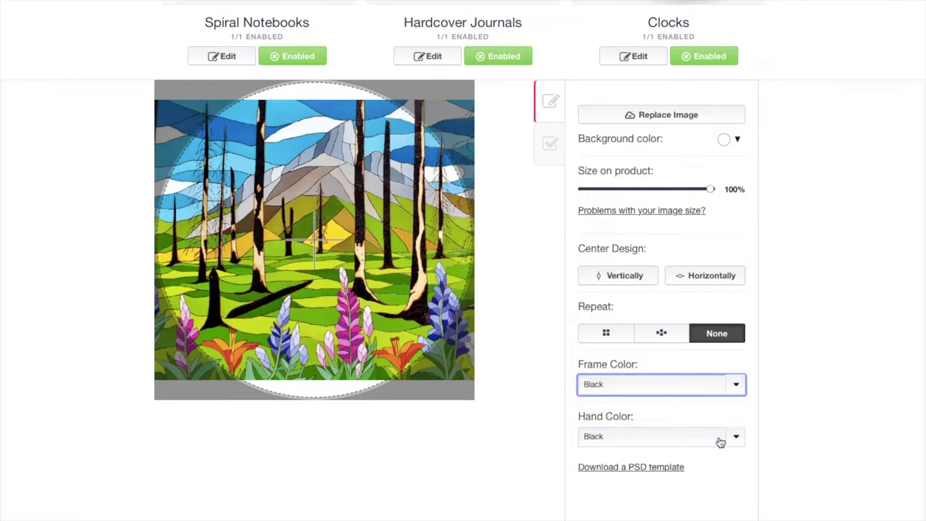
left_click(719, 437)
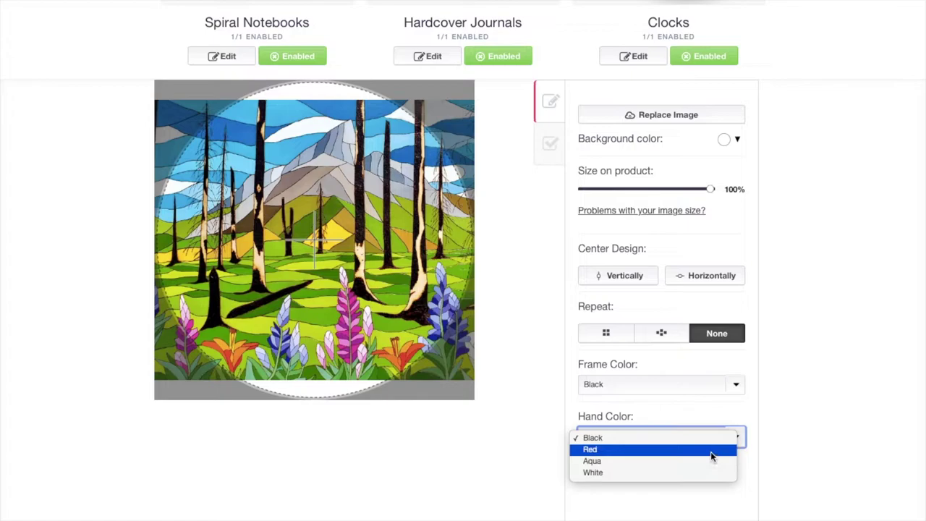
left_click(810, 446)
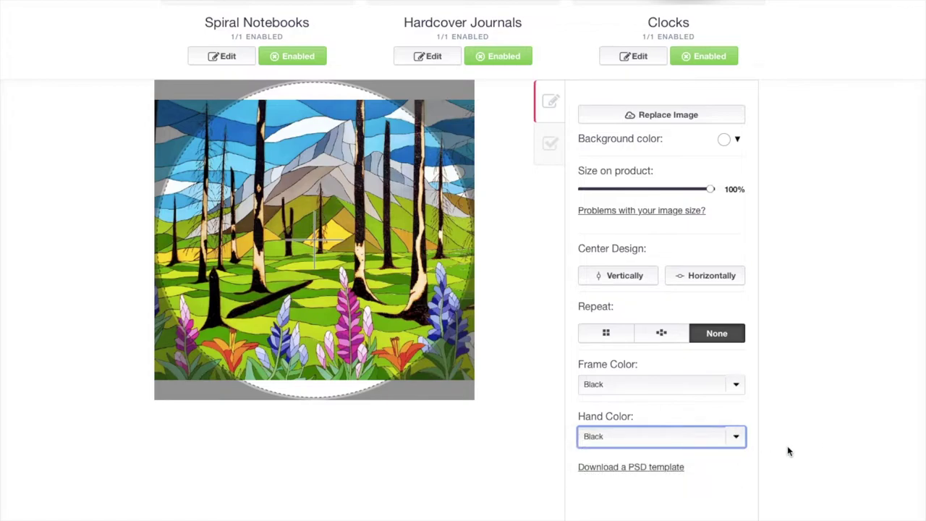
Step: Give the clock a black background and apply the clock design changes
left_click(732, 142)
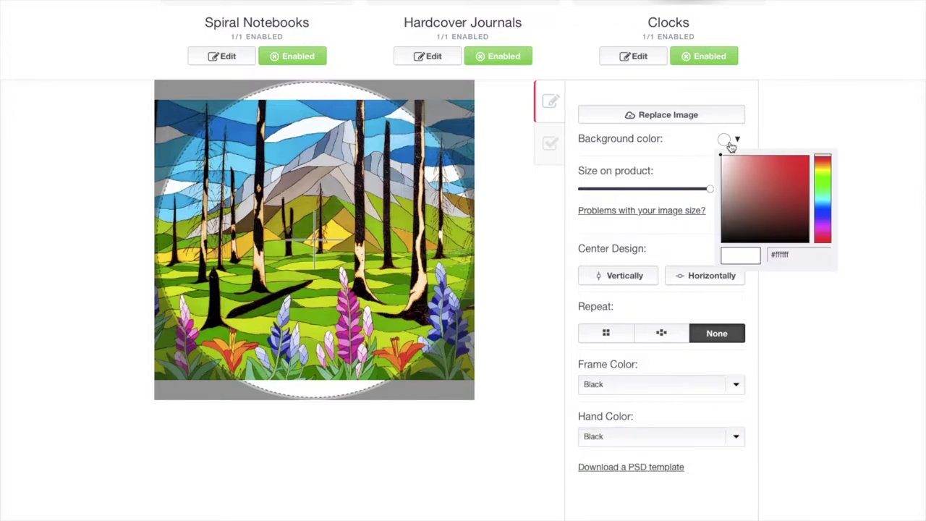
left_click(783, 241)
left_click(790, 425)
scroll(788, 424, "up", 4)
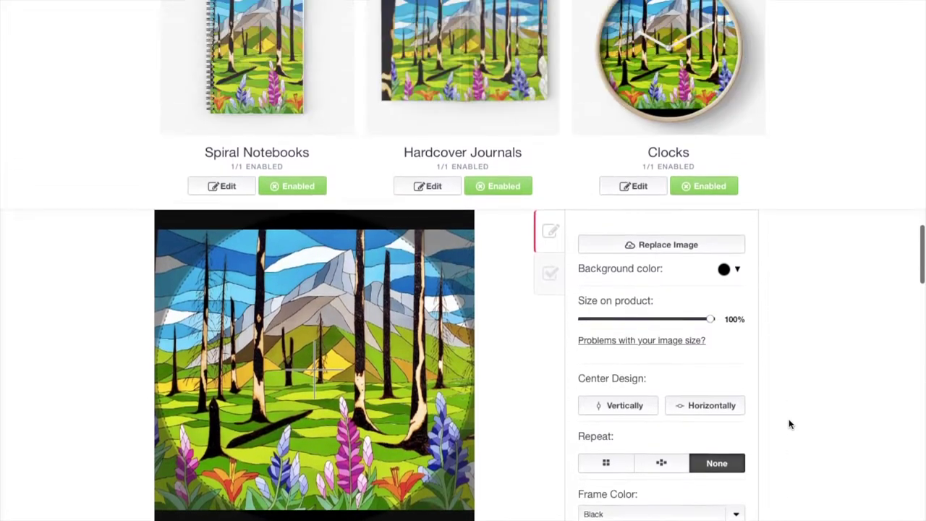
scroll(752, 279, "down", 5)
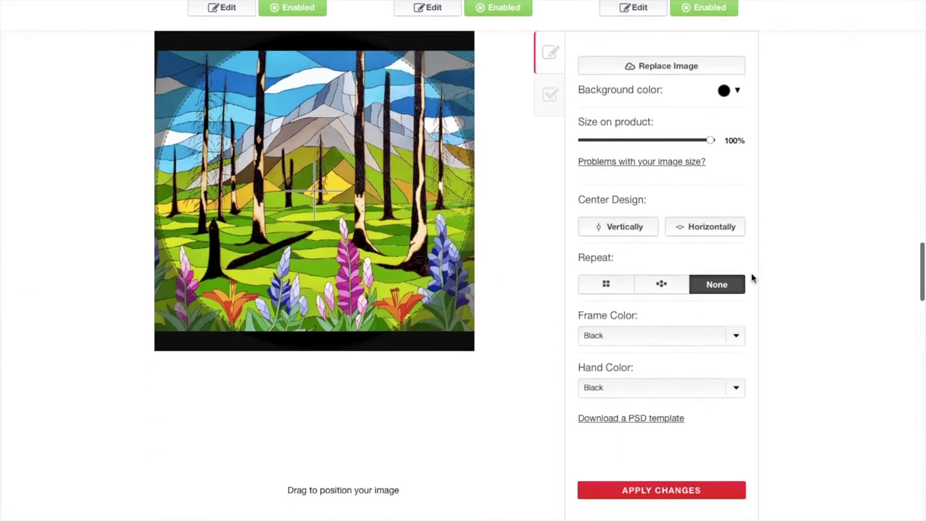
left_click(680, 490)
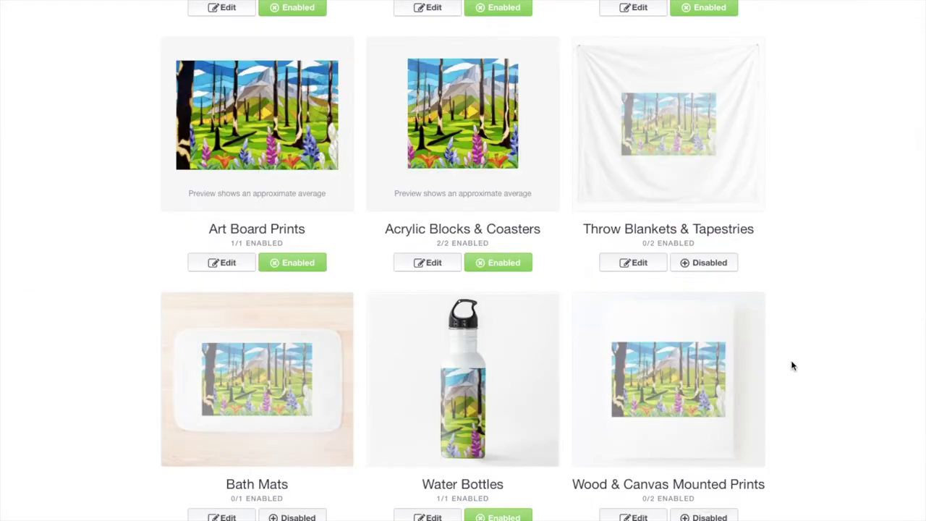
Step: Enable Wood & Canvas Mounted Prints, Masks and Aprons, then open the Jigsaw Puzzles editor
scroll(791, 364, "up", 5)
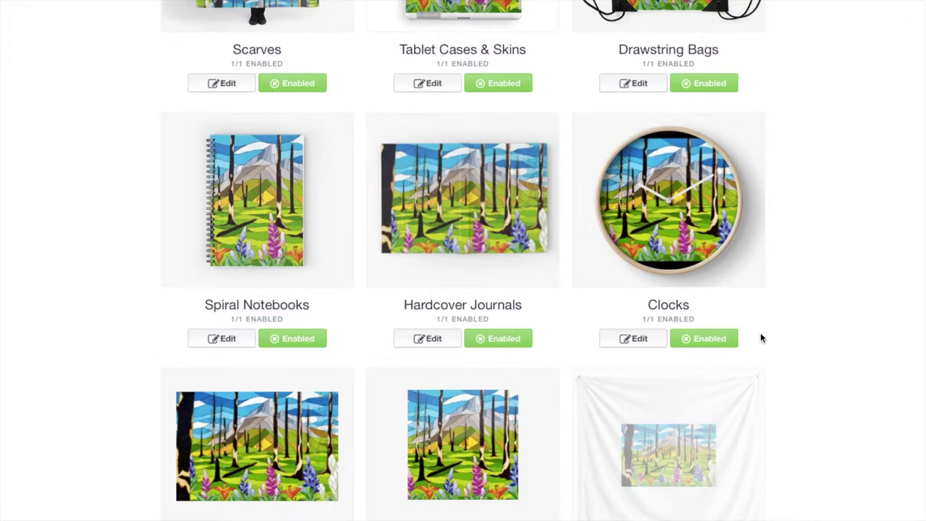
scroll(760, 338, "down", 2)
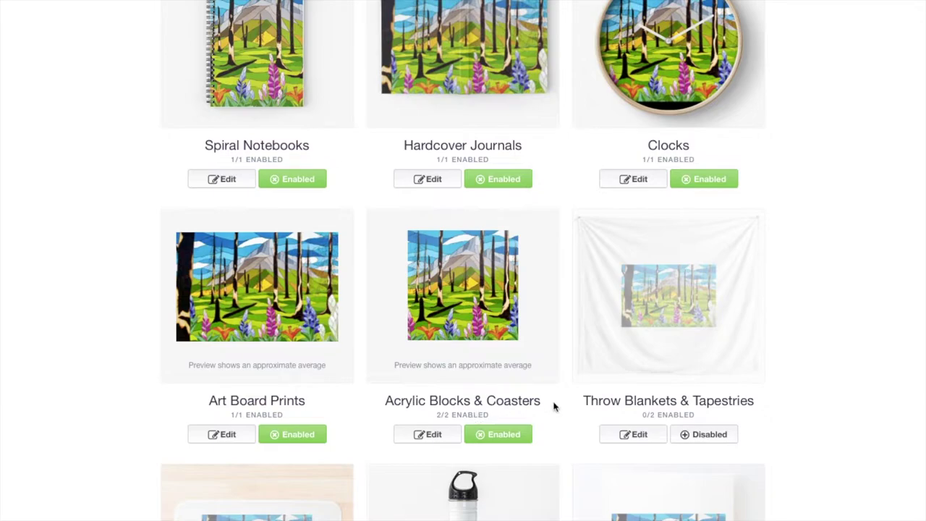
scroll(726, 418, "down", 3)
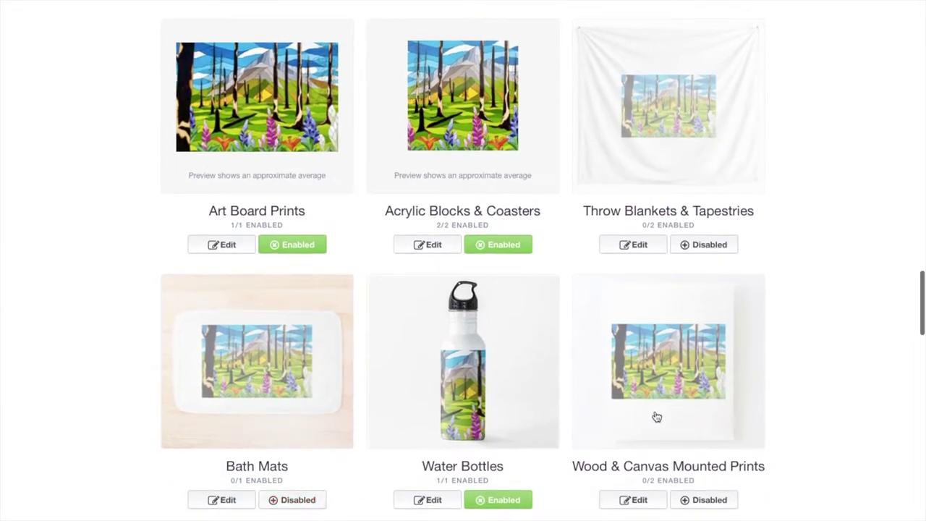
scroll(777, 405, "down", 2)
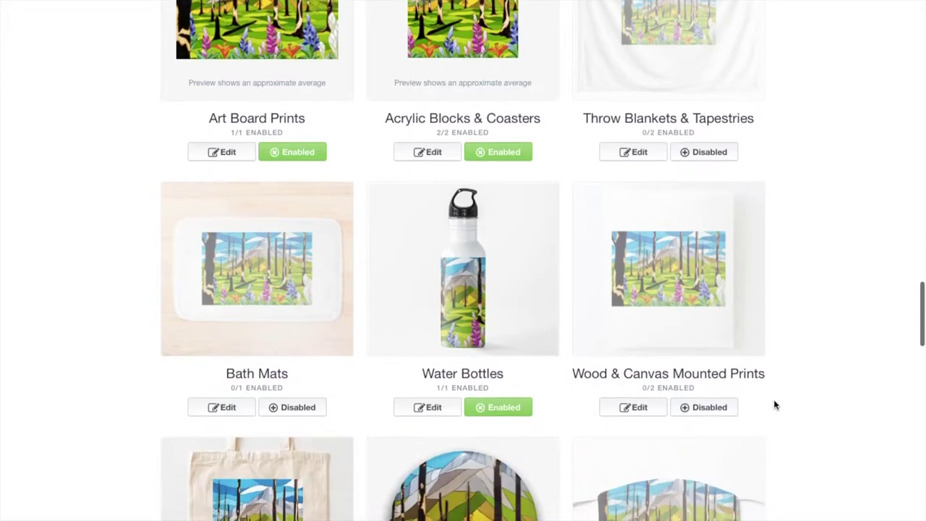
left_click(716, 408)
scroll(756, 393, "down", 3)
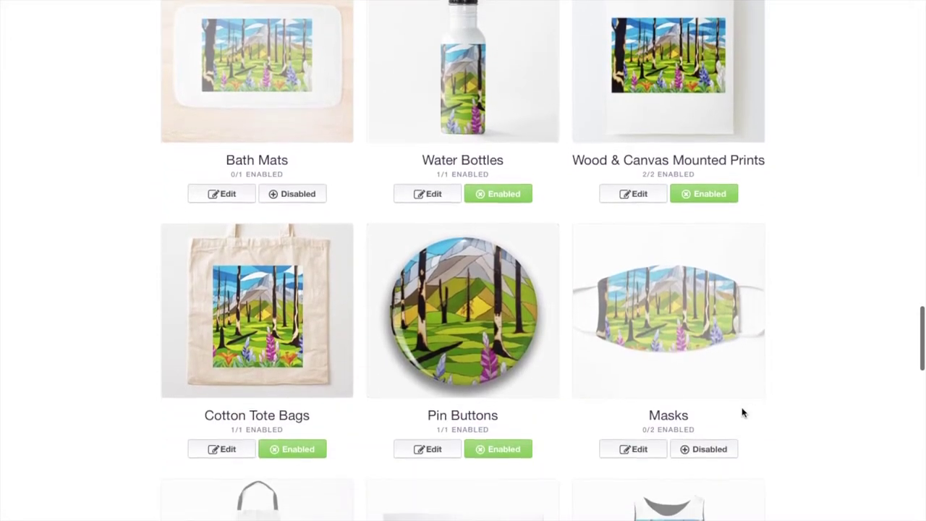
left_click(707, 449)
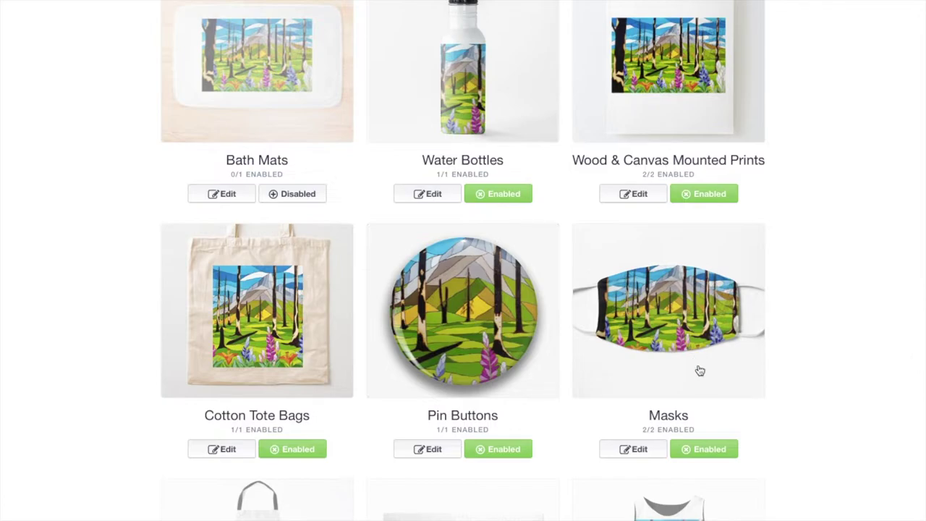
scroll(773, 427, "down", 4)
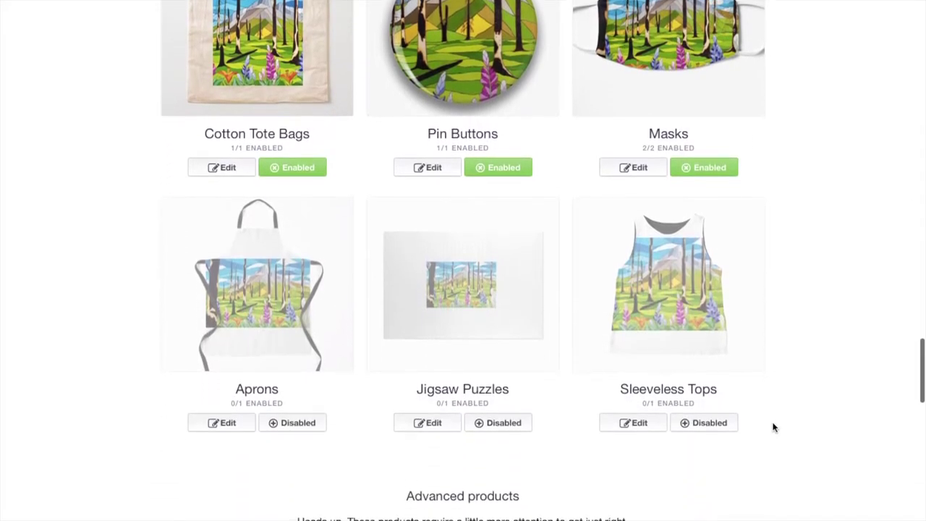
left_click(310, 429)
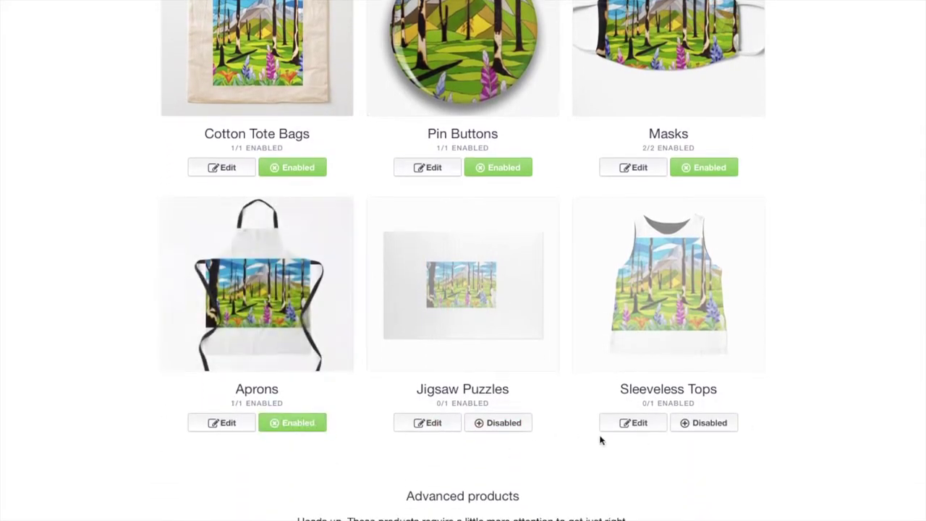
scroll(566, 416, "down", 1)
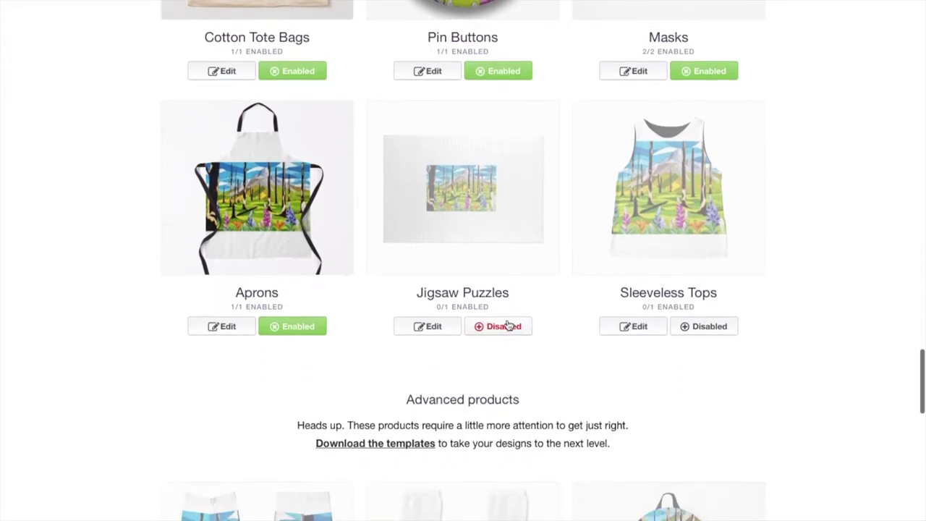
left_click(444, 327)
scroll(643, 389, "down", 2)
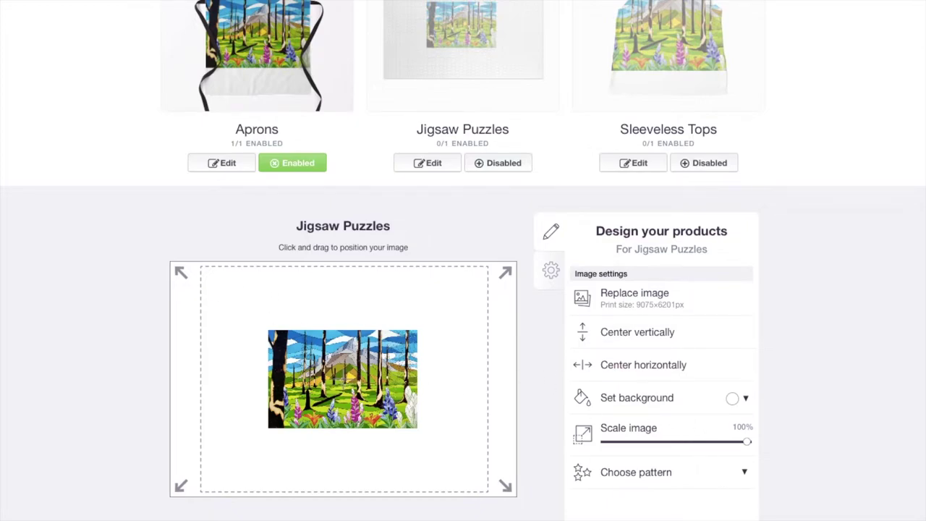
Step: Tile the jigsaw puzzle artwork in a Regular grid and apply, leaving it 0/1 enabled
left_click(733, 481)
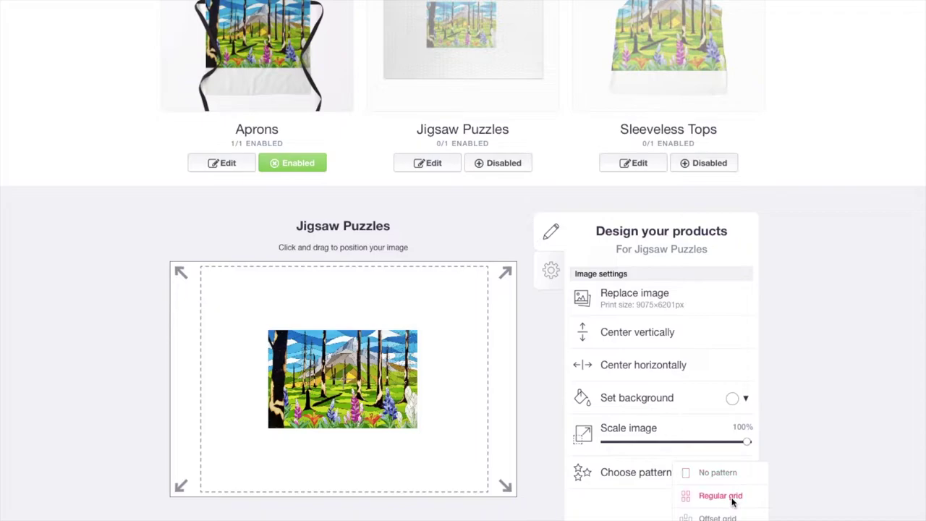
left_click(732, 496)
scroll(708, 353, "down", 3)
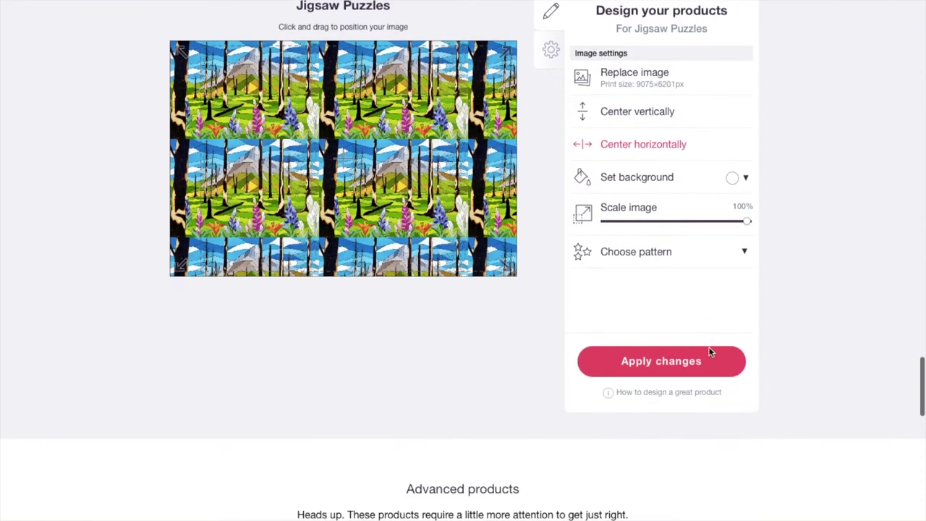
left_click(695, 361)
scroll(740, 345, "down", 5)
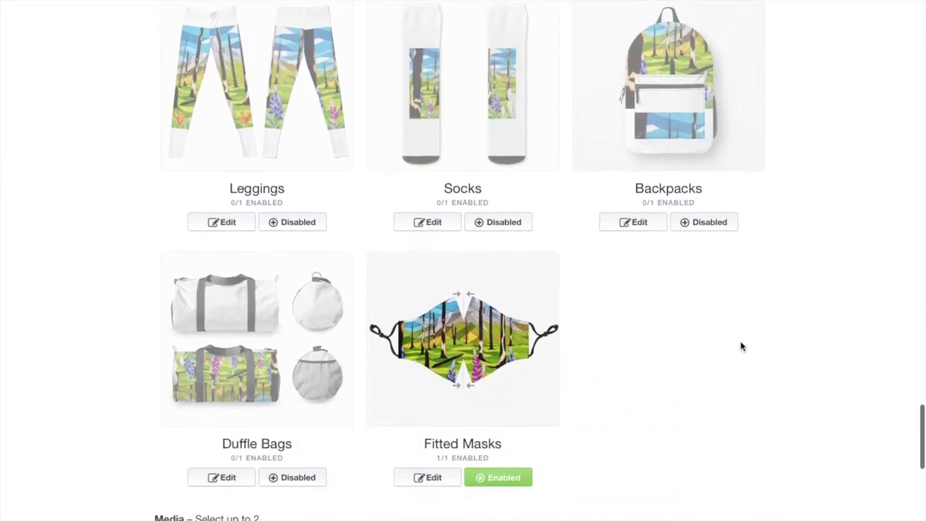
scroll(741, 346, "up", 9)
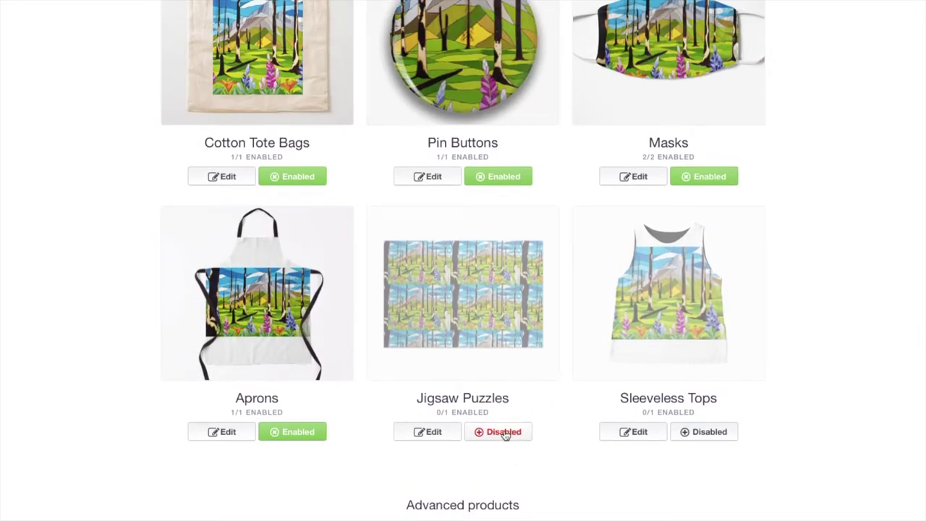
scroll(750, 405, "up", 1)
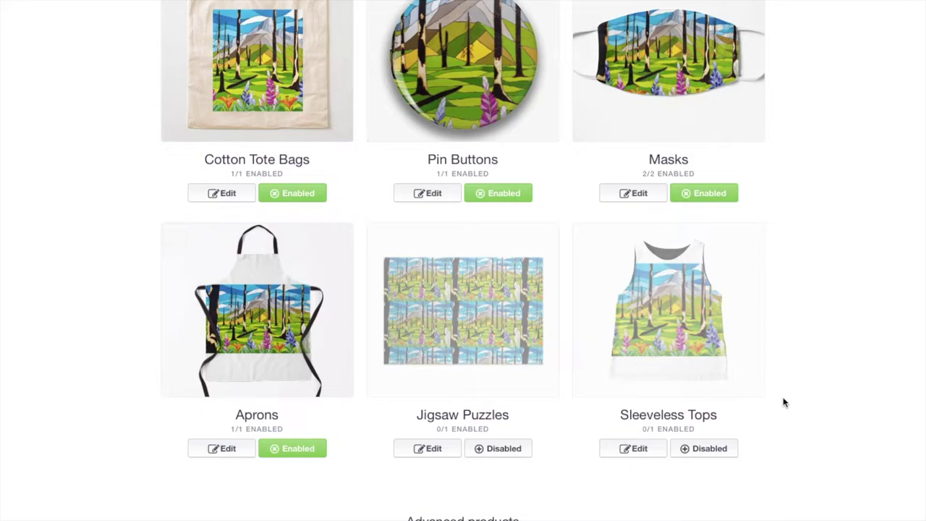
scroll(784, 403, "down", 5)
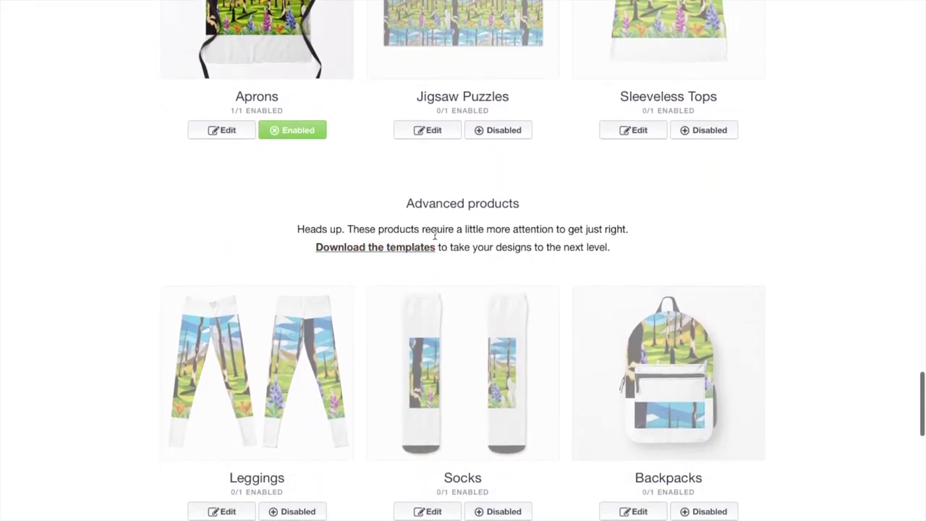
scroll(371, 345, "down", 3)
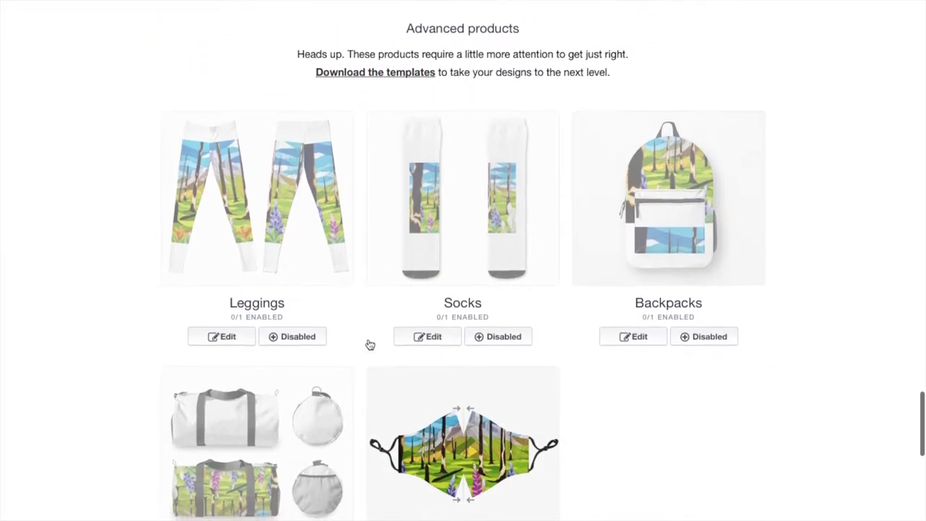
scroll(451, 344, "down", 1)
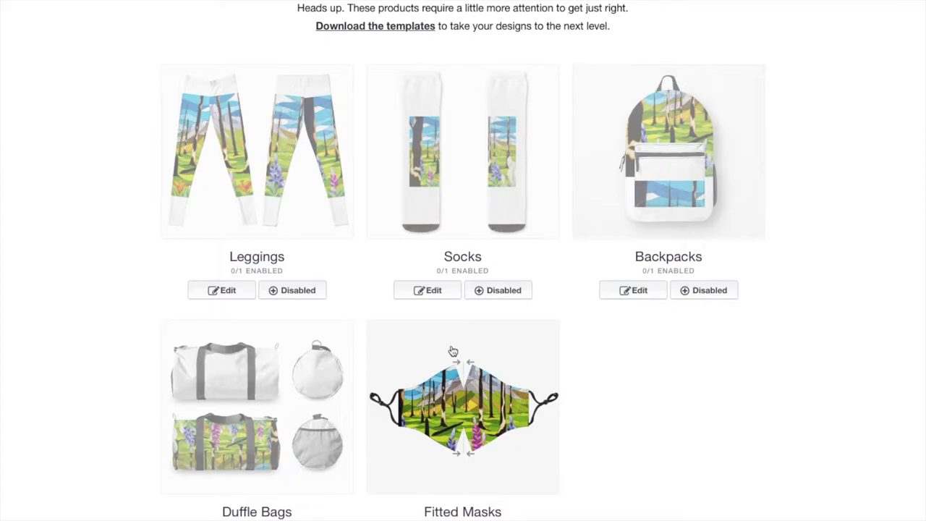
scroll(453, 352, "down", 3)
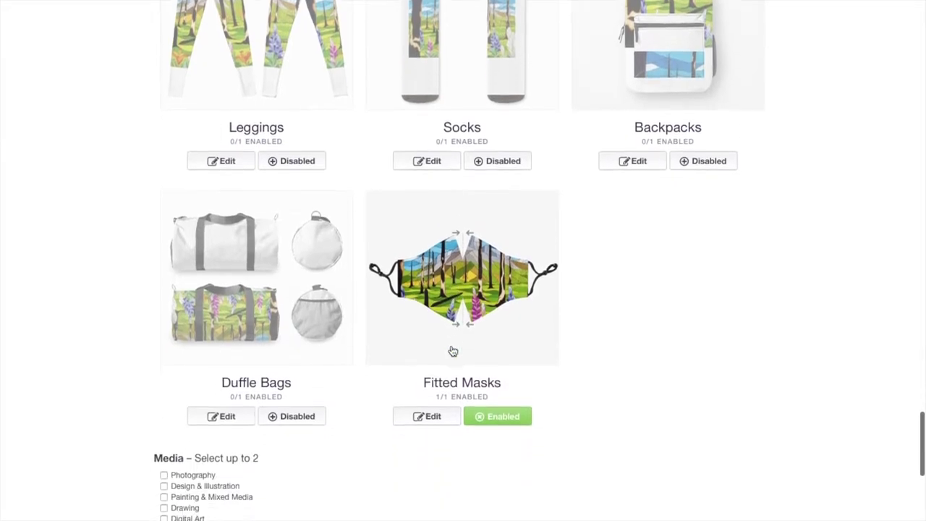
scroll(423, 300, "down", 3)
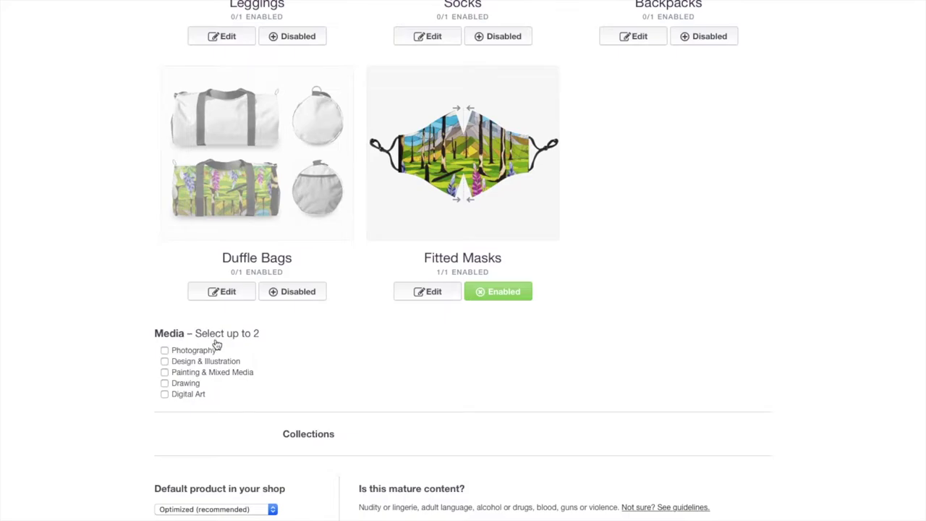
Step: Categorize the work as Painting & Mixed Media and keep Optimized (recommended) as default product
left_click(165, 372)
scroll(141, 391, "down", 3)
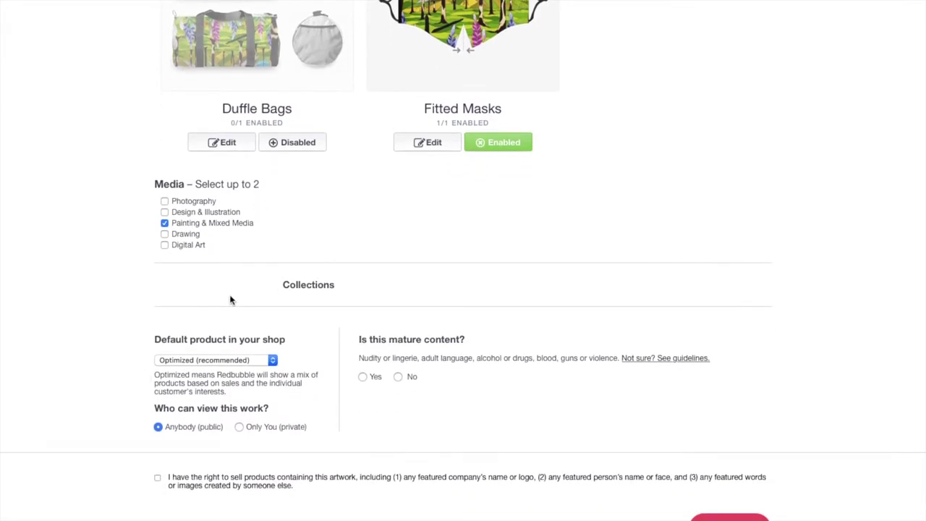
left_click(266, 358)
left_click(255, 361)
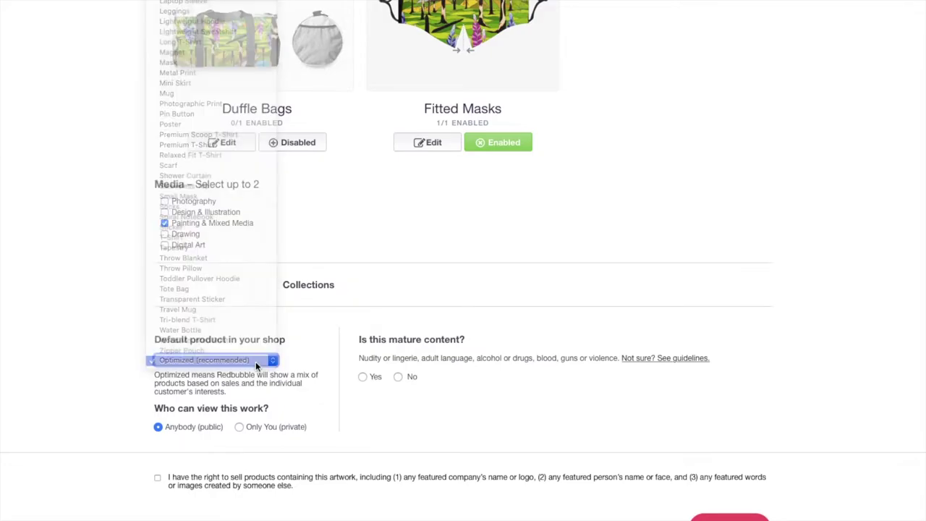
left_click(256, 361)
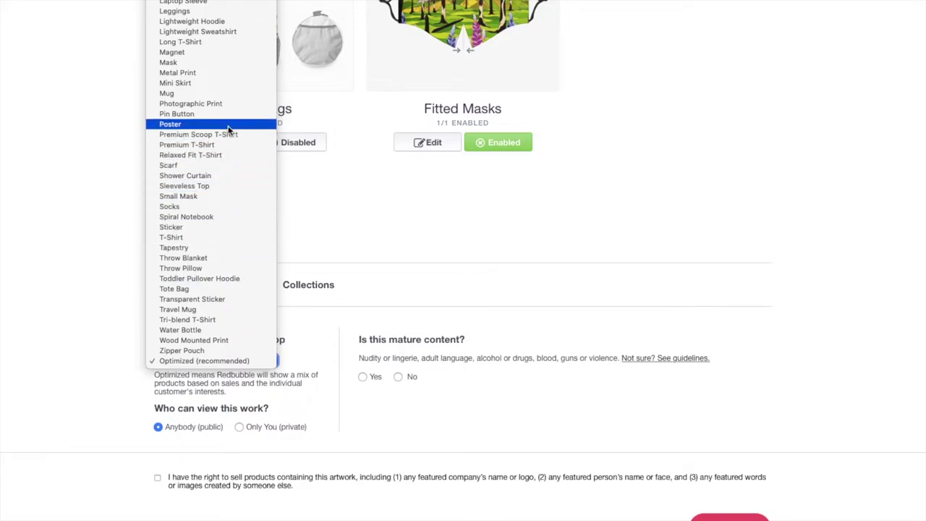
scroll(223, 94, "up", 5)
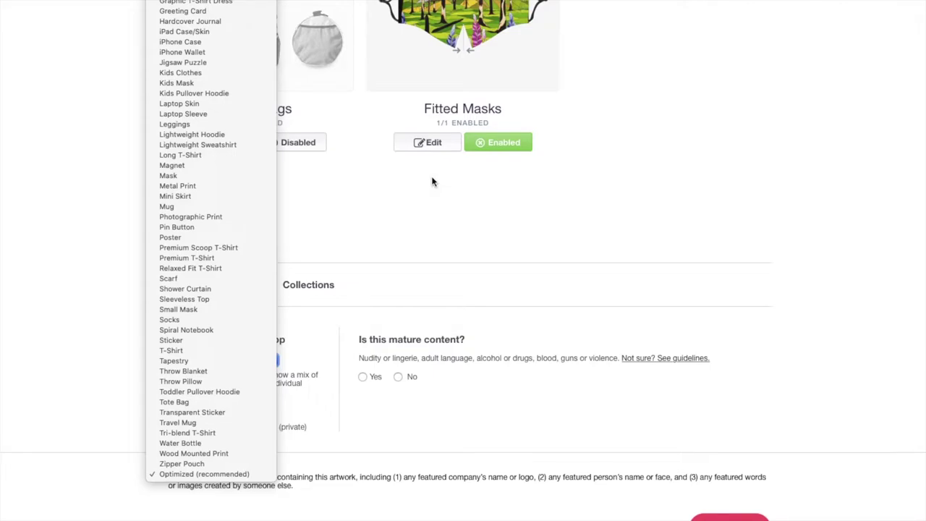
left_click(412, 227)
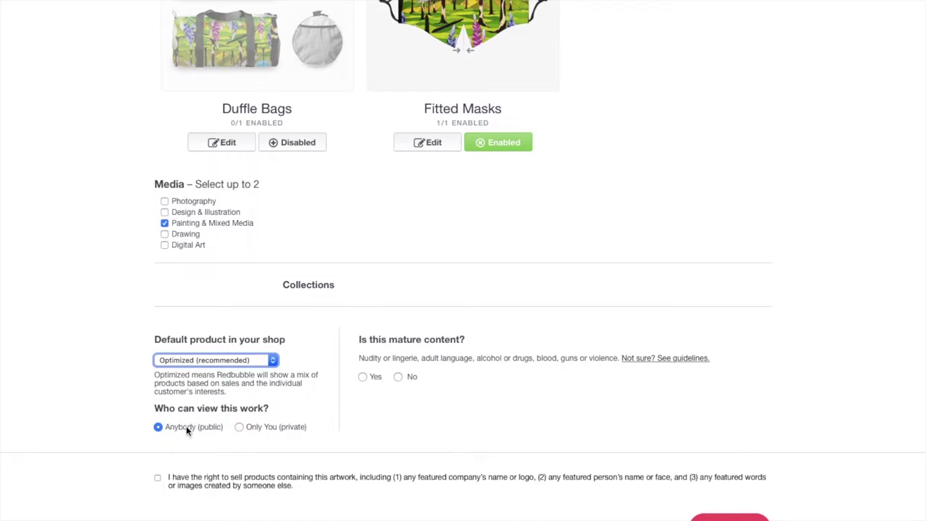
Step: Answer No to mature content and tick the right-to-sell confirmation
left_click(398, 377)
scroll(400, 434, "down", 1)
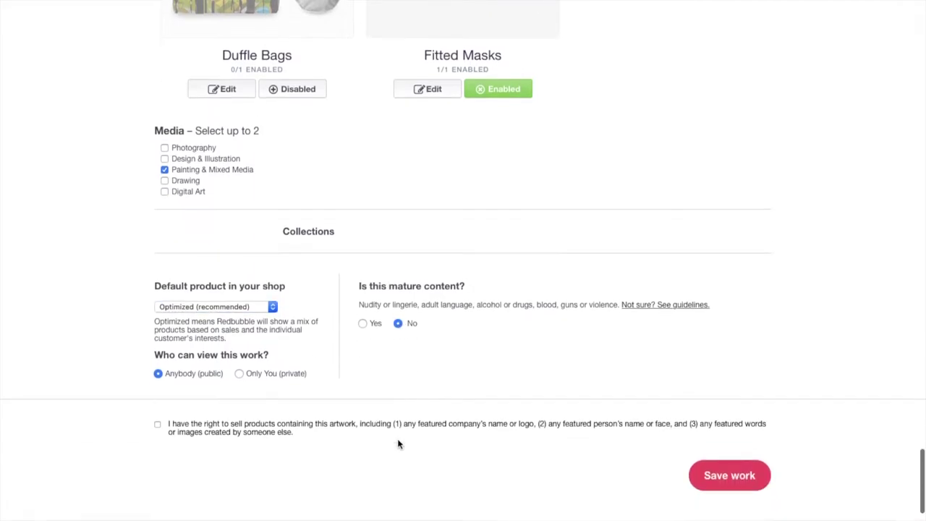
scroll(398, 443, "down", 1)
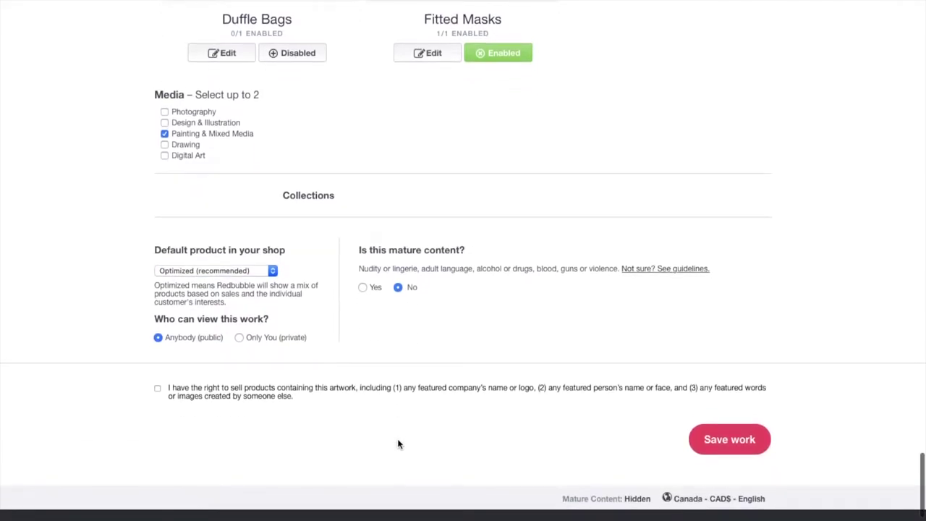
left_click(158, 390)
scroll(469, 462, "up", 8)
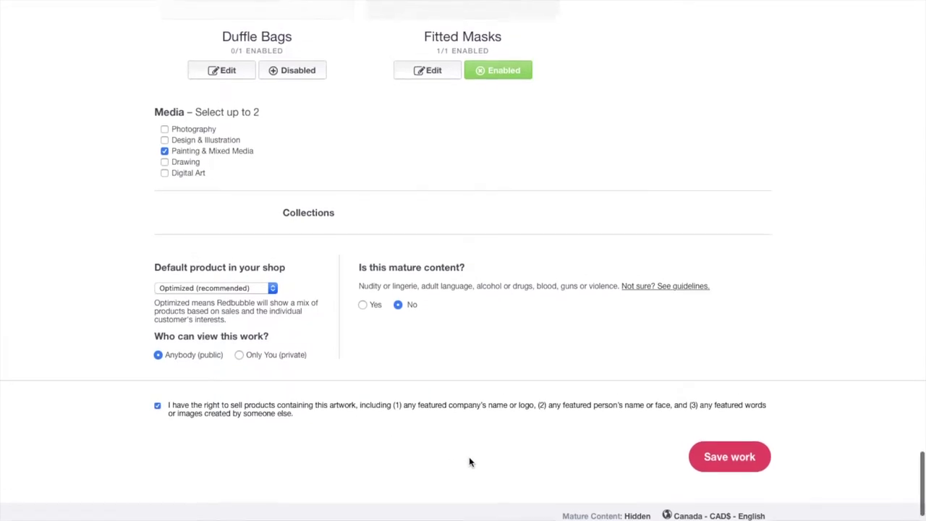
Step: Turn on the grid-tiled Jigsaw Puzzles product for Promise so it shows 1/1
scroll(469, 462, "up", 20)
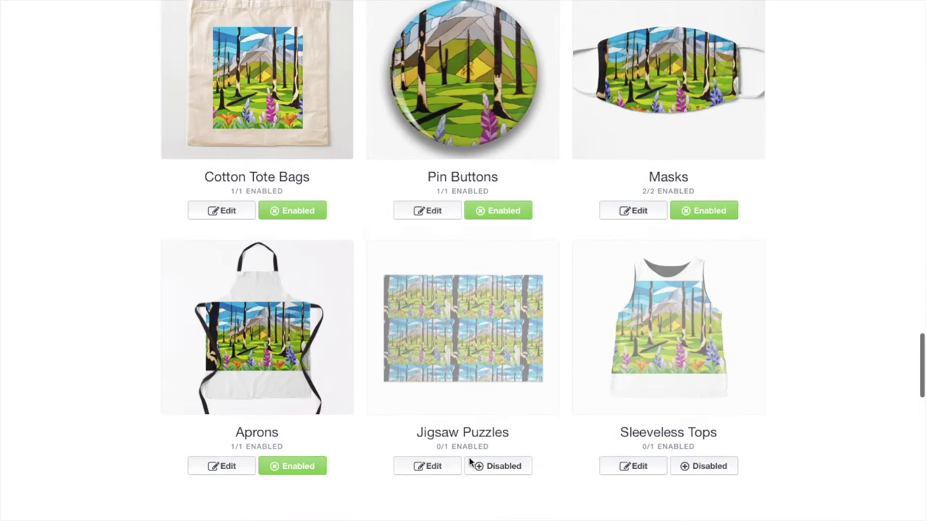
scroll(469, 458, "up", 10)
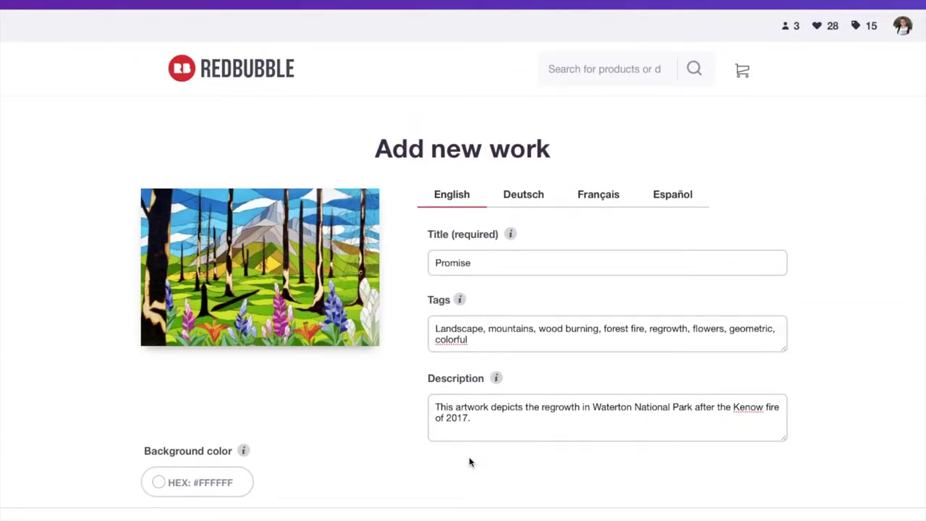
scroll(469, 462, "down", 15)
scroll(469, 461, "down", 8)
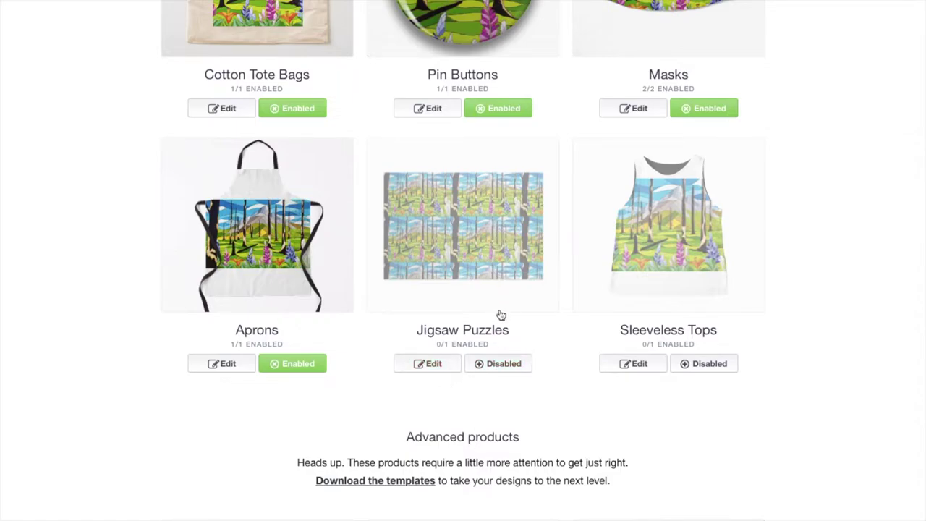
left_click(499, 366)
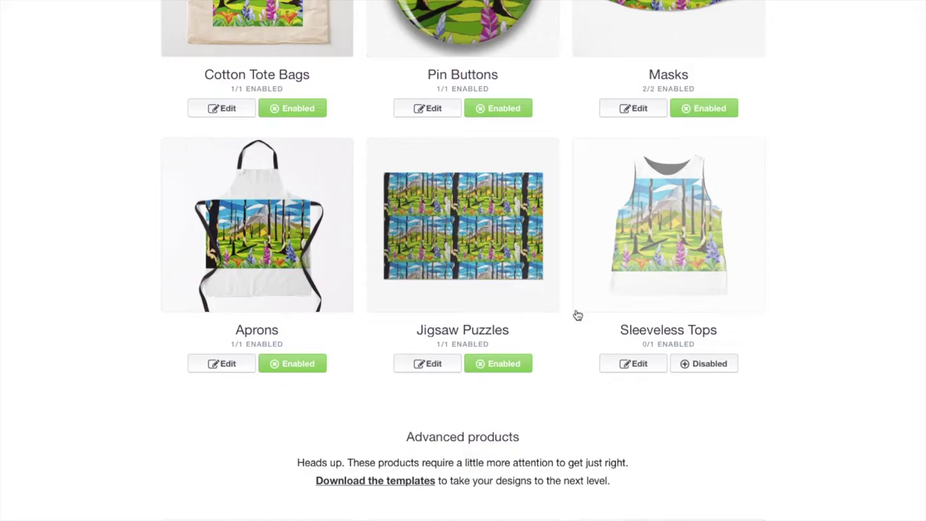
scroll(577, 315, "down", 15)
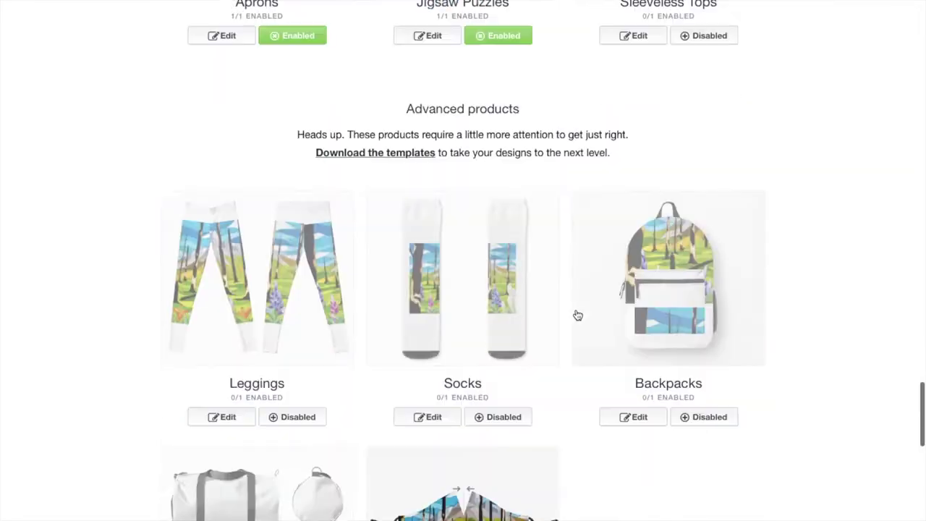
scroll(577, 314, "up", 3)
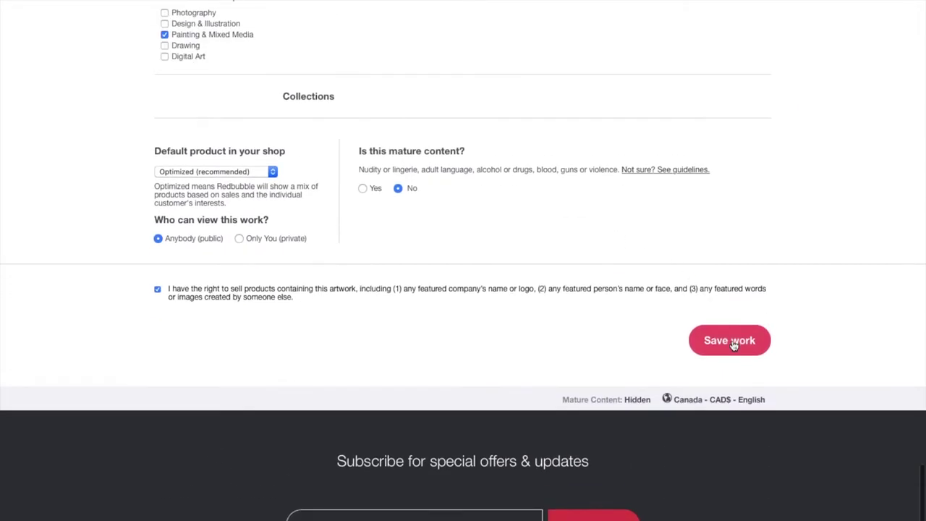
Step: Save the Promise work and scroll up to its Design published confirmation
left_click(731, 341)
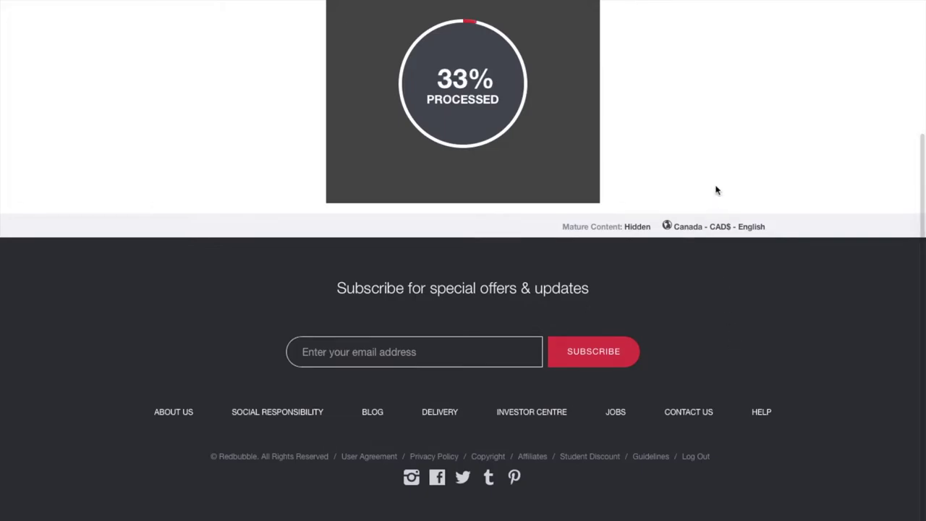
scroll(716, 191, "up", 2)
scroll(717, 190, "up", 2)
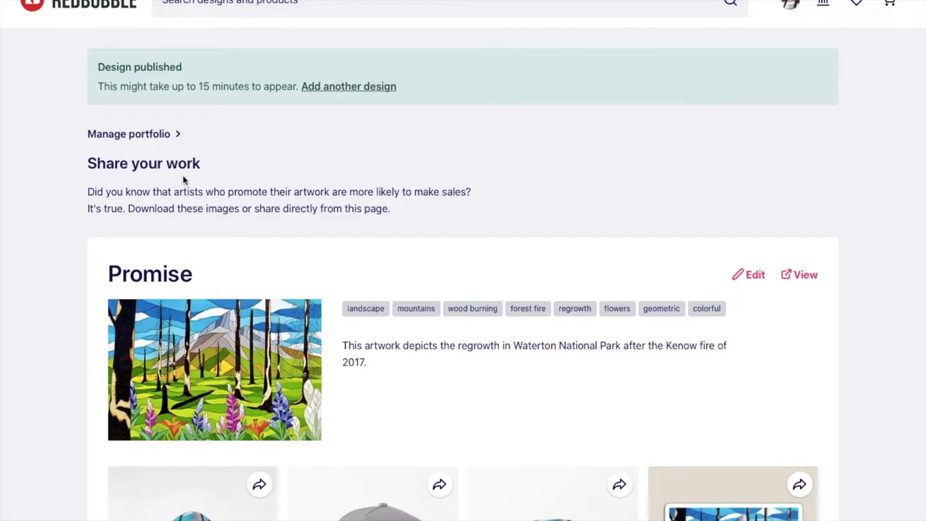
Step: Scroll through the Promise product mockups on the page
scroll(400, 253, "down", 4)
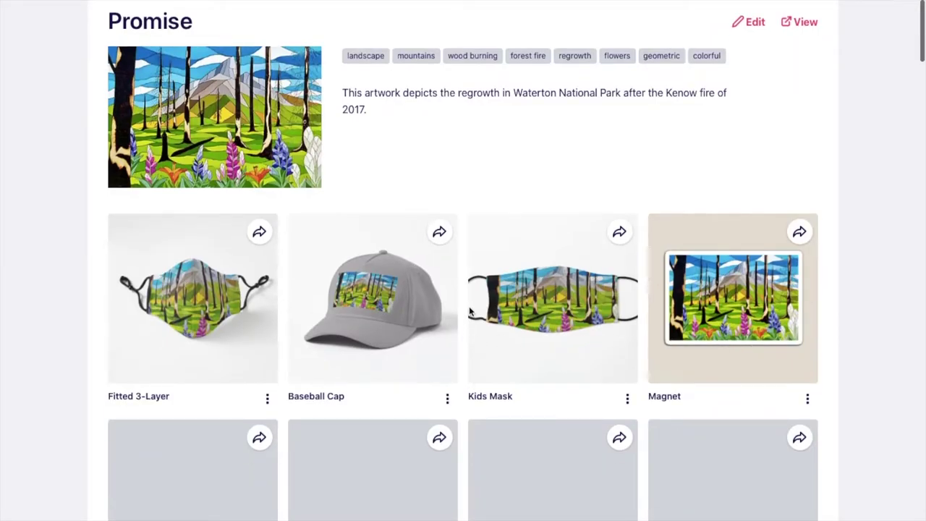
scroll(469, 306, "down", 3)
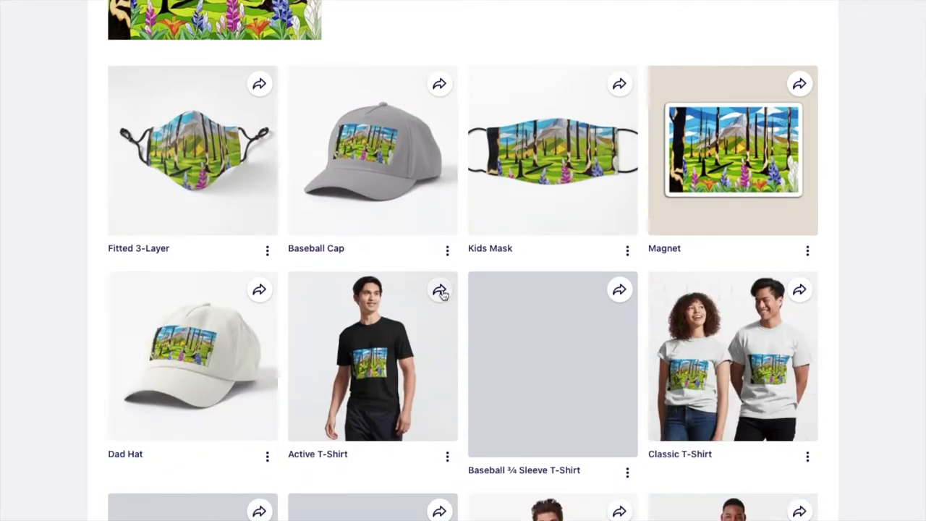
scroll(445, 296, "down", 1)
scroll(445, 296, "down", 3)
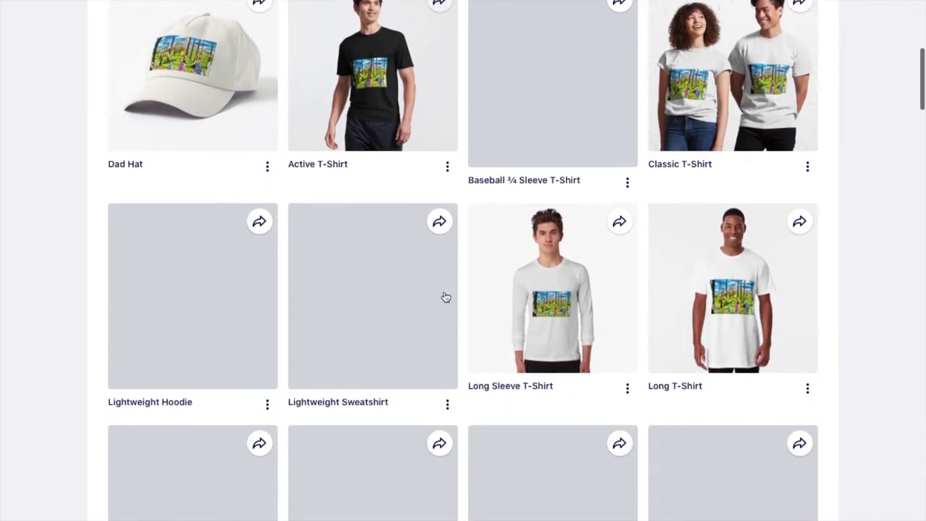
scroll(446, 296, "down", 3)
scroll(446, 295, "up", 9)
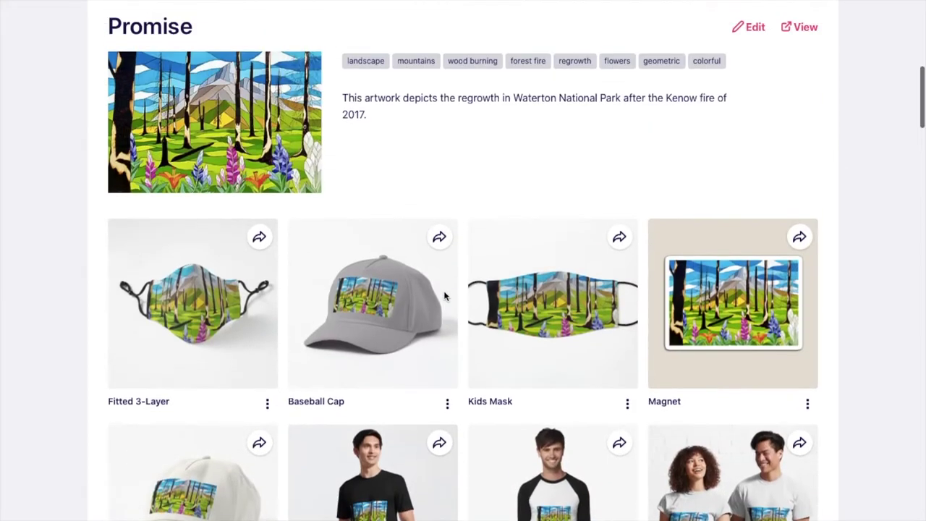
scroll(444, 295, "up", 3)
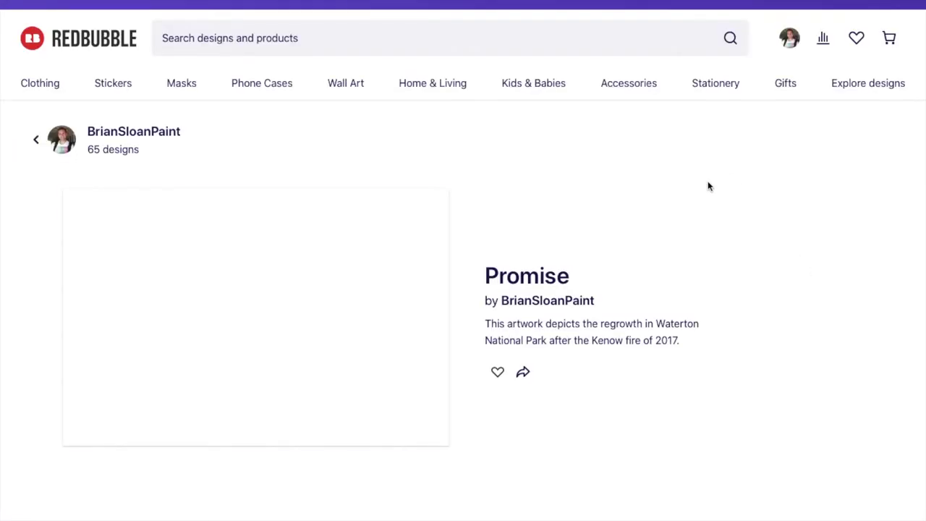
scroll(600, 238, "down", 1)
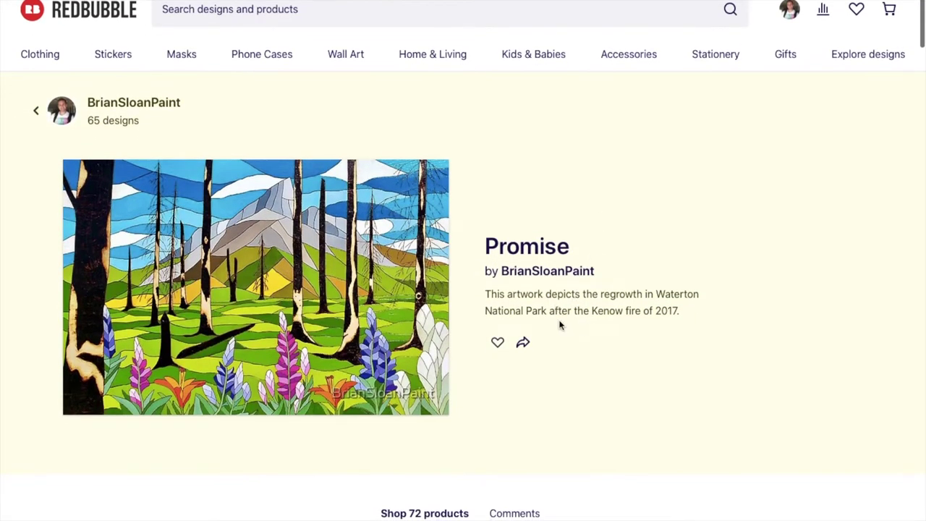
scroll(558, 325, "down", 3)
scroll(559, 325, "down", 8)
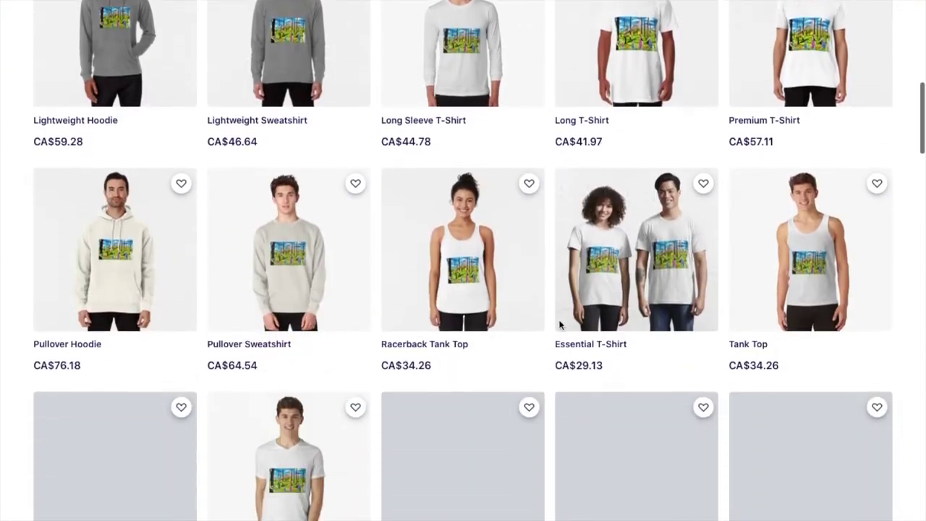
scroll(560, 325, "up", 10)
scroll(559, 325, "down", 1)
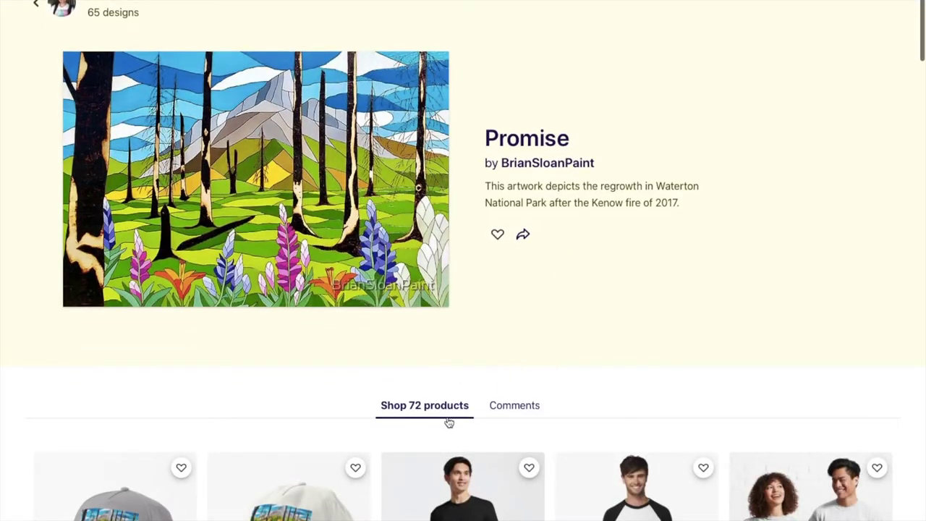
Step: Check the Comments tab on the Promise public design page
left_click(512, 406)
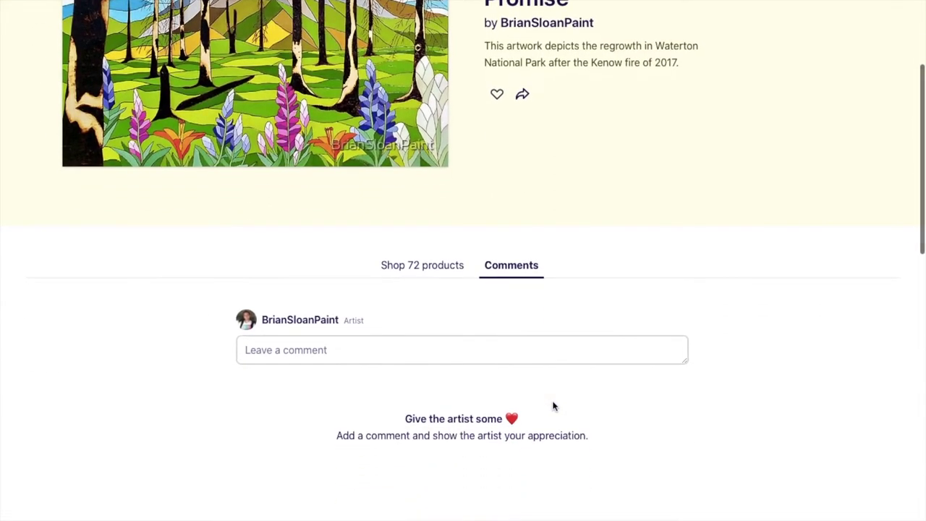
scroll(553, 407, "up", 3)
scroll(554, 407, "up", 1)
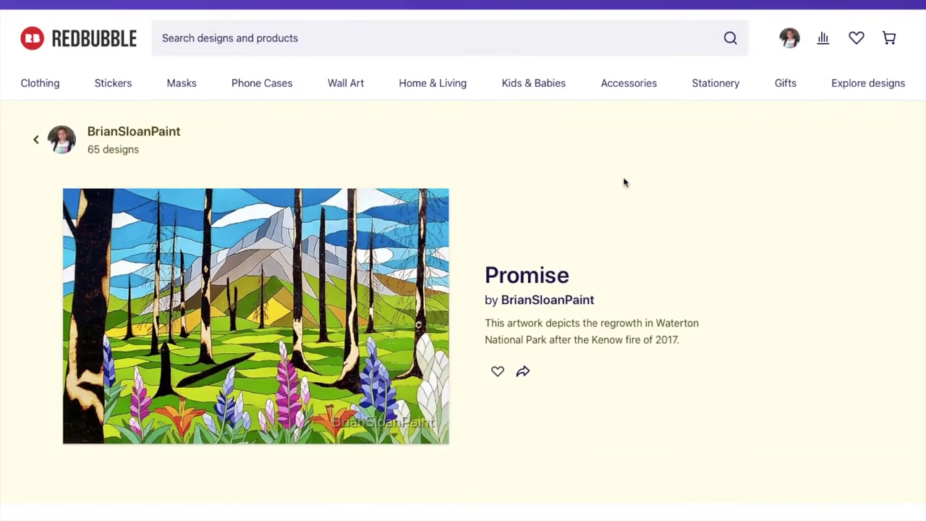
Step: Go to Shop Settings via the account Dashboard, then to the Share your work page
left_click(798, 46)
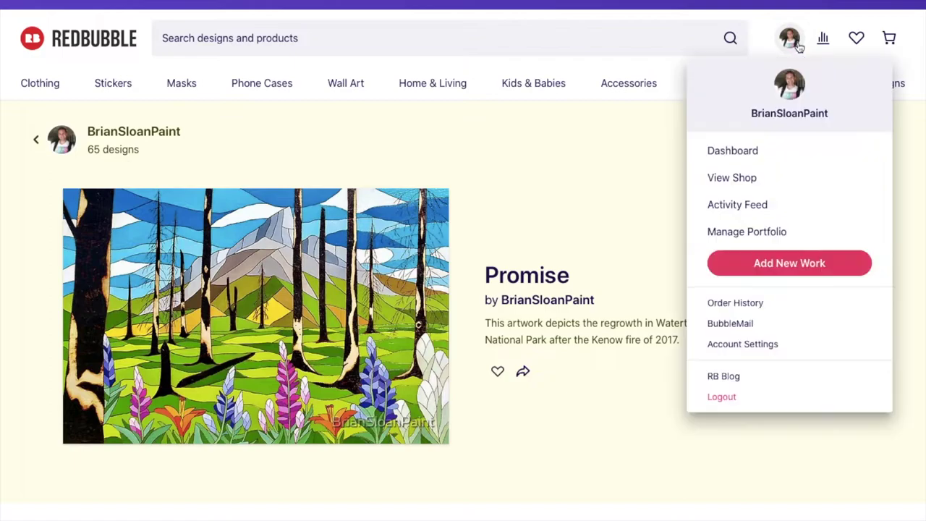
left_click(755, 153)
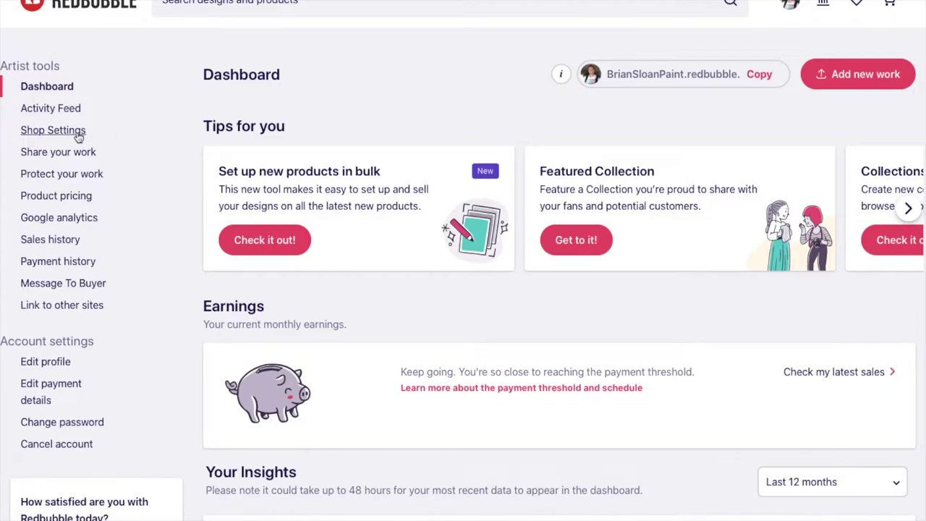
left_click(78, 137)
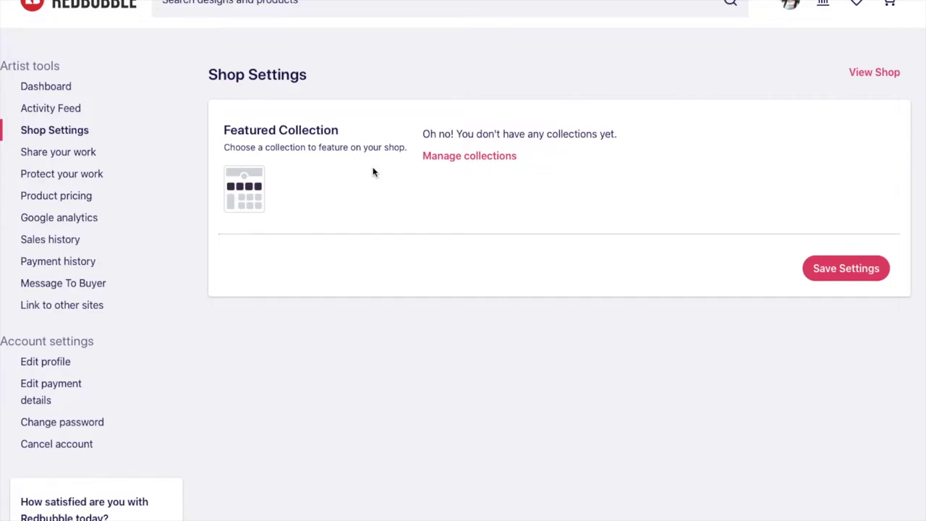
left_click(91, 160)
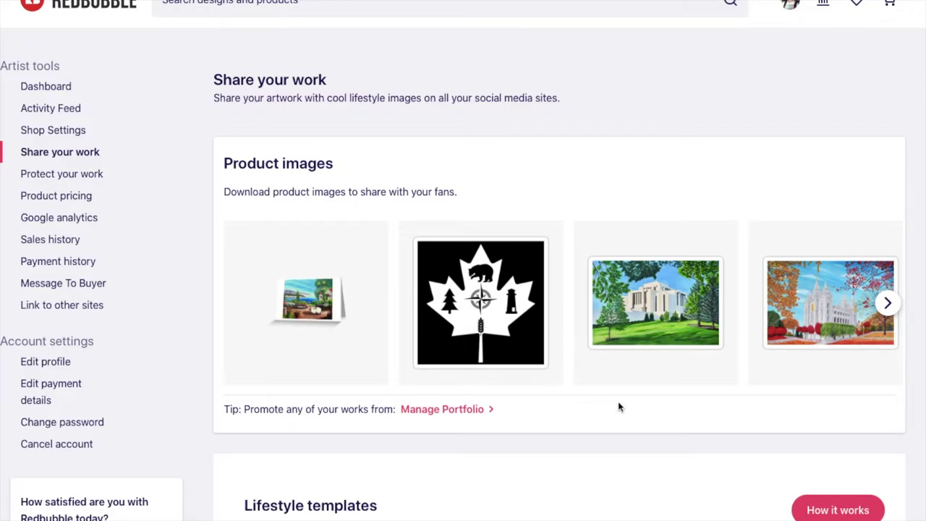
scroll(618, 407, "down", 4)
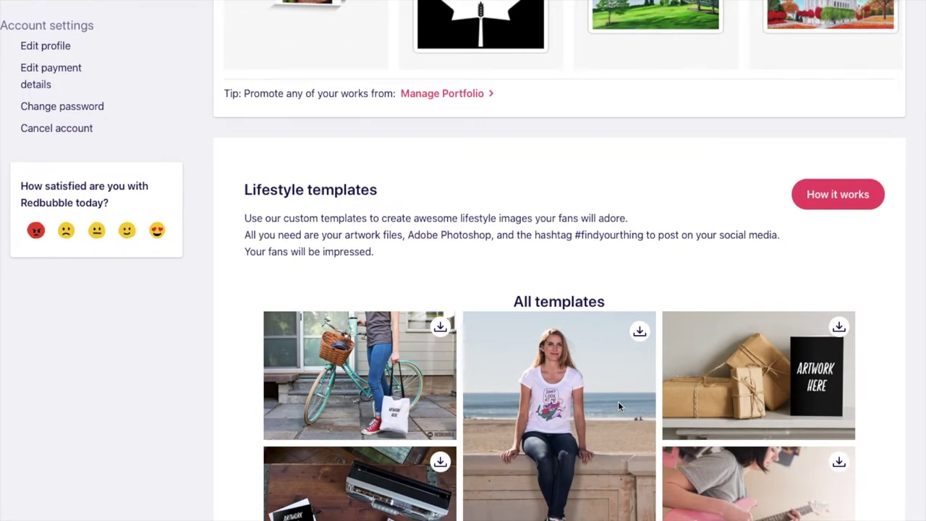
scroll(532, 395, "down", 1)
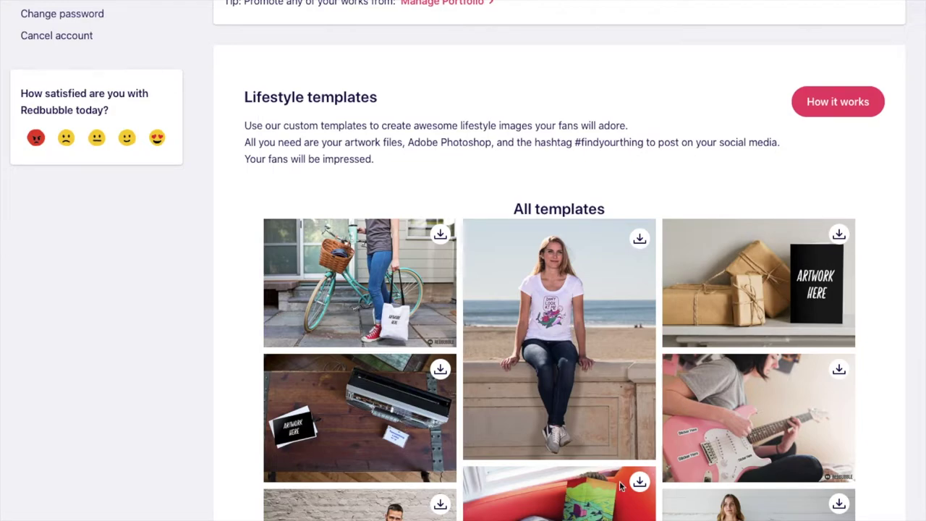
scroll(620, 486, "down", 2)
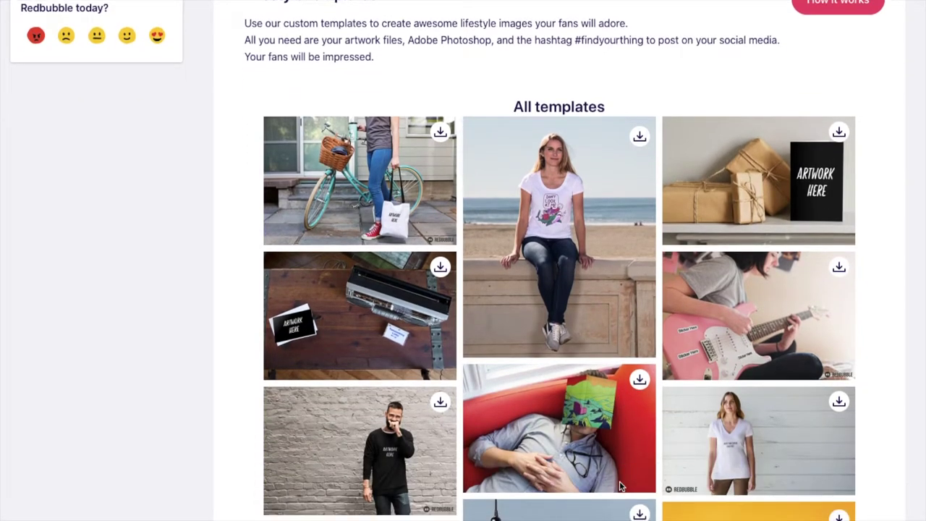
scroll(620, 486, "up", 1)
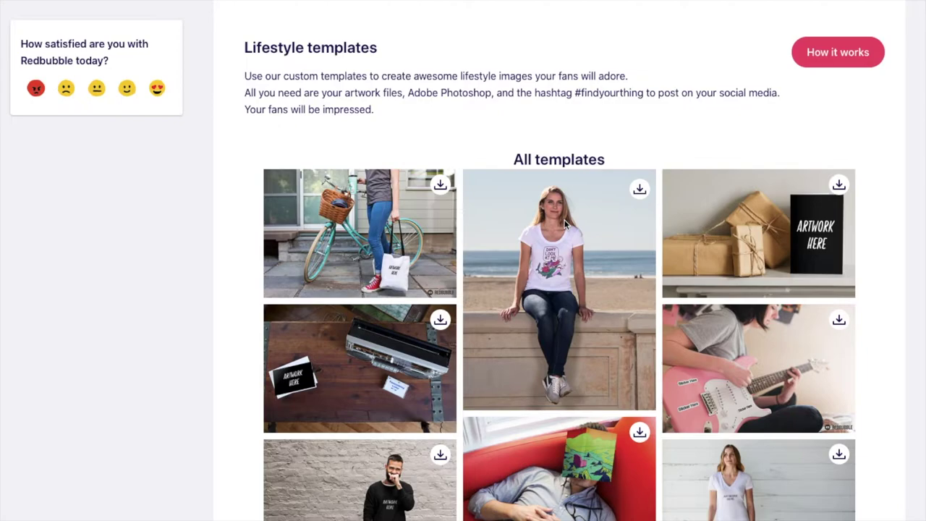
scroll(565, 225, "up", 3)
scroll(565, 225, "up", 3)
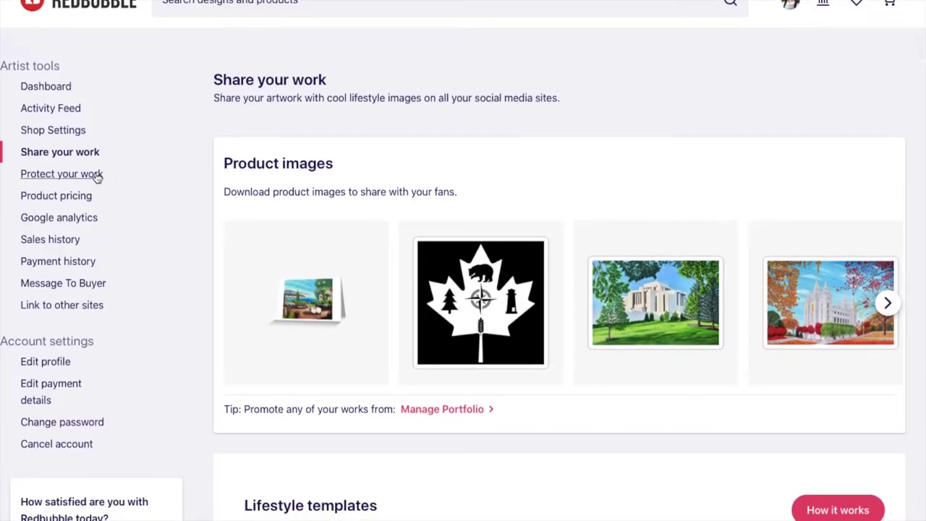
Step: View the Protect your work settings, then the Product Pricing page
left_click(98, 175)
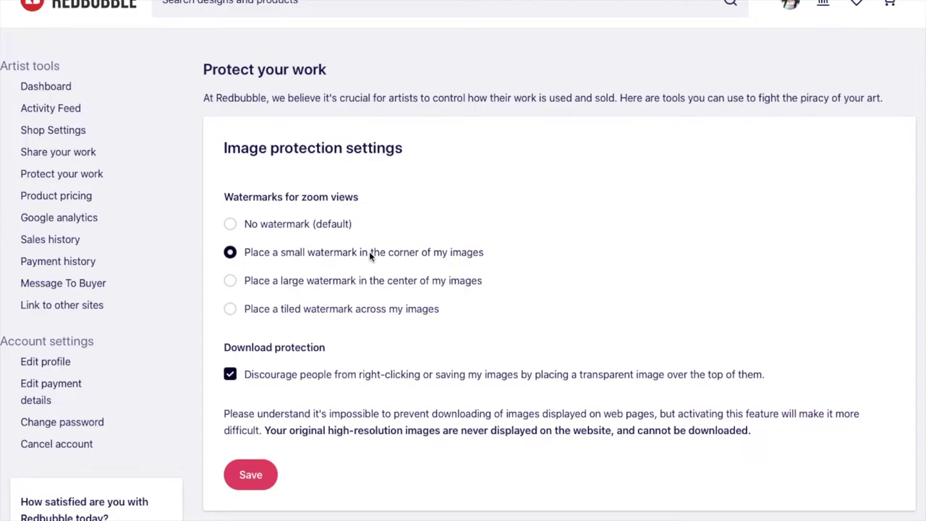
left_click(85, 203)
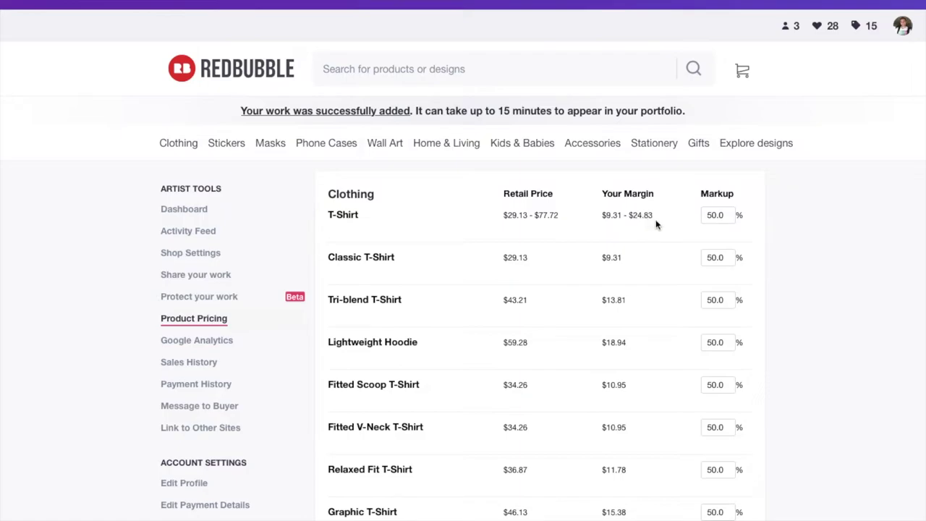
Step: Change the T-Shirt markup from 50% to 100.0%, raising retail to $38.43–$102.55
left_click(720, 215)
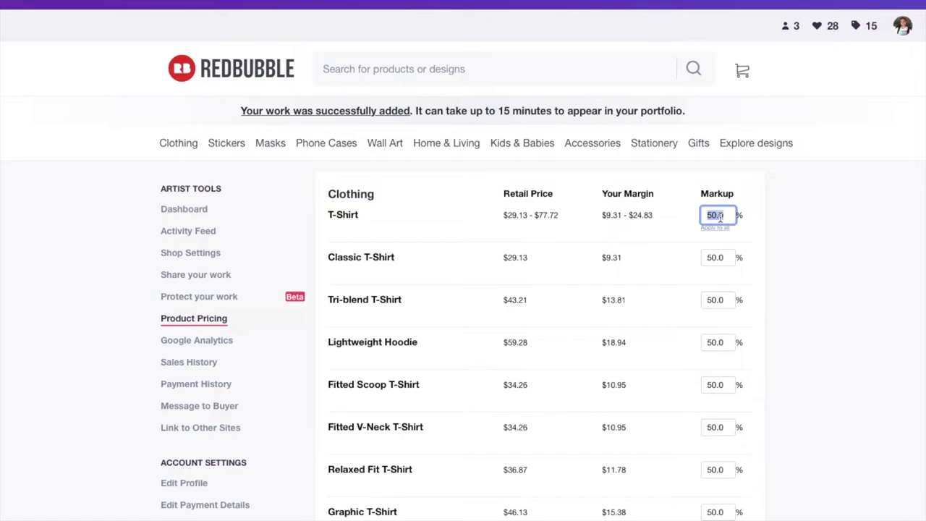
type("100")
left_click(742, 261)
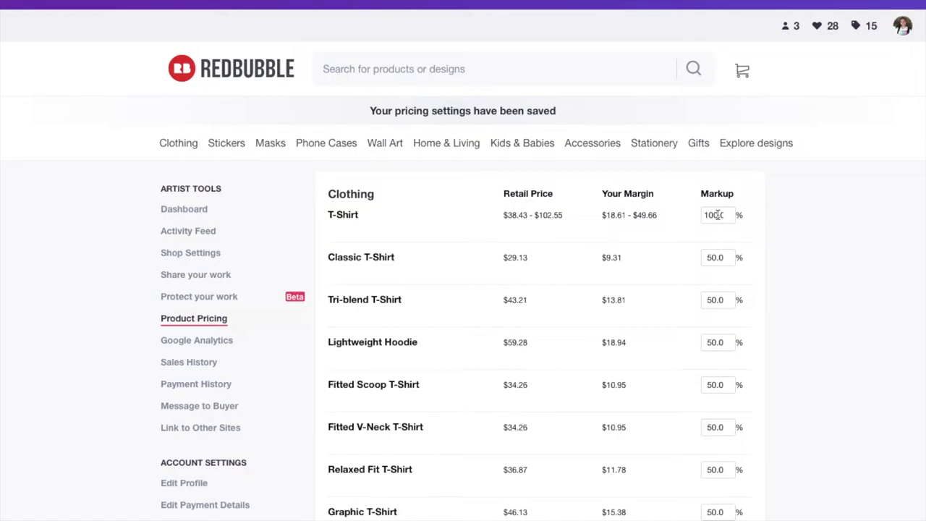
left_click(717, 215)
double_click(717, 215)
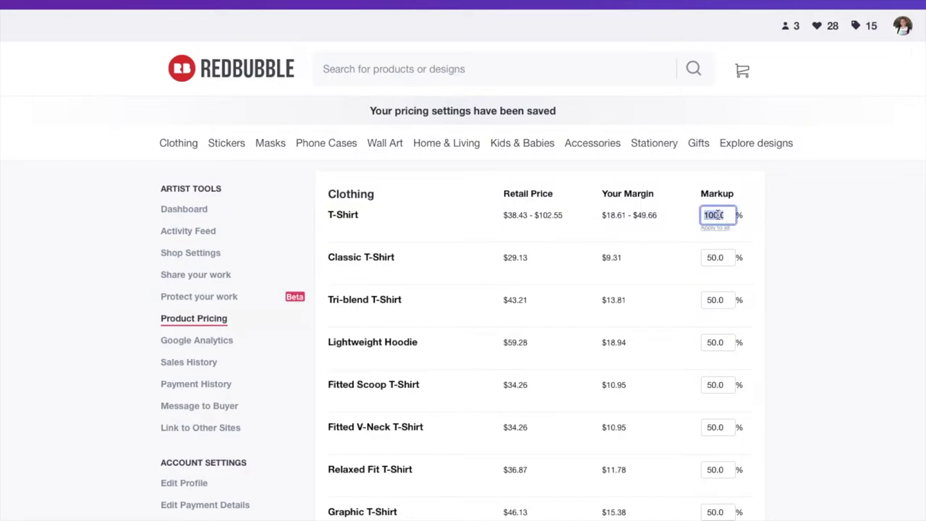
type("50")
left_click(670, 230)
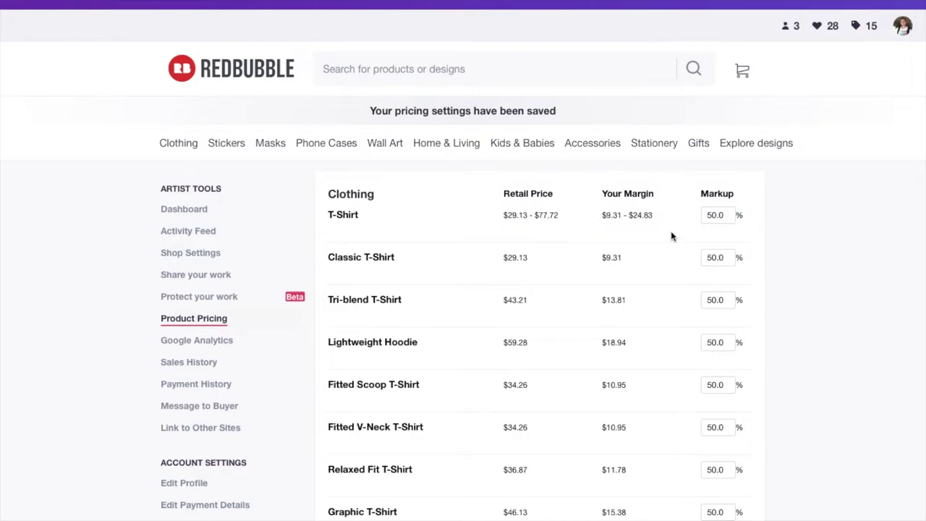
double_click(728, 213)
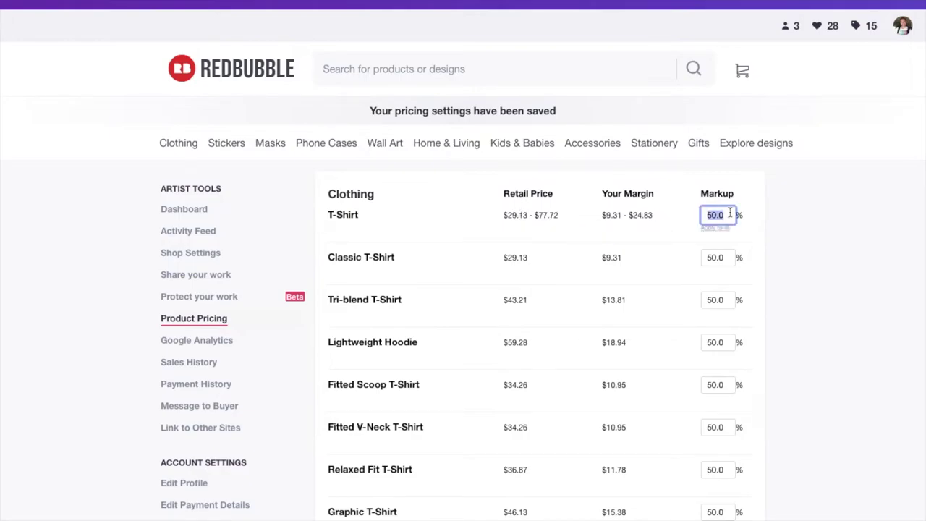
type("100")
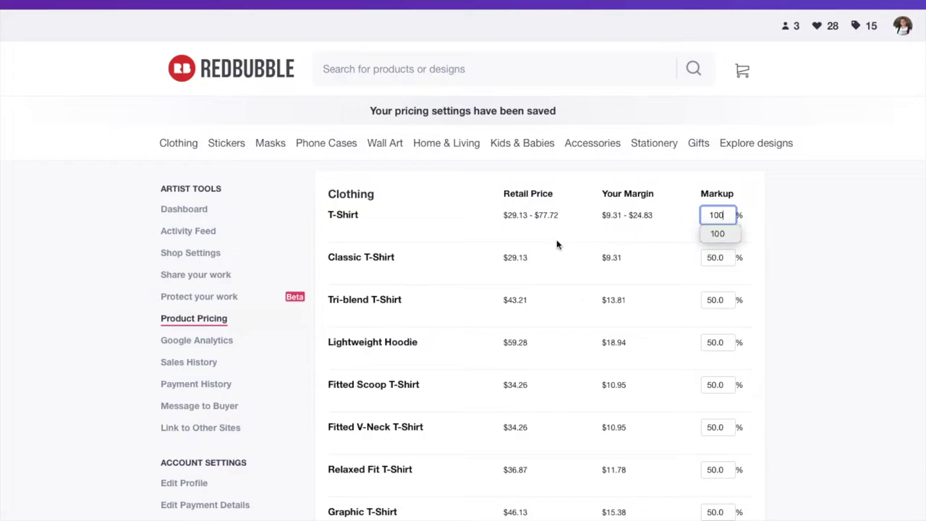
left_click(612, 217)
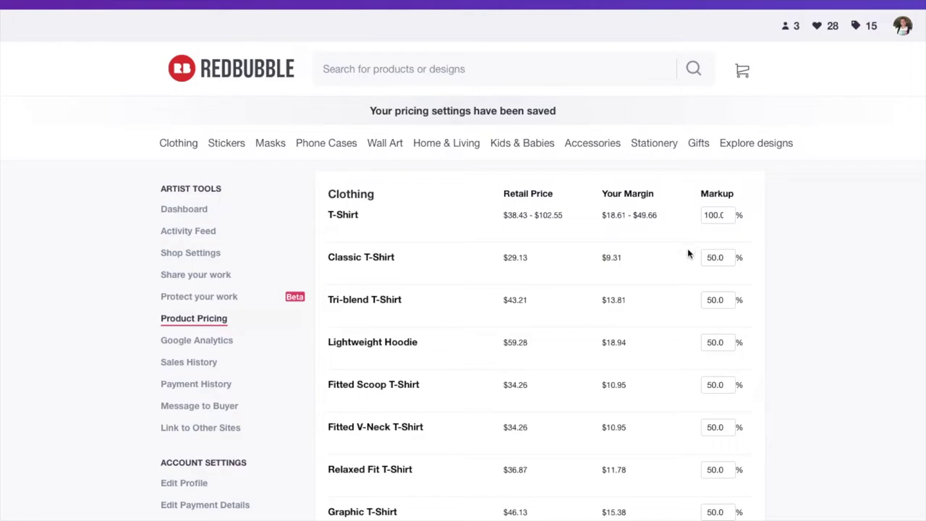
scroll(684, 260, "down", 3)
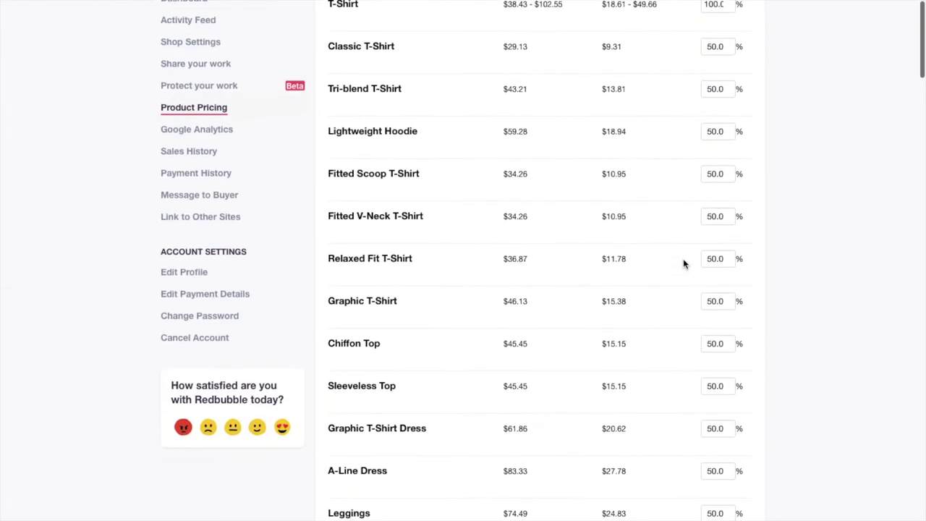
scroll(683, 264, "down", 10)
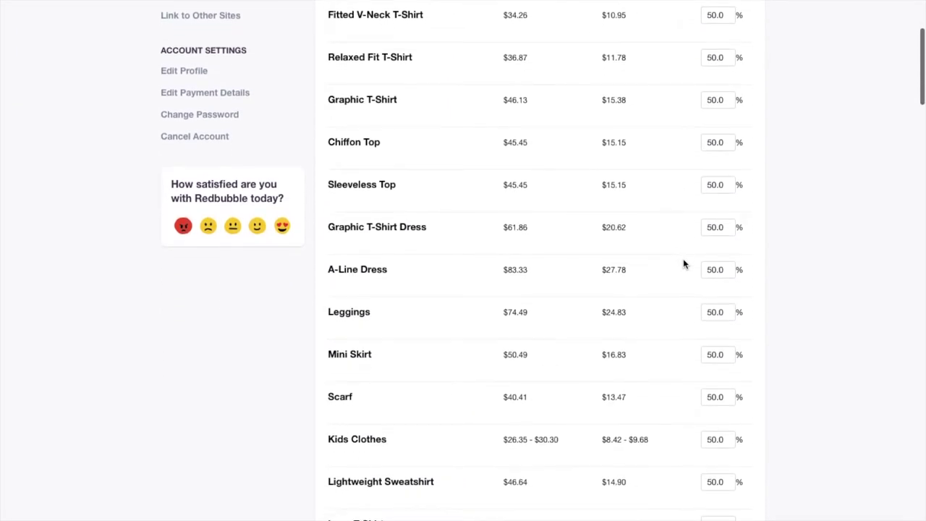
scroll(683, 263, "down", 20)
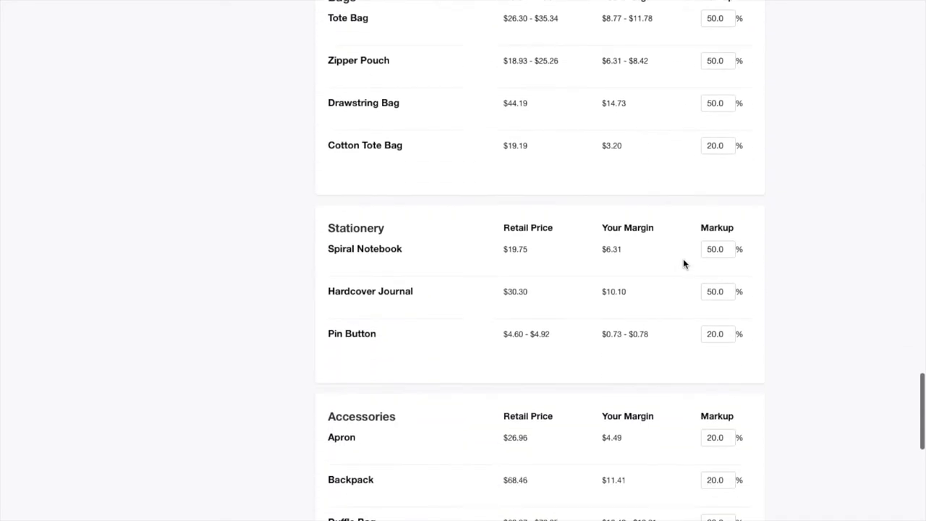
scroll(683, 264, "down", 3)
scroll(684, 264, "up", 15)
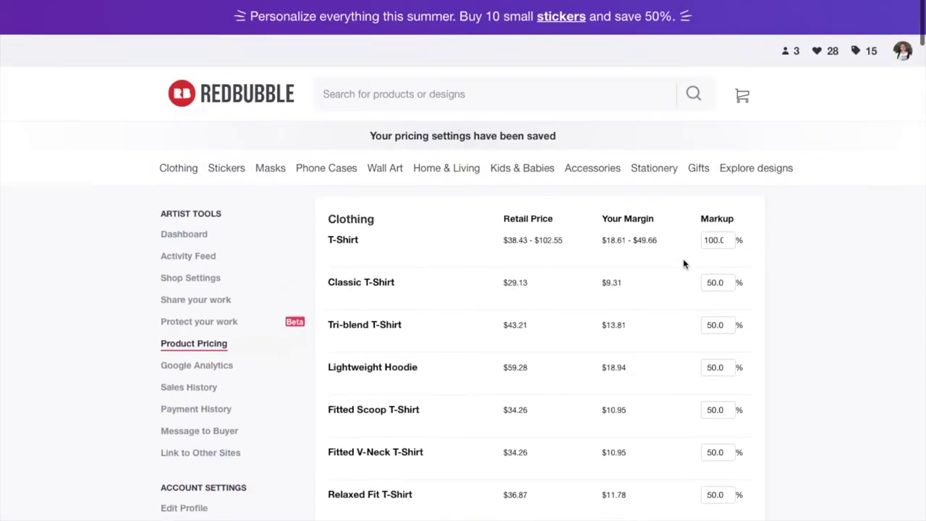
scroll(685, 263, "down", 1)
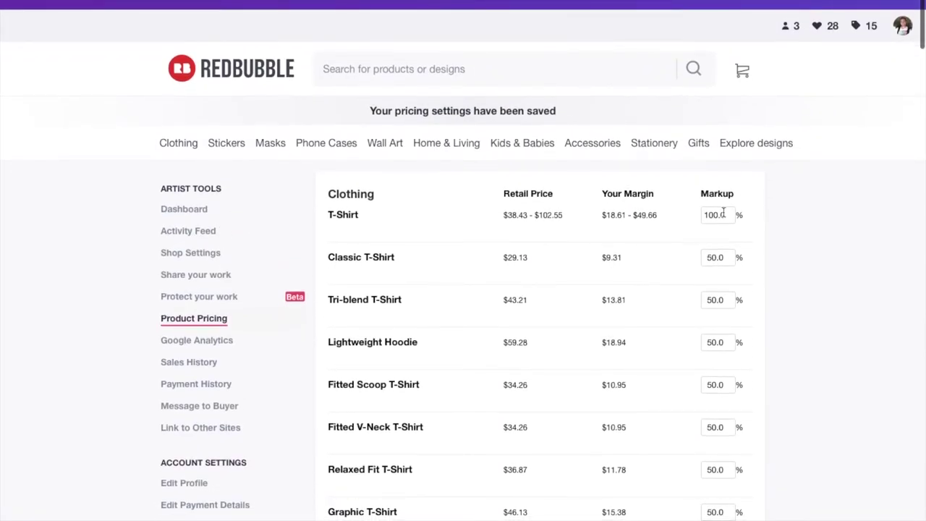
left_click(721, 215)
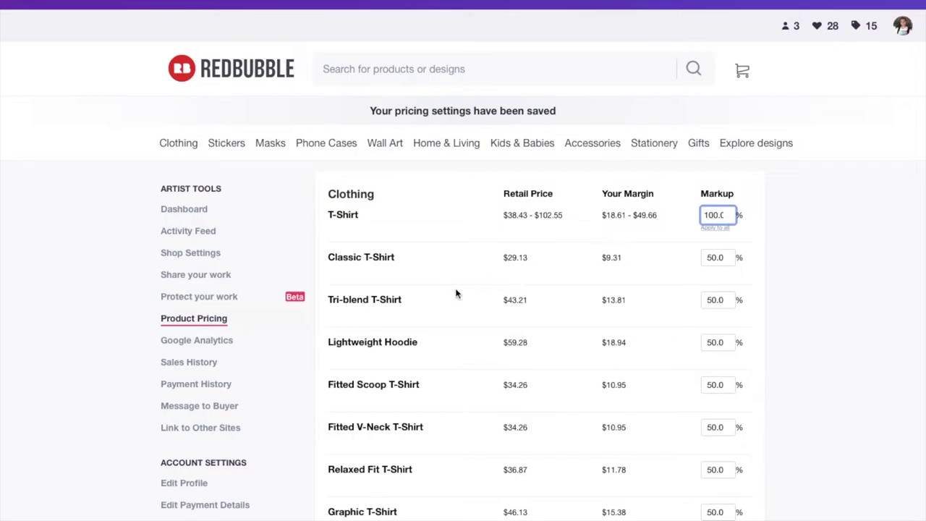
left_click(221, 348)
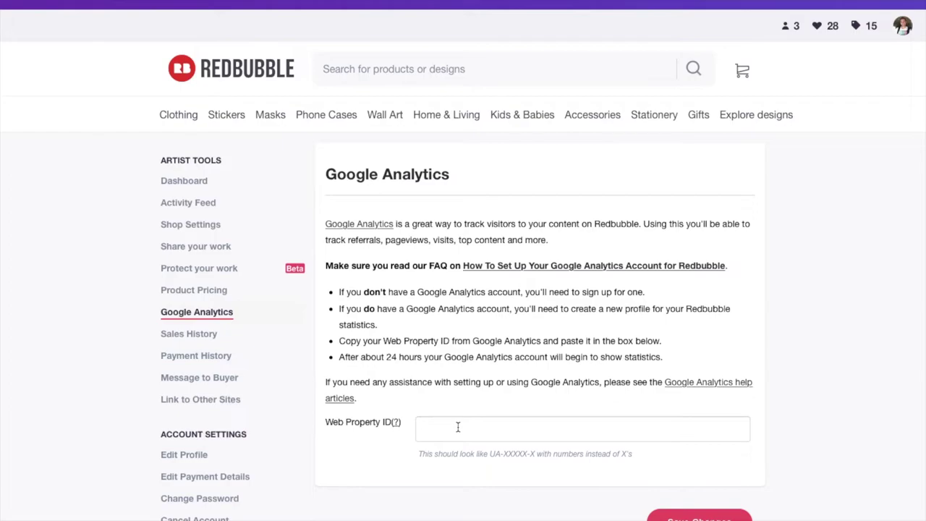
Step: Open the Sales History page listing past orders
left_click(217, 340)
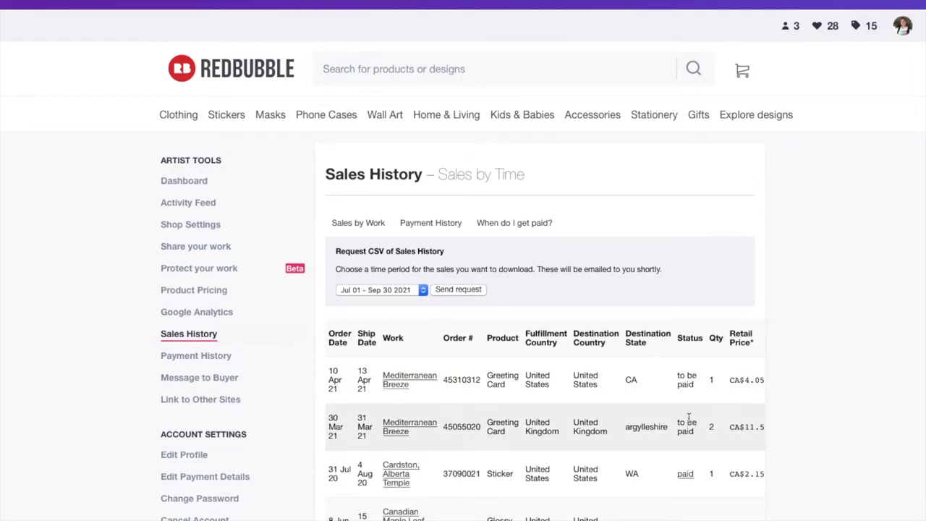
Step: Scroll the sales table sideways, then view Payment History showing $4.43 to be paid
scroll(689, 420, "right", 3)
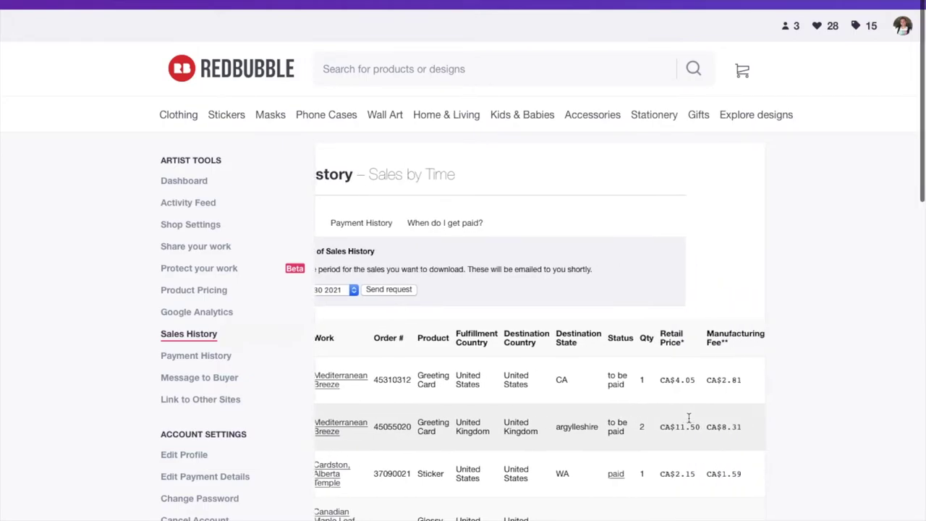
scroll(640, 397, "right", 1)
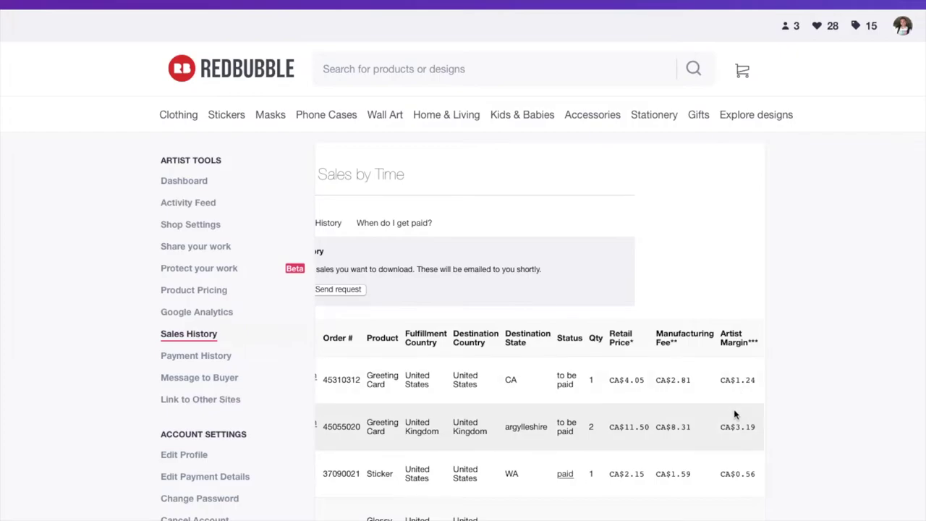
scroll(734, 409, "left", 4)
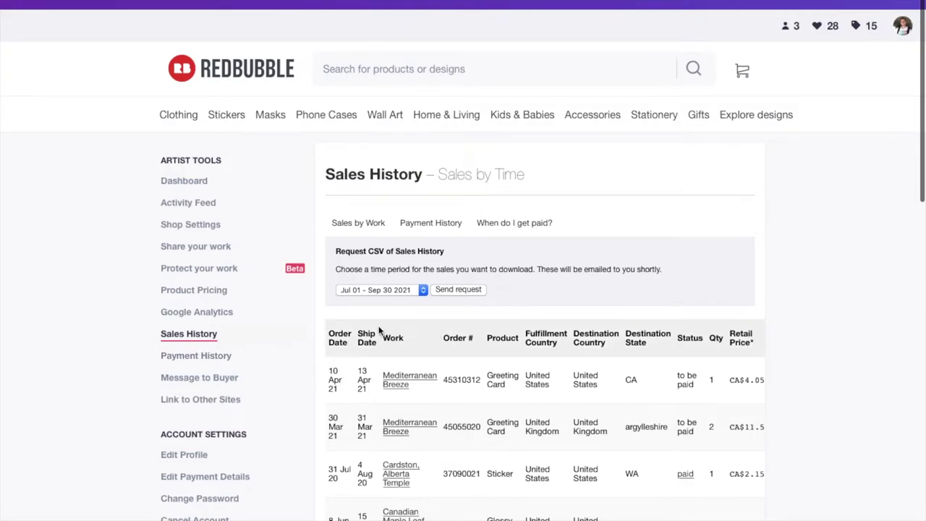
left_click(204, 357)
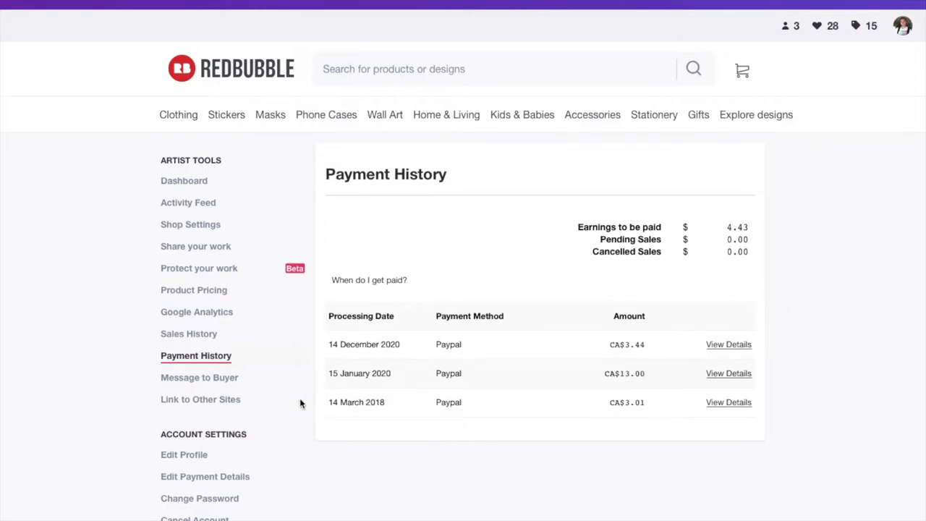
Step: View the Message to Buyer settings, then the Link to Other Sites page
left_click(230, 382)
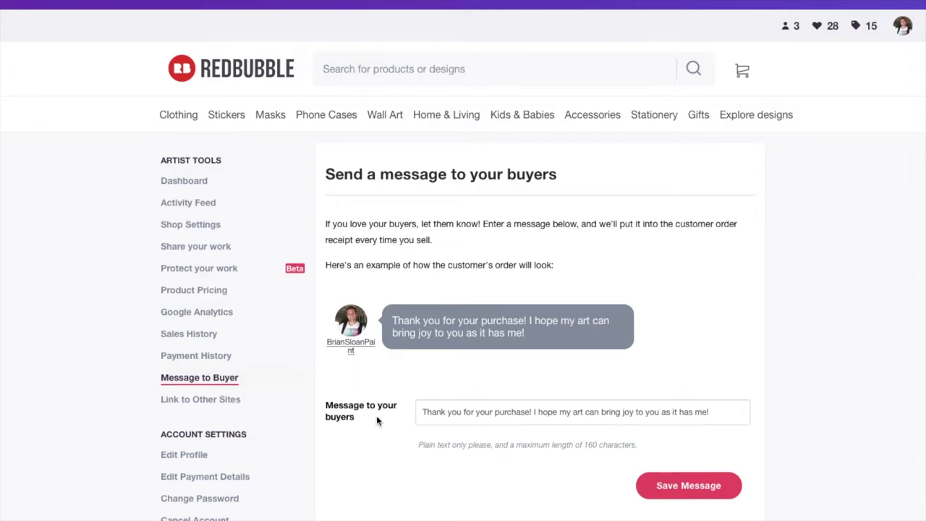
left_click(212, 403)
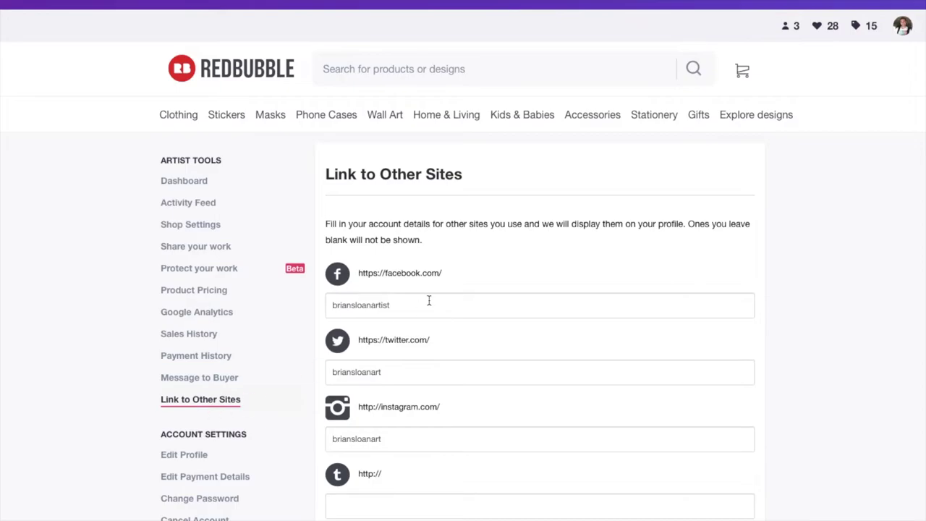
Step: Scroll down Link to Other Sites to the personal website and portfolio embed script
scroll(431, 295, "down", 1)
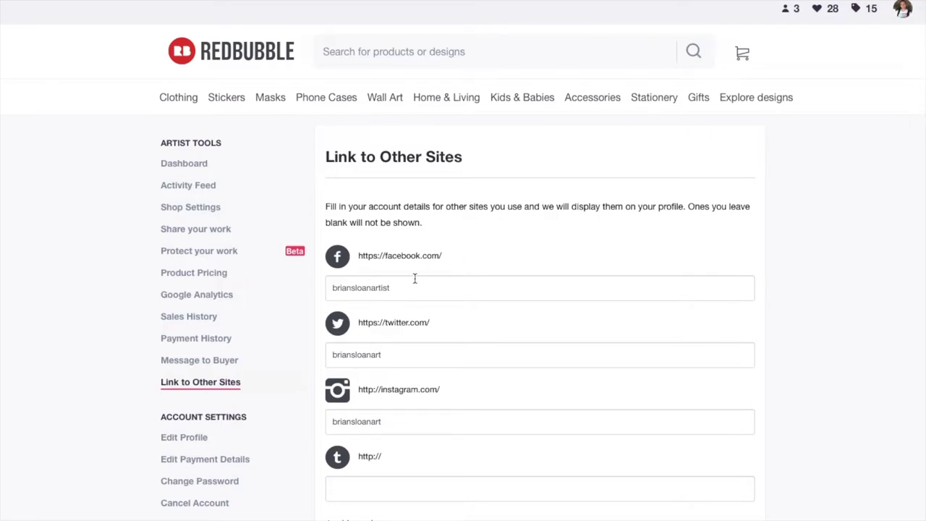
scroll(403, 290, "down", 1)
scroll(403, 289, "down", 3)
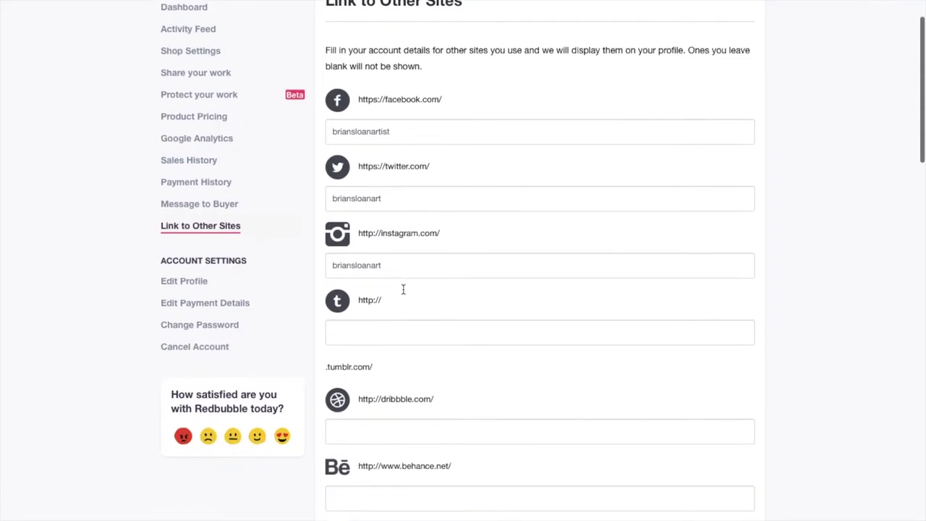
scroll(403, 289, "down", 2)
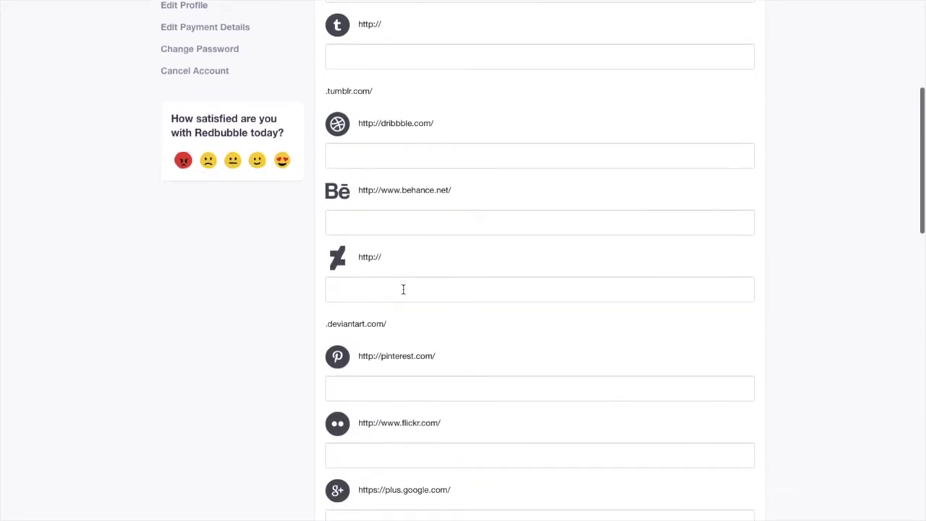
scroll(378, 295, "down", 1)
scroll(378, 294, "down", 1)
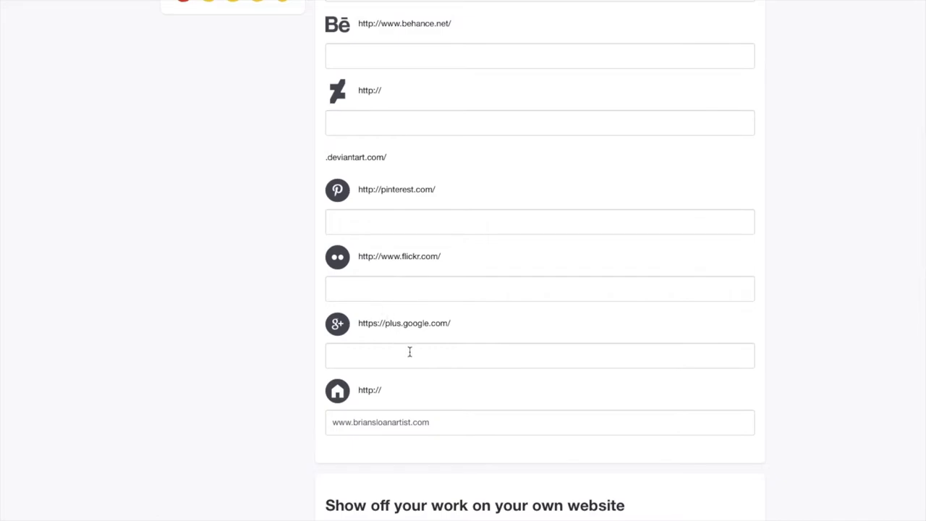
scroll(405, 353, "down", 1)
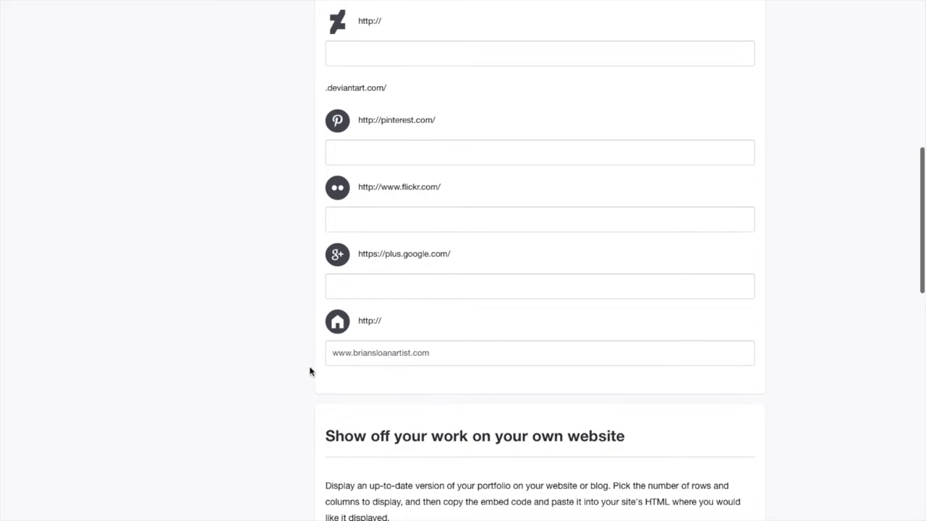
scroll(297, 371, "down", 2)
scroll(287, 371, "down", 2)
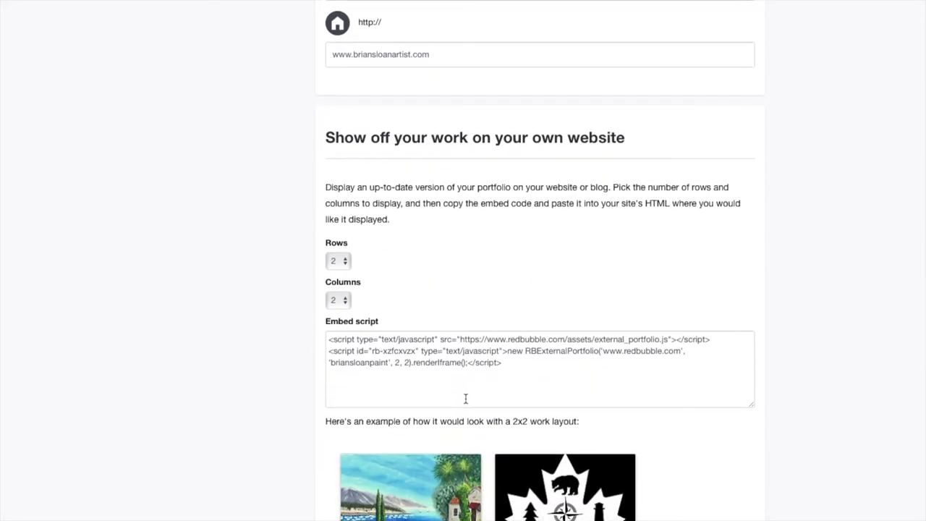
Step: Scroll around the 2-row, 2-column portfolio embed script section
scroll(282, 377, "down", 3)
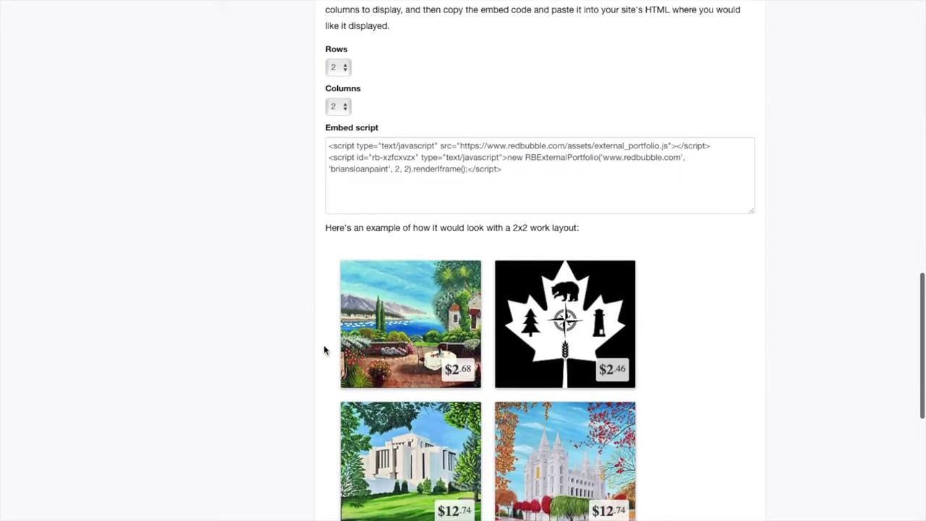
scroll(313, 348, "down", 2)
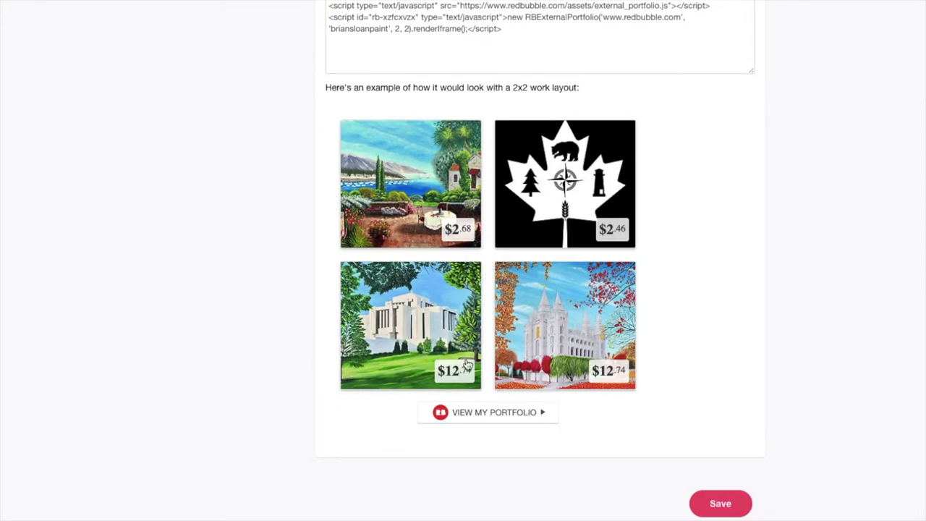
scroll(255, 424, "up", 20)
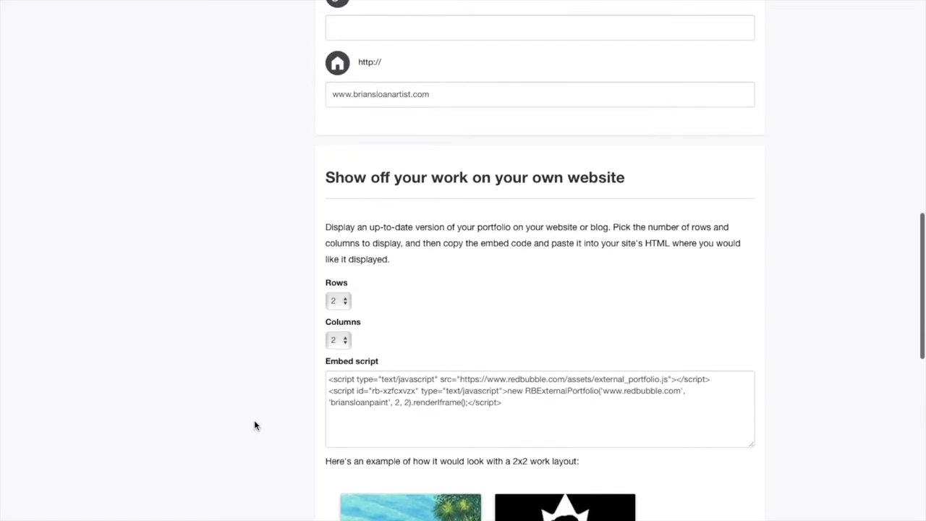
scroll(253, 425, "down", 2)
scroll(254, 426, "up", 1)
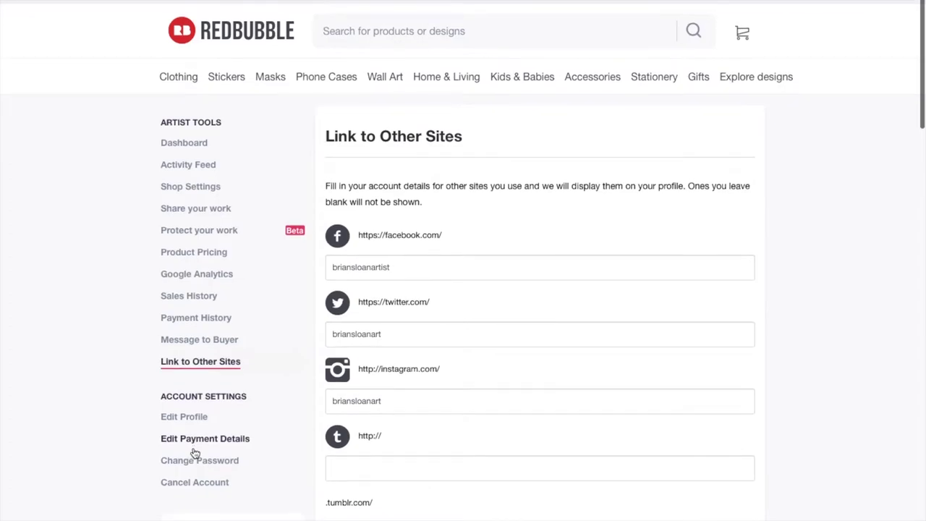
scroll(209, 449, "down", 1)
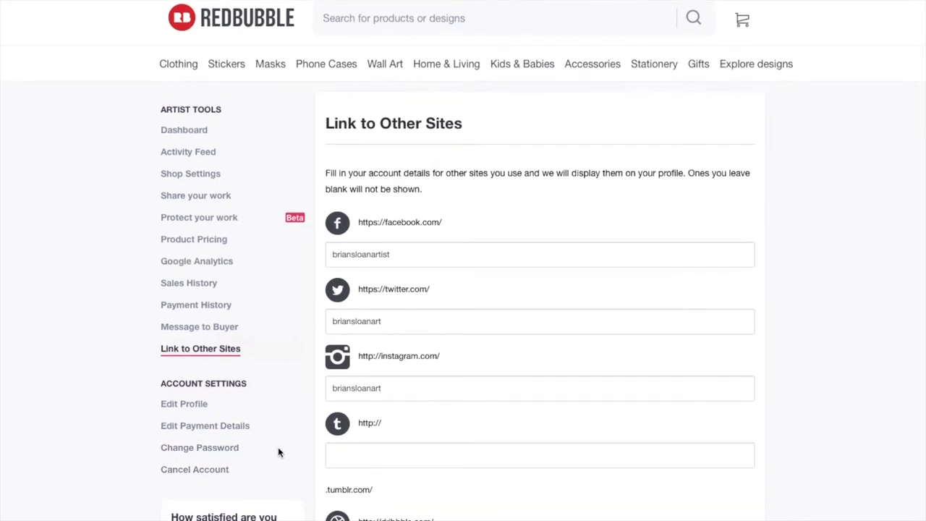
scroll(278, 453, "down", 10)
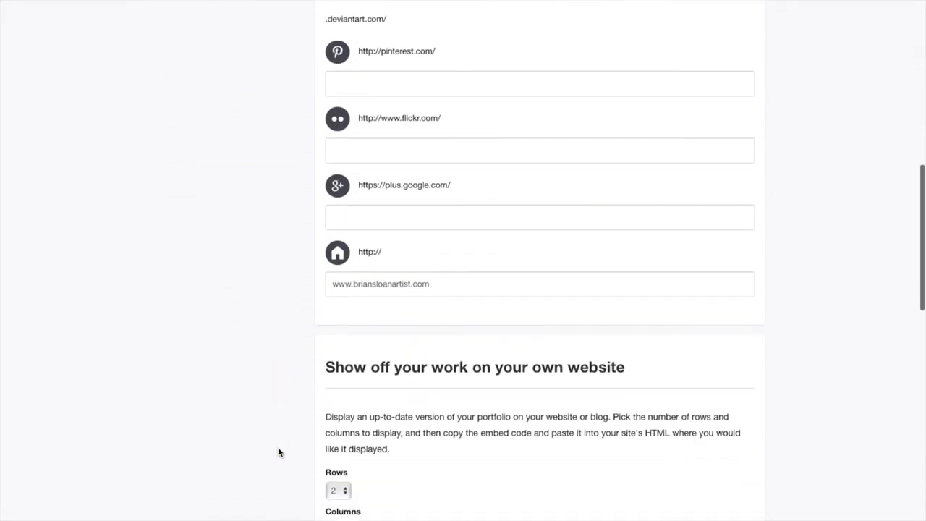
scroll(278, 452, "down", 10)
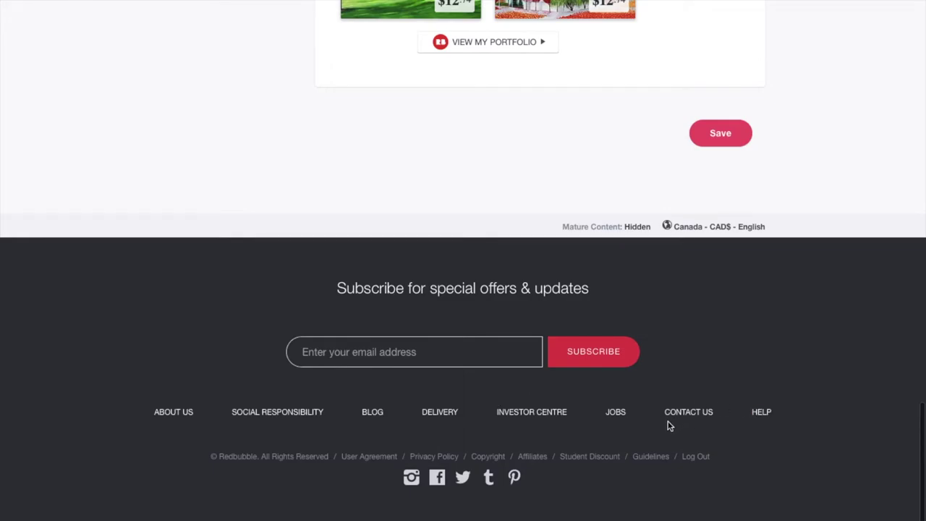
scroll(660, 427, "up", 10)
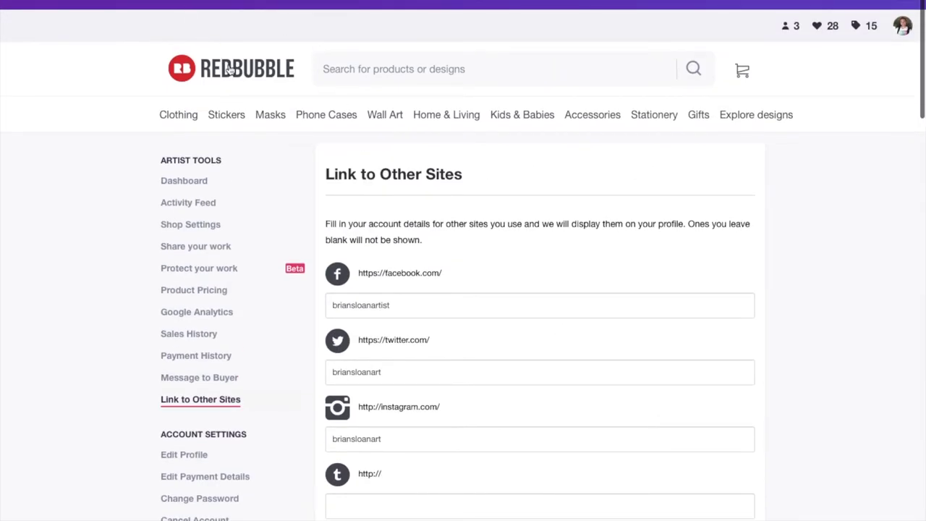
Step: Return to the Redbubble home page and scroll through its recently viewed designs and footer
left_click(232, 68)
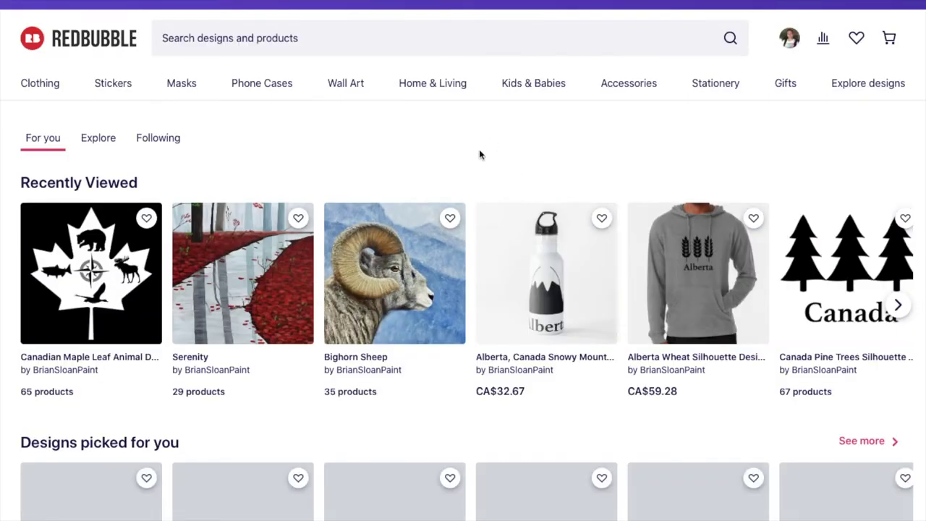
scroll(480, 155, "down", 10)
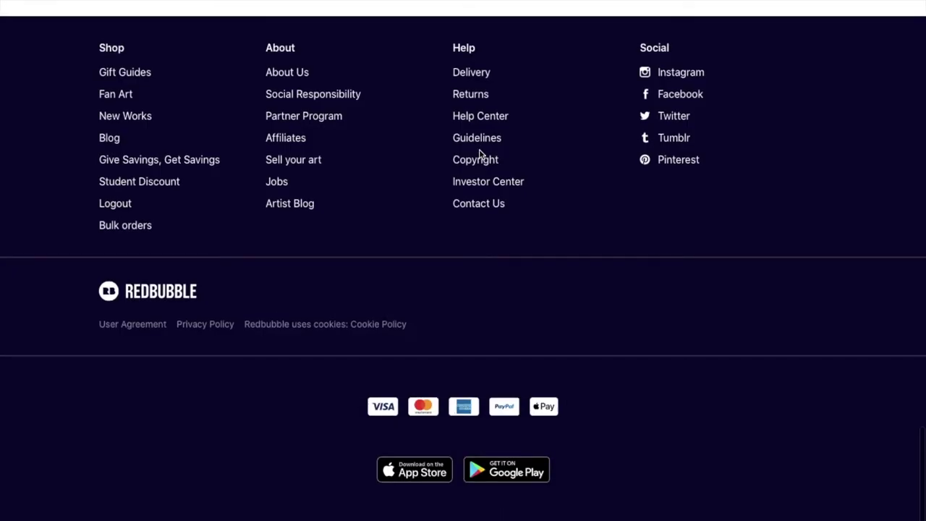
scroll(462, 253, "up", 2)
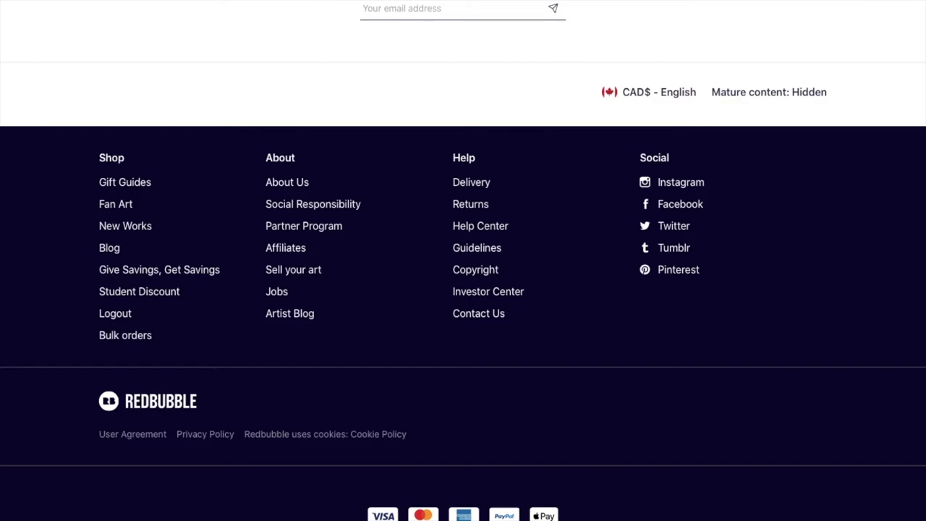
scroll(339, 291, "up", 1)
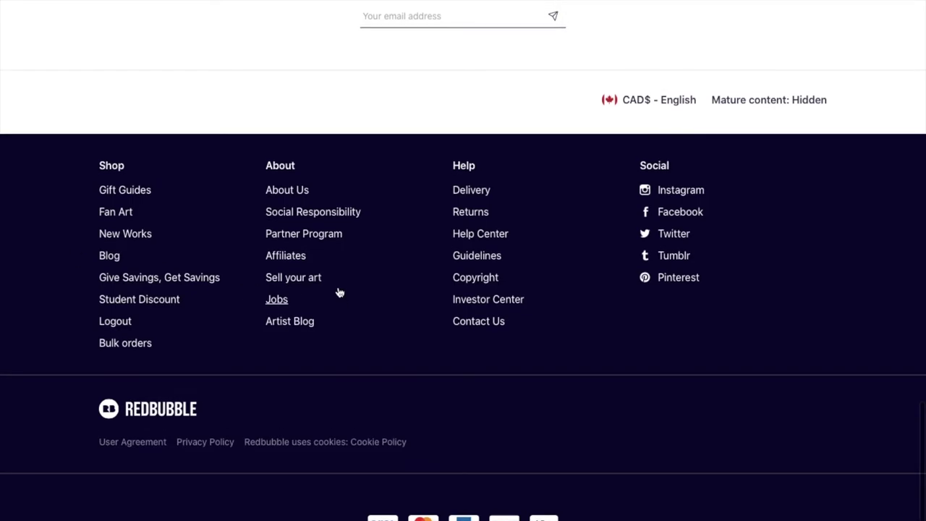
left_click(299, 265)
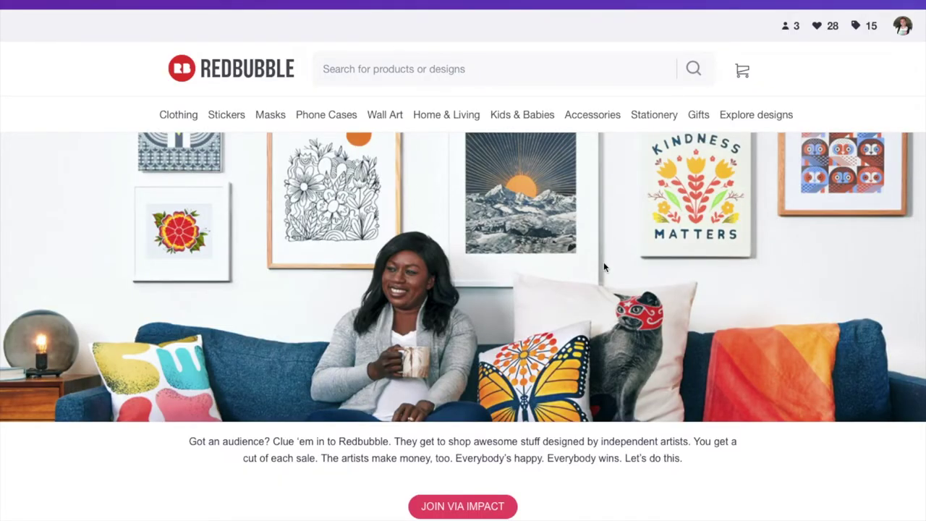
scroll(604, 262, "down", 1)
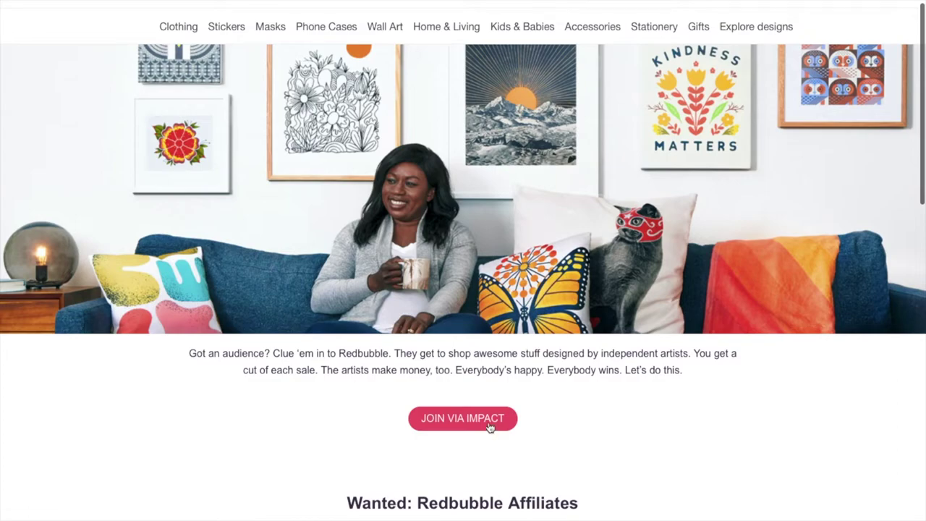
scroll(488, 427, "down", 2)
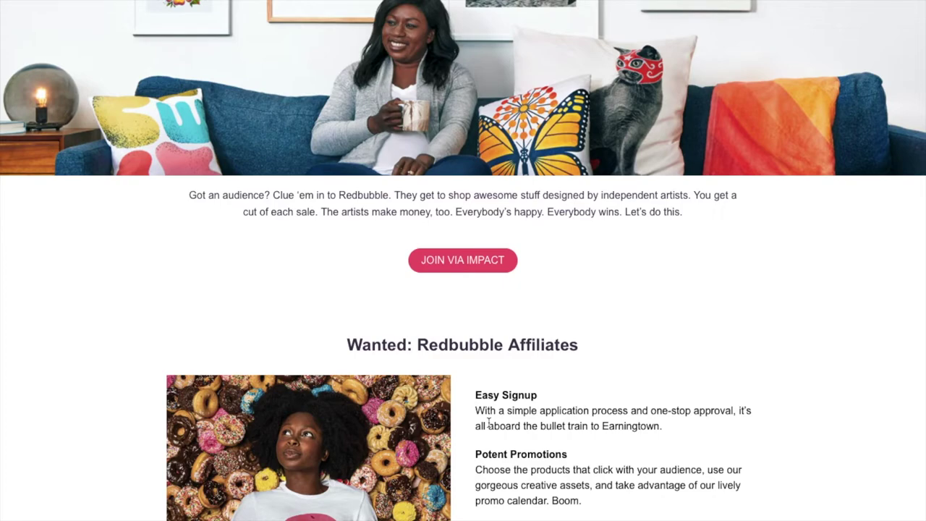
scroll(489, 424, "down", 2)
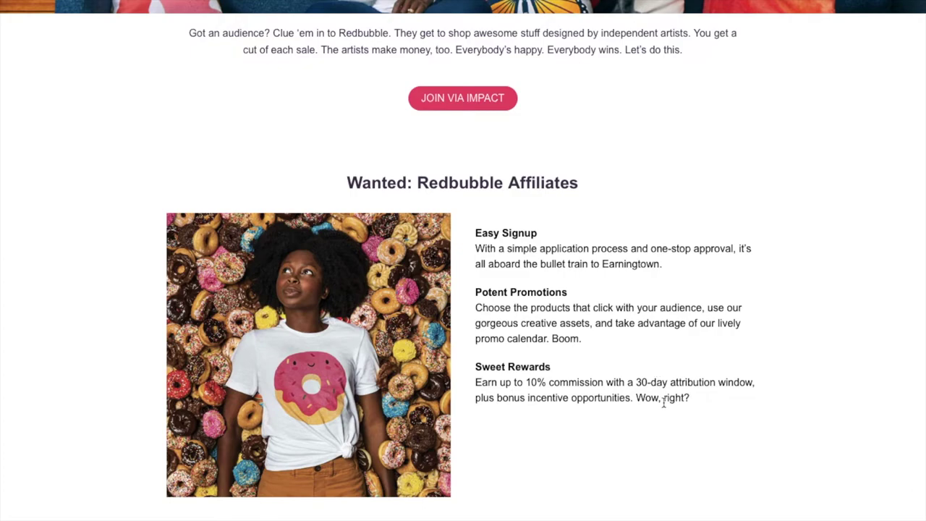
scroll(664, 403, "down", 1)
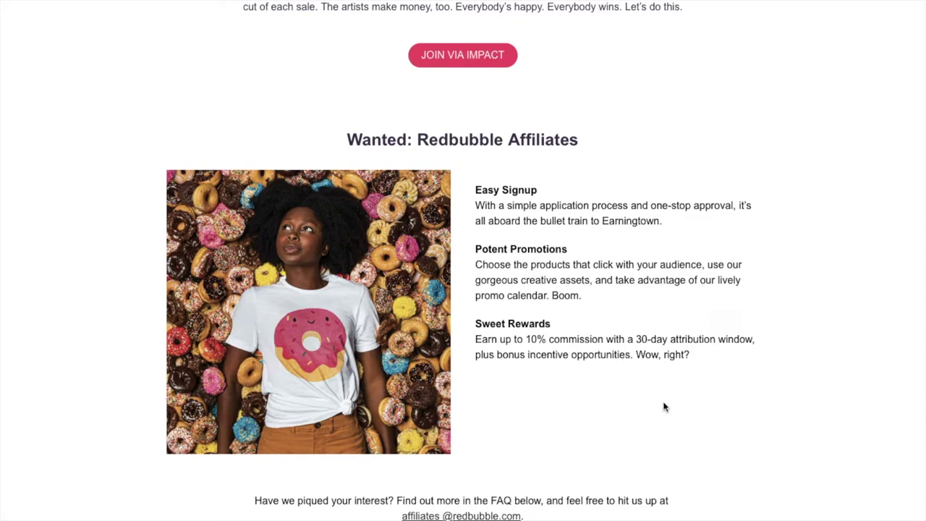
scroll(663, 407, "down", 2)
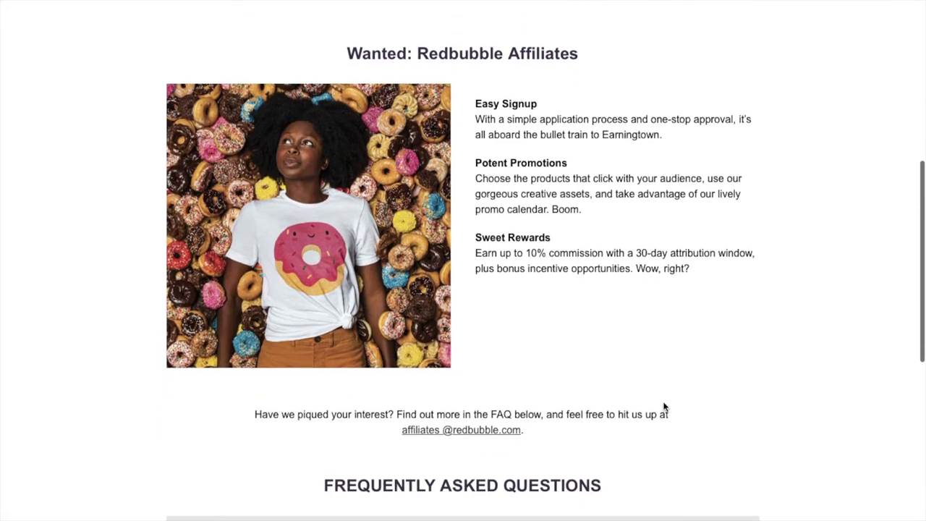
scroll(664, 407, "down", 2)
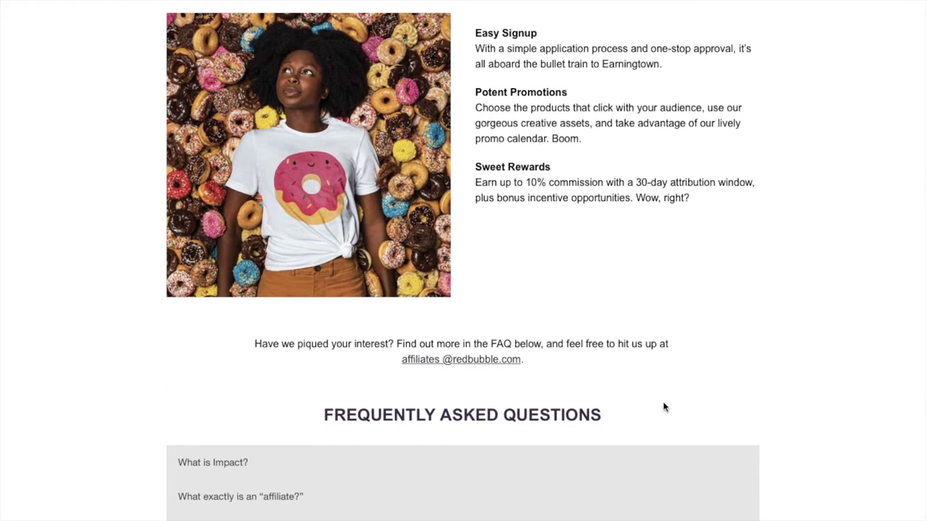
scroll(664, 406, "down", 1)
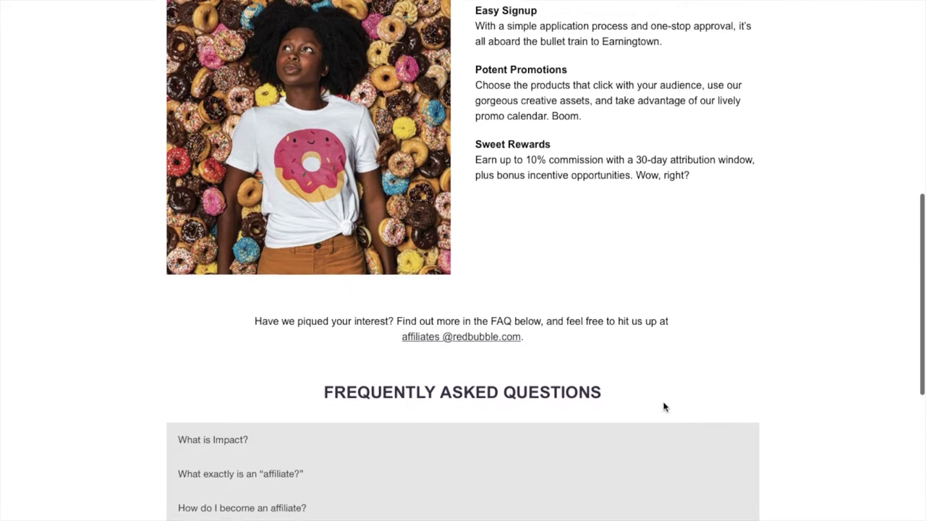
scroll(665, 408, "down", 1)
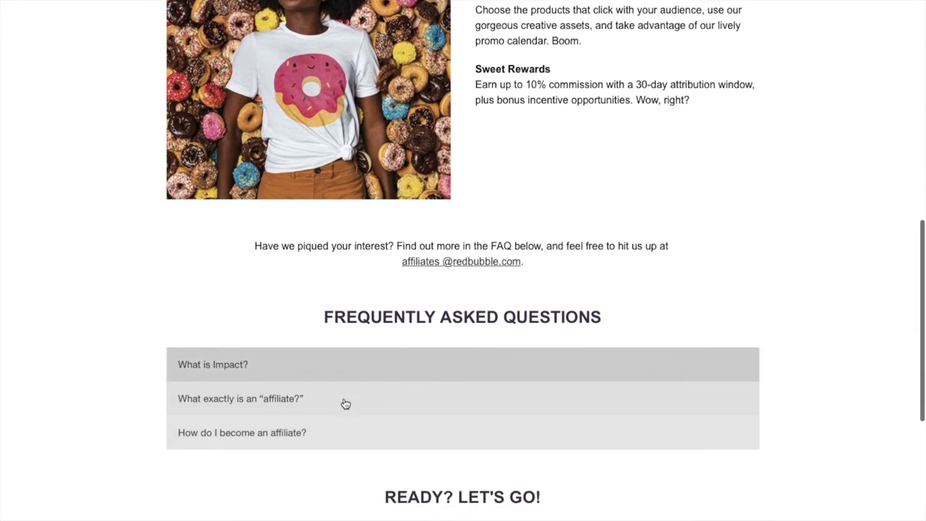
scroll(477, 358, "down", 3)
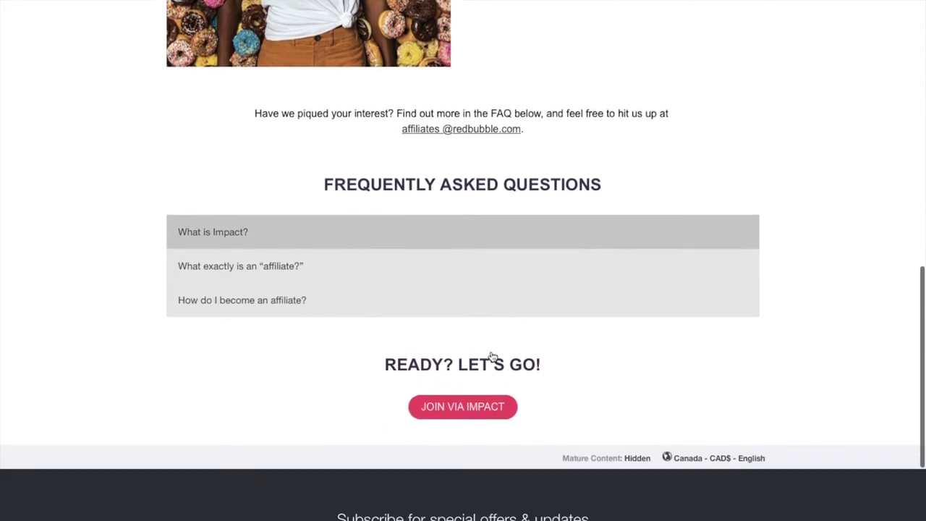
scroll(530, 391, "up", 1)
scroll(530, 391, "up", 1)
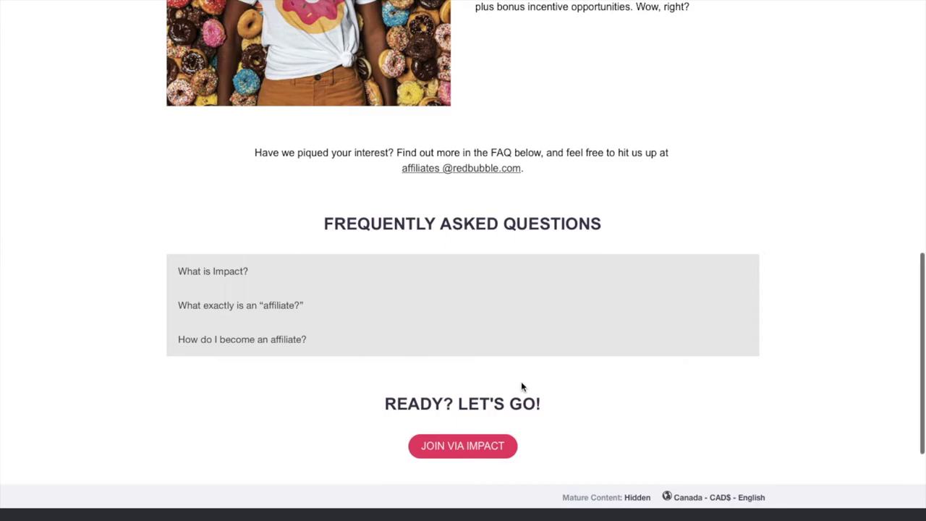
scroll(521, 381, "down", 5)
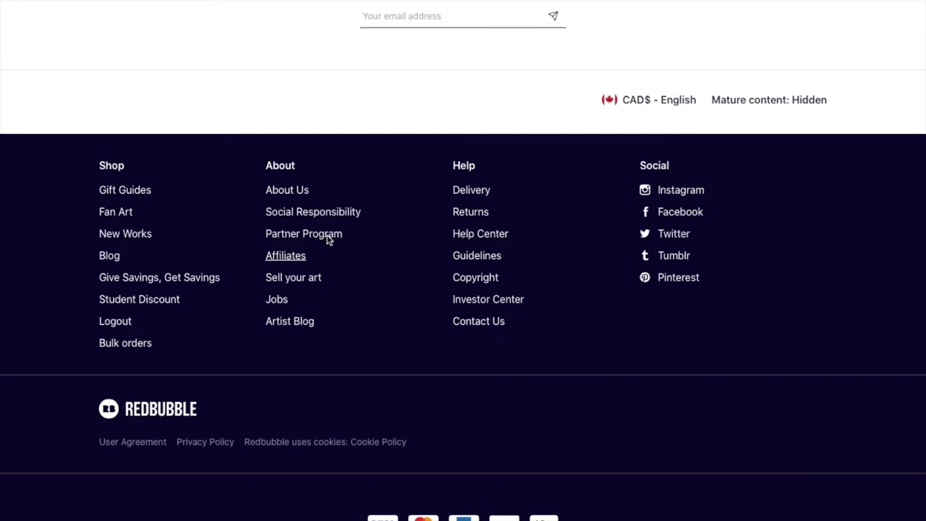
Step: Open the Partner Program page from the footer's About column
scroll(325, 240, "up", 10)
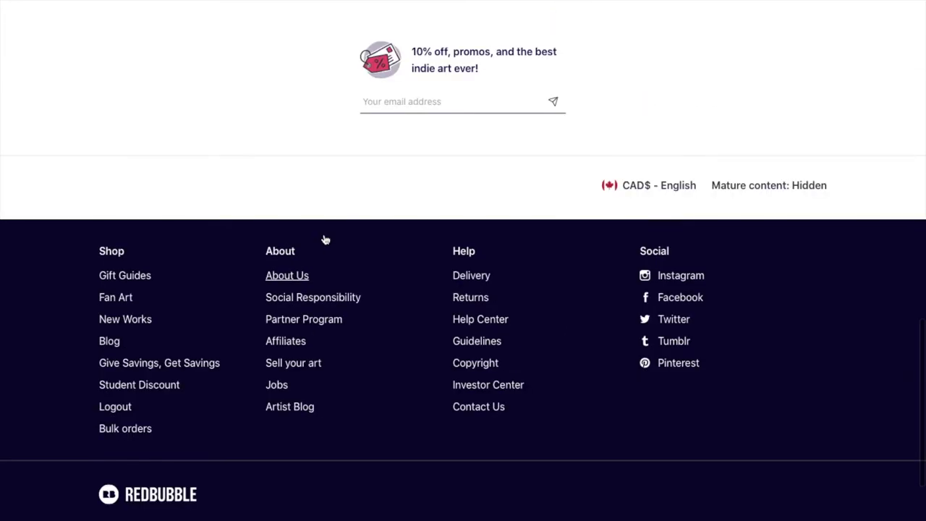
scroll(320, 287, "down", 5)
scroll(381, 374, "down", 8)
scroll(347, 244, "up", 2)
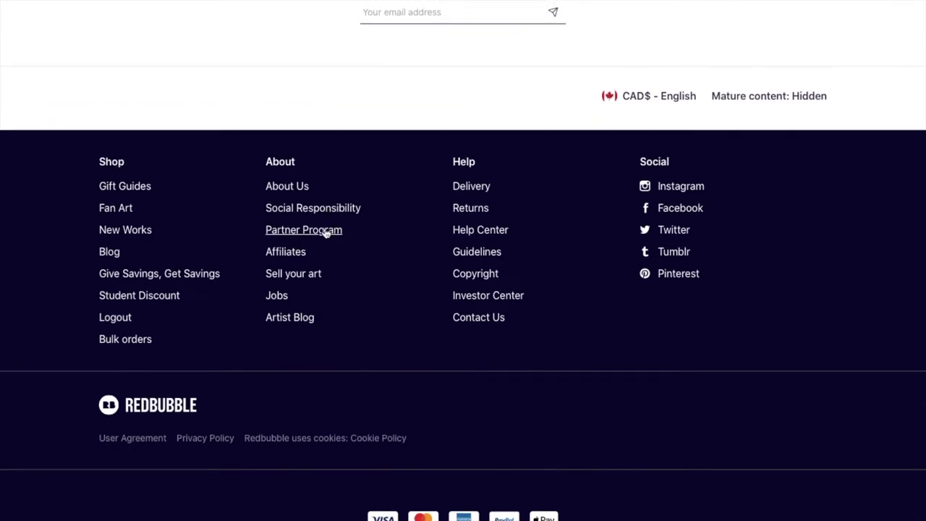
left_click(325, 230)
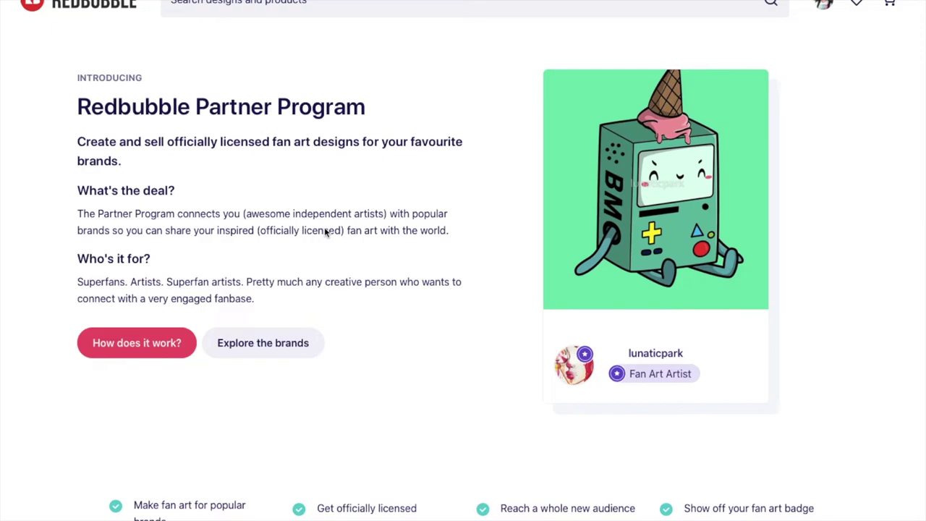
Step: Scroll through the Partner Program's licensed-brand cards and back toward the top
scroll(324, 229, "down", 3)
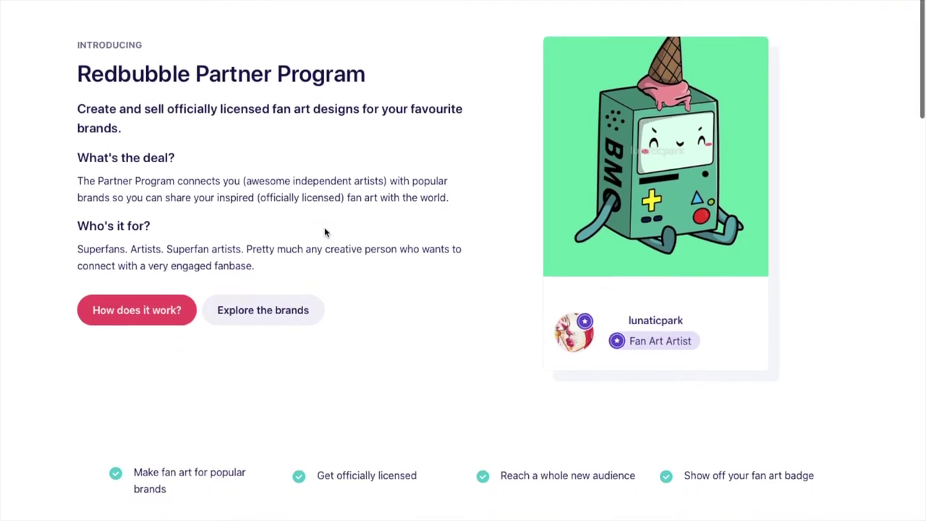
scroll(324, 232, "down", 1)
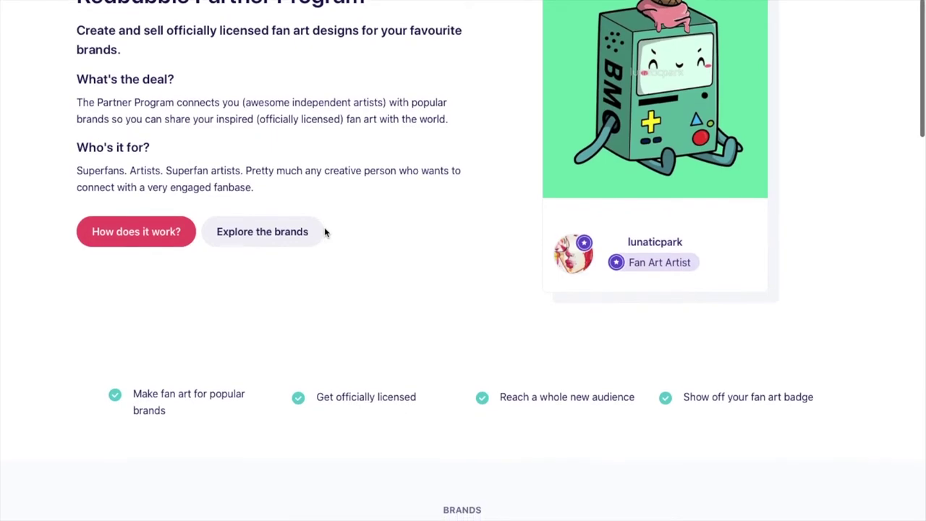
scroll(324, 232, "down", 1)
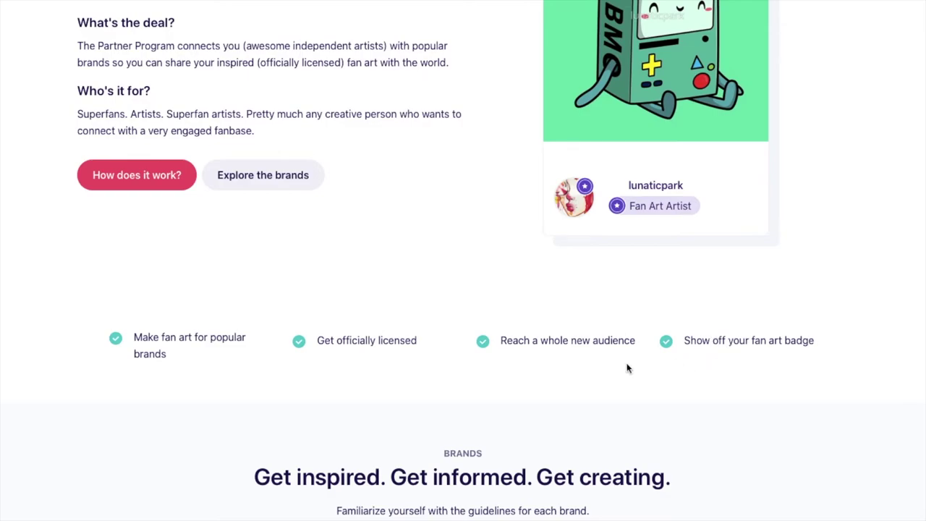
scroll(627, 368, "down", 1)
scroll(627, 369, "down", 5)
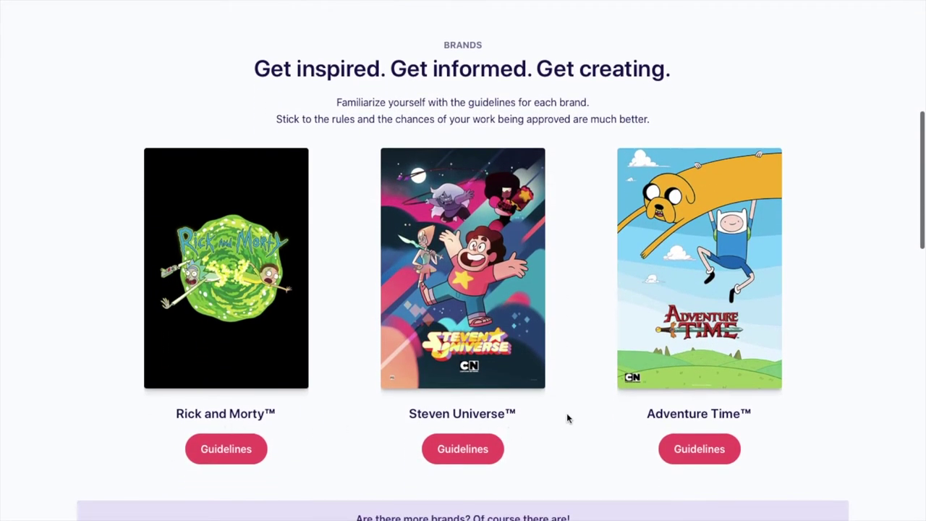
scroll(568, 418, "down", 1)
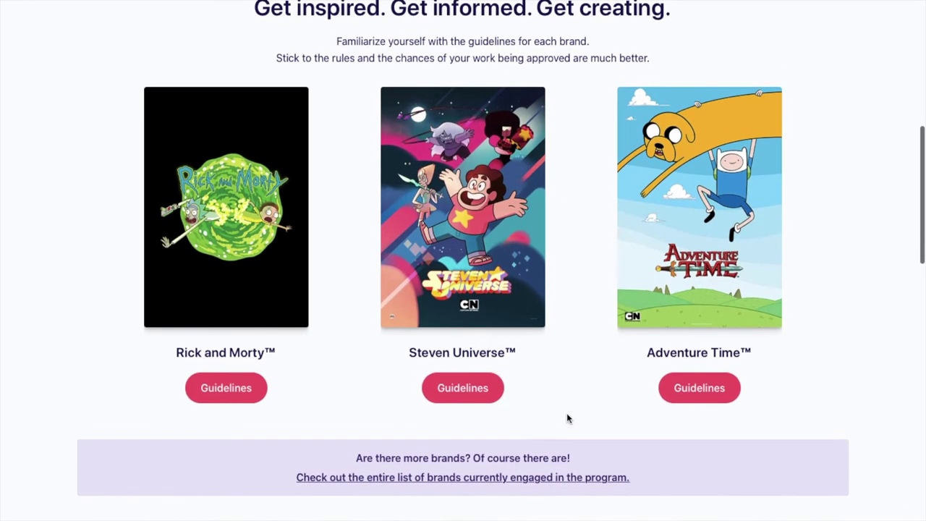
scroll(567, 418, "up", 8)
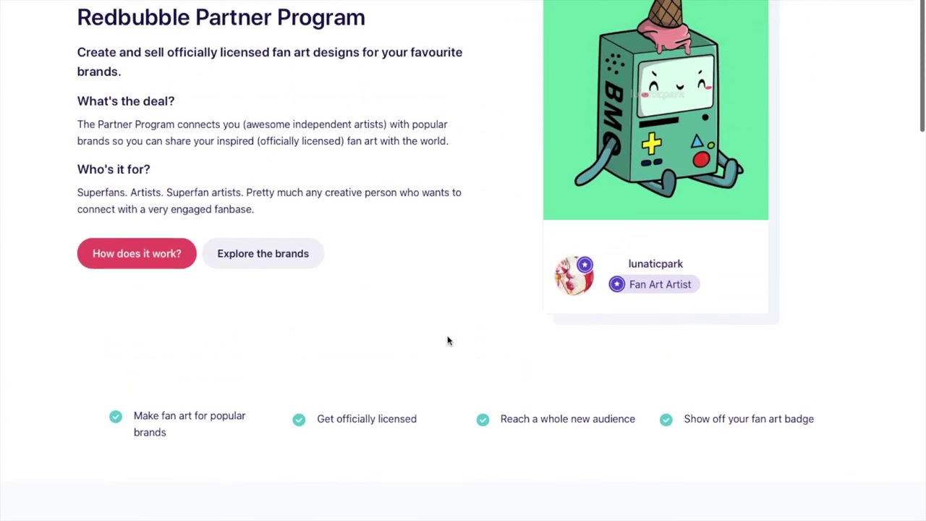
Step: Jump to the featured brands with Explore the brands and scroll the brand list
left_click(289, 266)
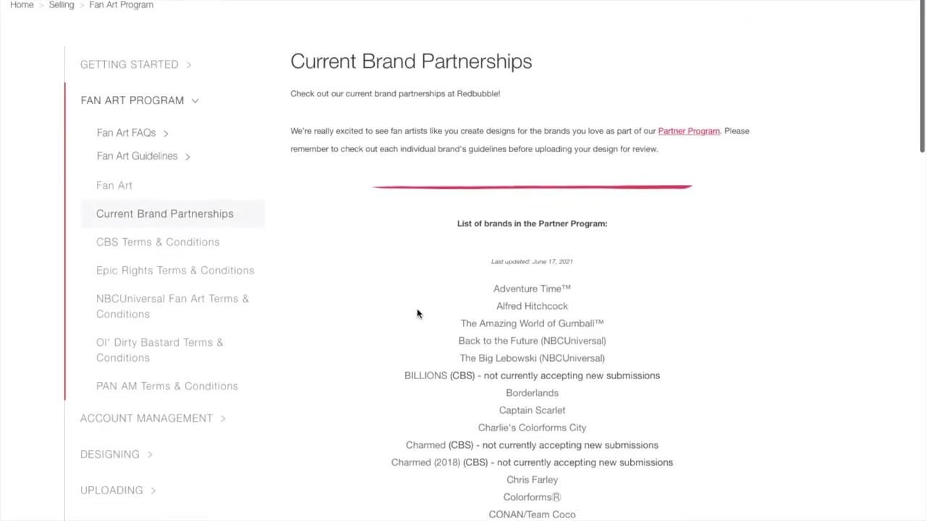
scroll(418, 314, "down", 4)
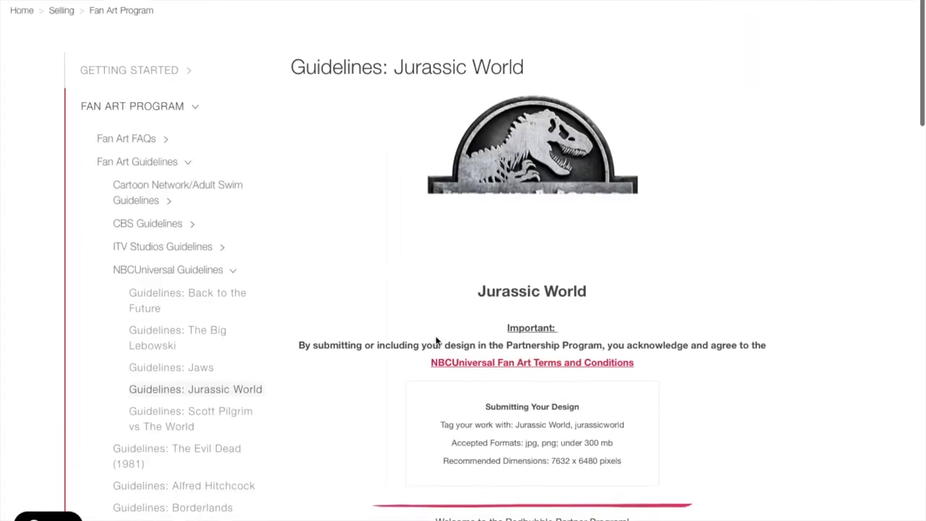
Step: Read the Jurassic World guidelines: tags, jpg/png formats and 7632 x 6480 dimensions
scroll(434, 341, "down", 3)
scroll(436, 340, "down", 5)
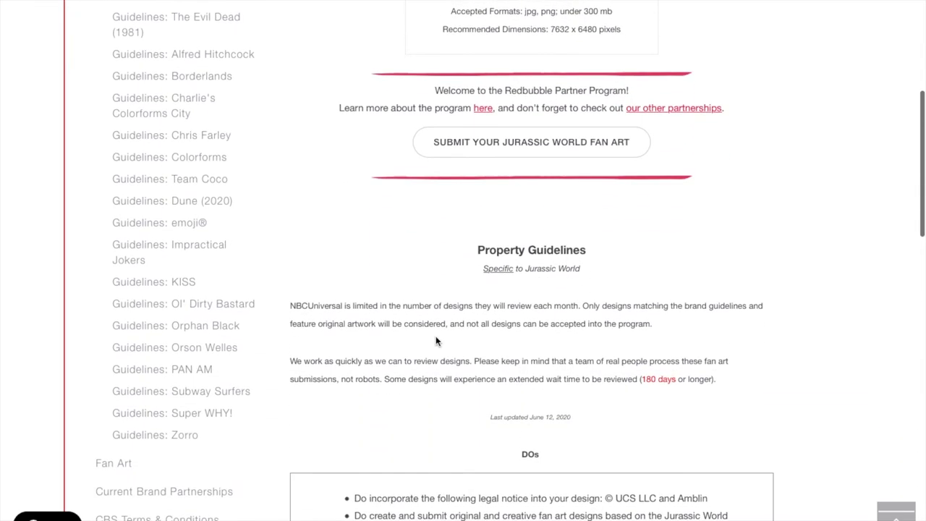
scroll(555, 259, "down", 11)
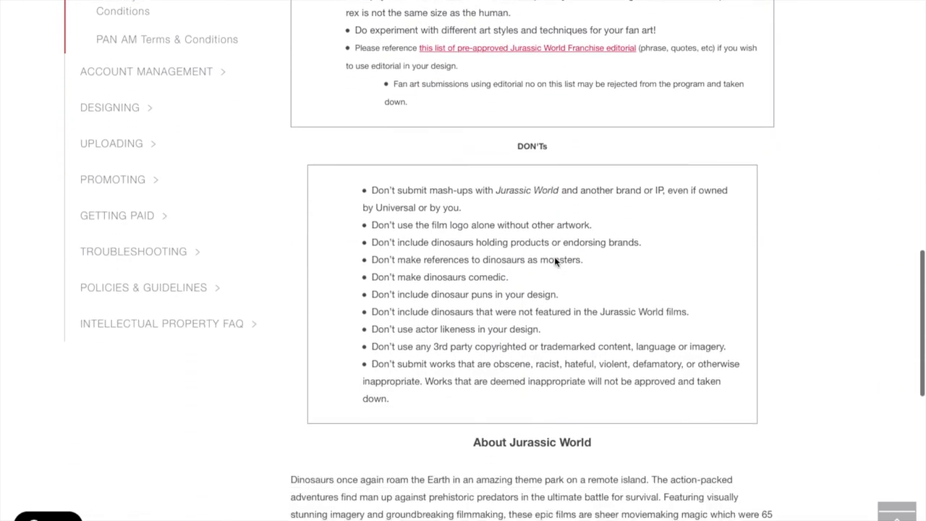
scroll(555, 261, "down", 2)
scroll(555, 258, "up", 13)
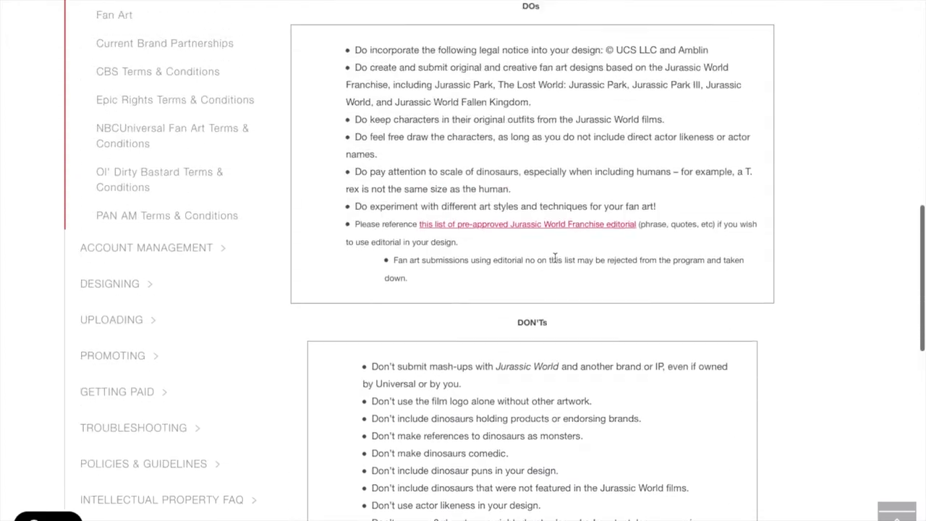
scroll(555, 260, "up", 1)
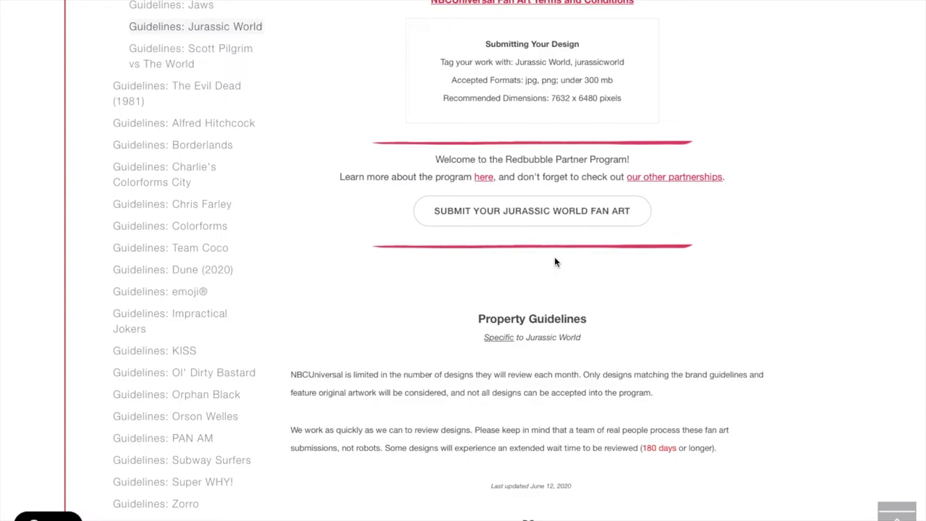
Step: Review the Current Brand Partnerships list, then return to the Redbubble home page
scroll(555, 258, "down", 4)
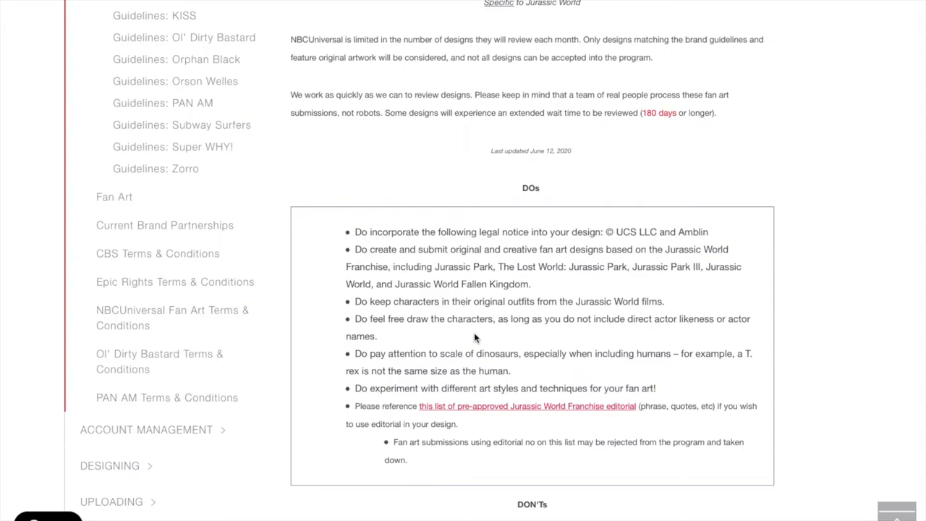
scroll(526, 354, "down", 5)
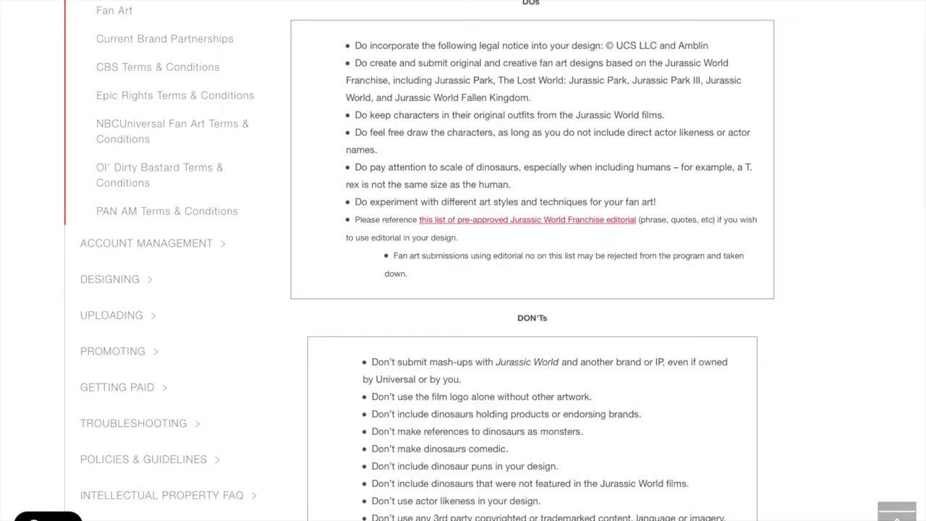
scroll(333, 423, "up", 15)
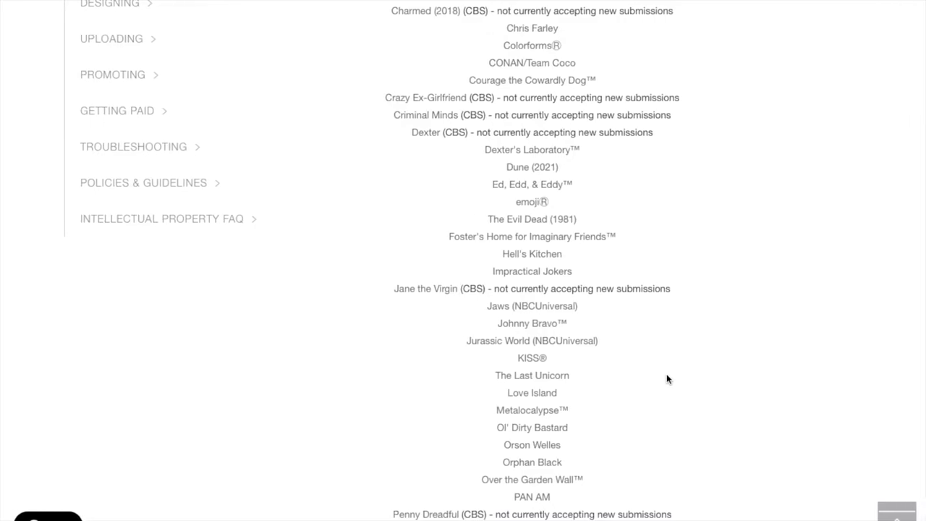
scroll(667, 373, "up", 10)
scroll(651, 367, "down", 1)
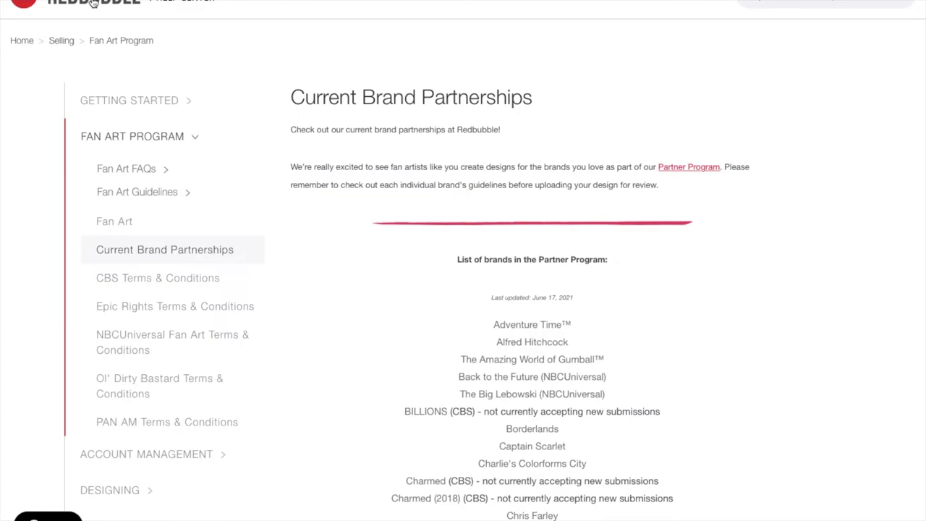
left_click(93, 2)
Step: Scroll to the home page footer and open the Redbubble Artist Blog
scroll(395, 175, "down", 15)
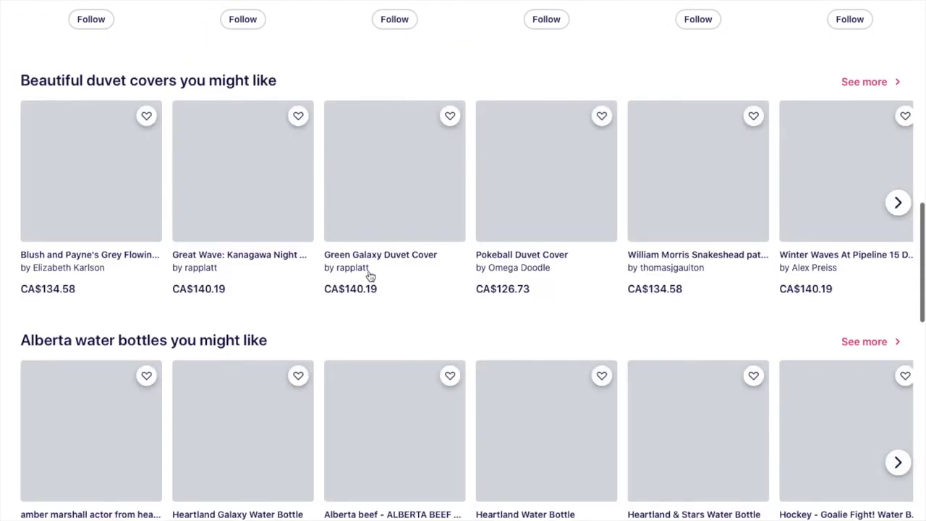
scroll(370, 275, "down", 10)
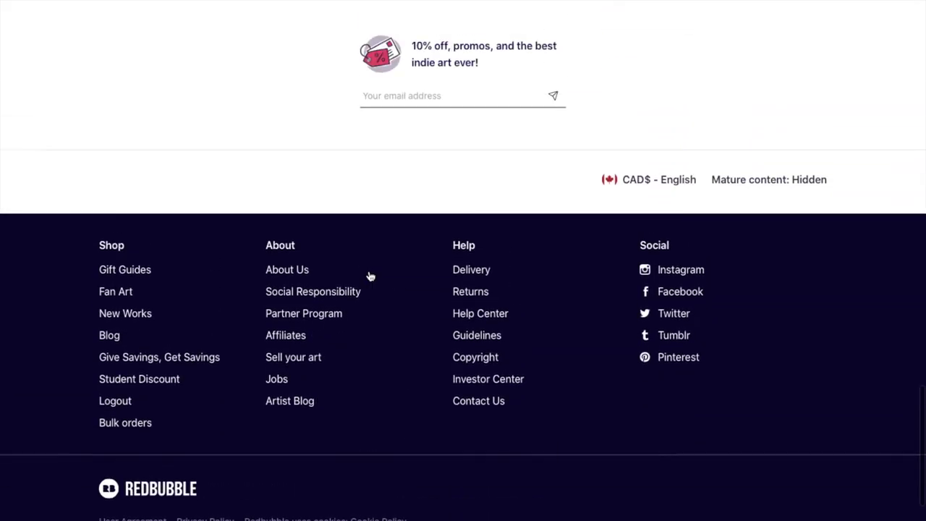
scroll(370, 275, "down", 1)
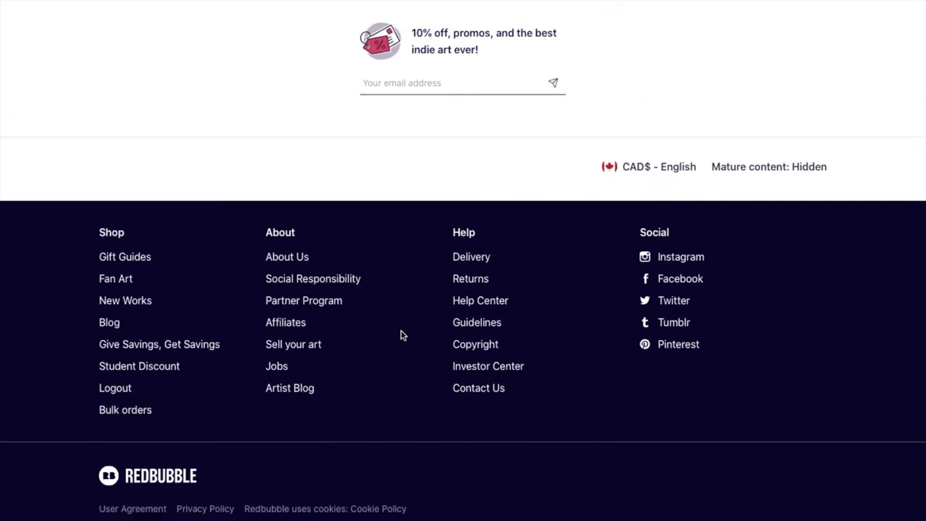
left_click(306, 391)
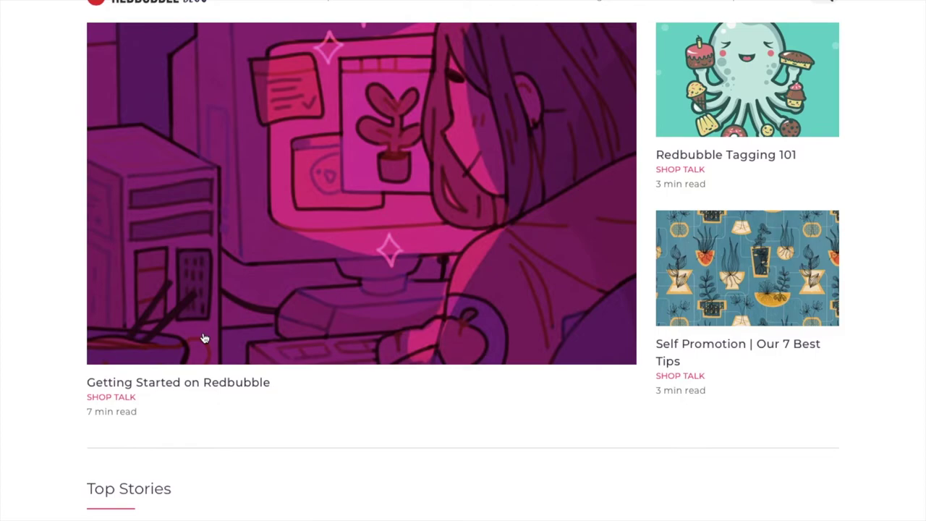
Step: Browse the blog's Most Recent posts, then swipe back to the home page
scroll(204, 338, "down", 6)
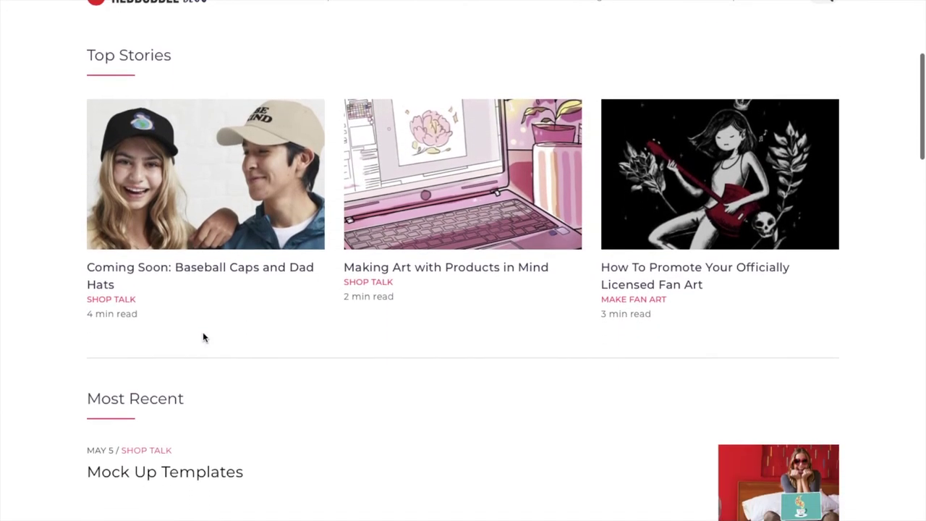
scroll(204, 338, "down", 5)
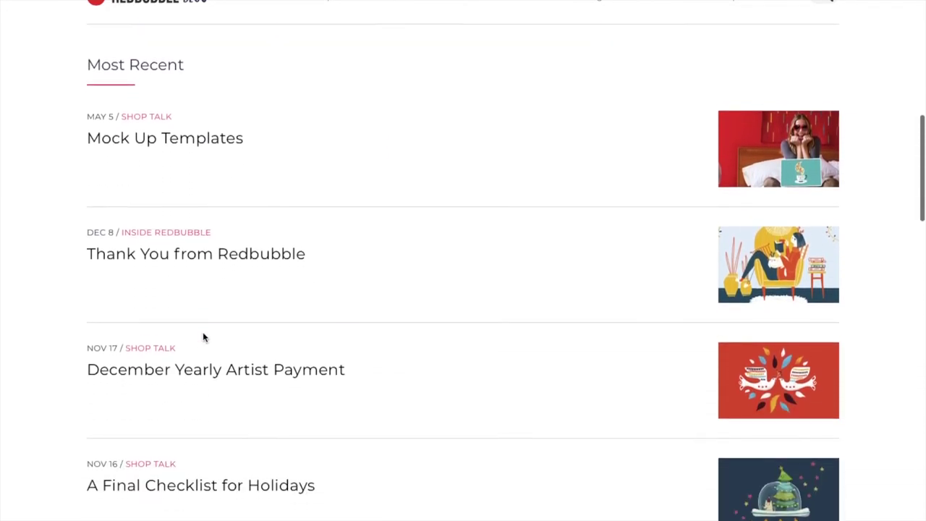
scroll(204, 338, "down", 3)
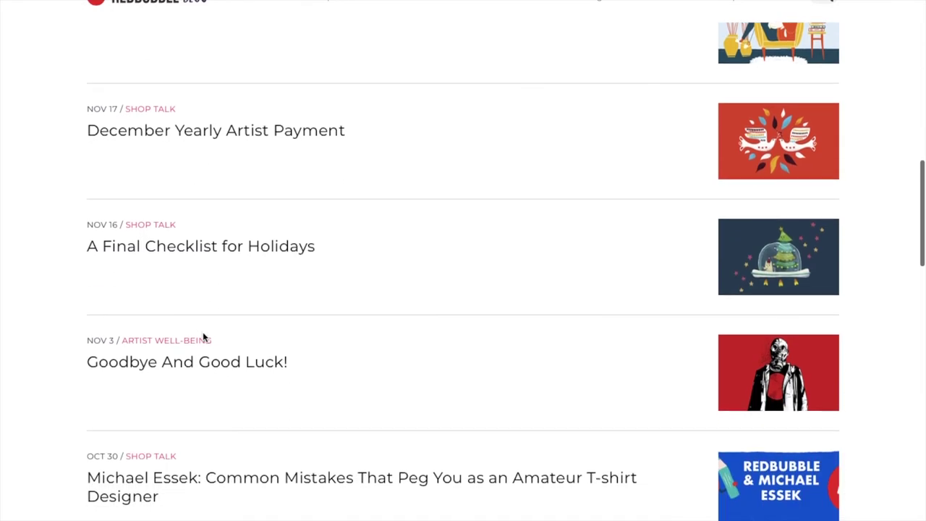
scroll(203, 336, "down", 1)
scroll(203, 335, "up", 15)
scroll(350, 426, "down", 1)
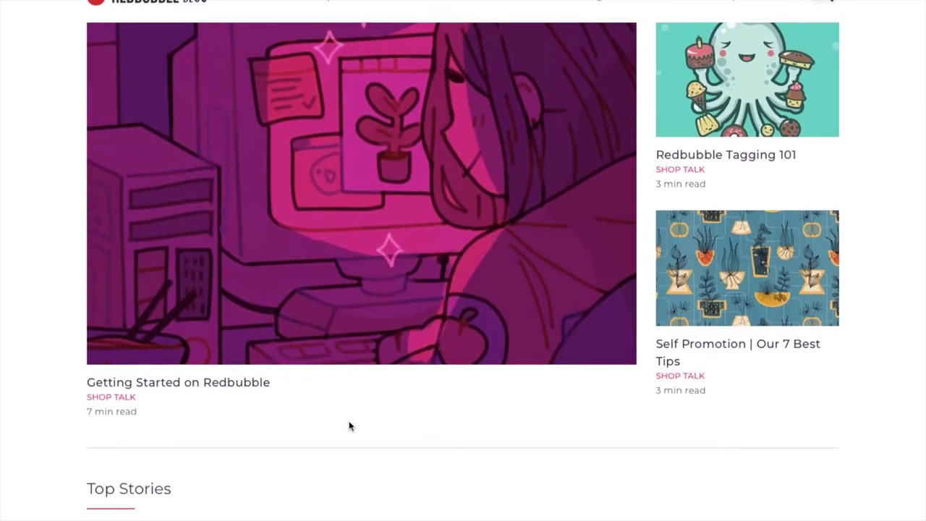
scroll(350, 427, "left", 5)
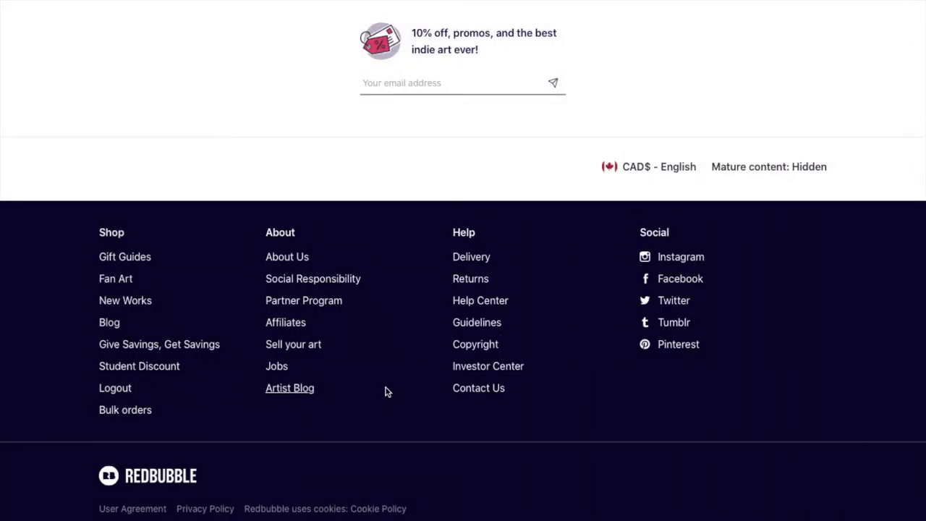
scroll(384, 380, "up", 10)
scroll(364, 379, "down", 10)
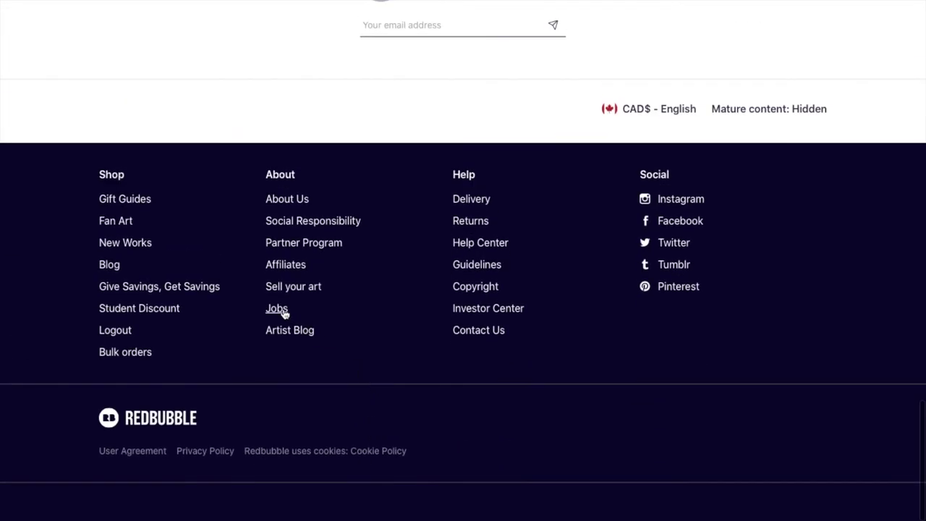
left_click(279, 308)
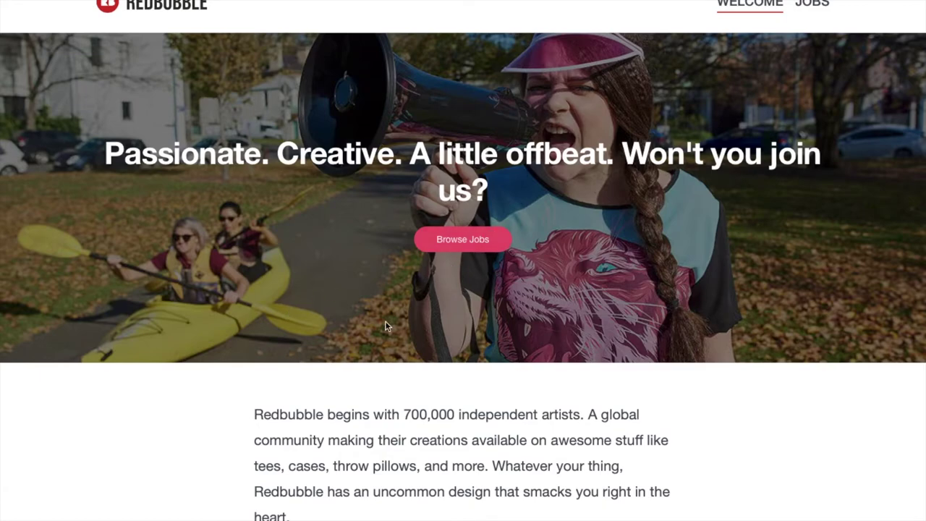
scroll(384, 325, "down", 10)
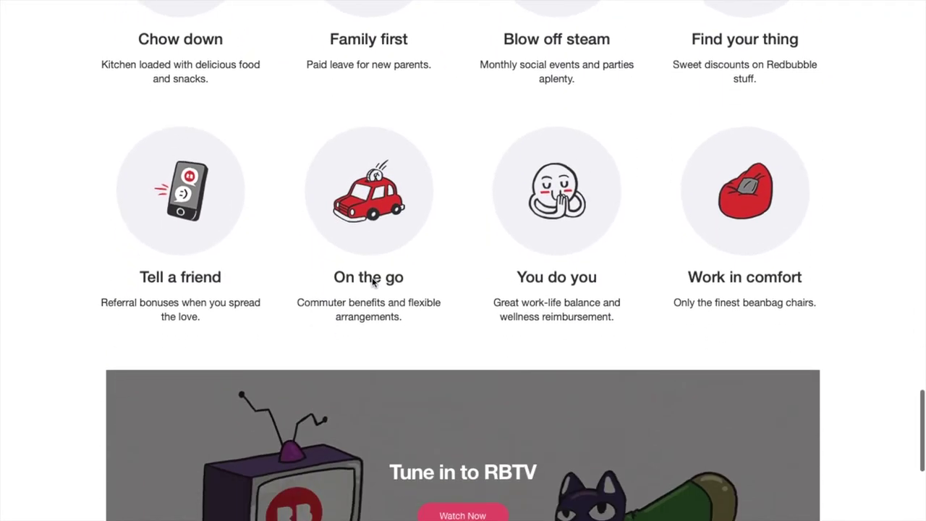
scroll(373, 282, "down", 6)
scroll(372, 283, "up", 20)
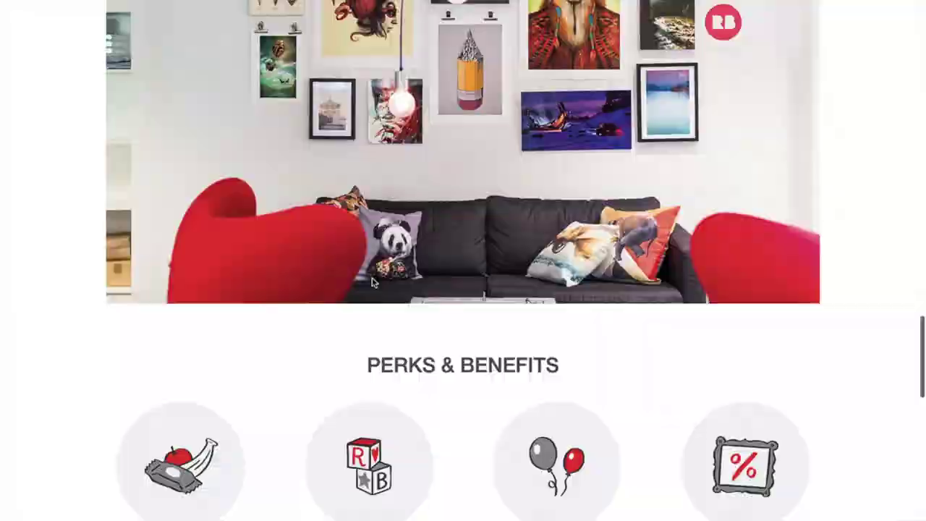
scroll(459, 317, "down", 1)
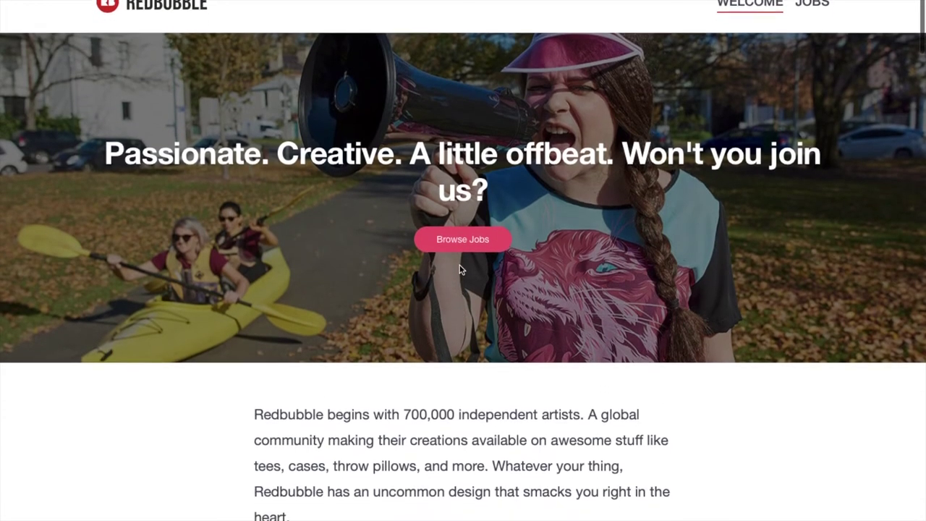
left_click(462, 240)
scroll(525, 314, "down", 5)
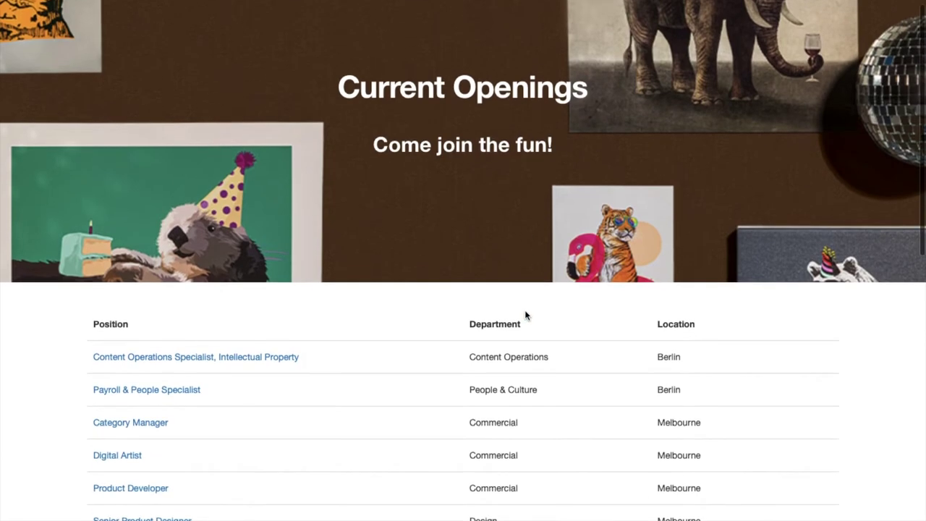
scroll(224, 460, "down", 2)
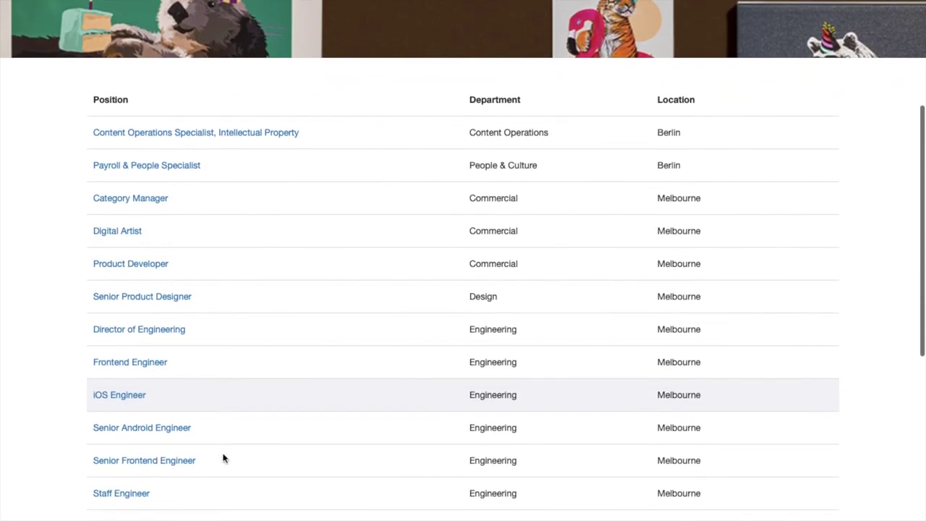
scroll(224, 460, "down", 3)
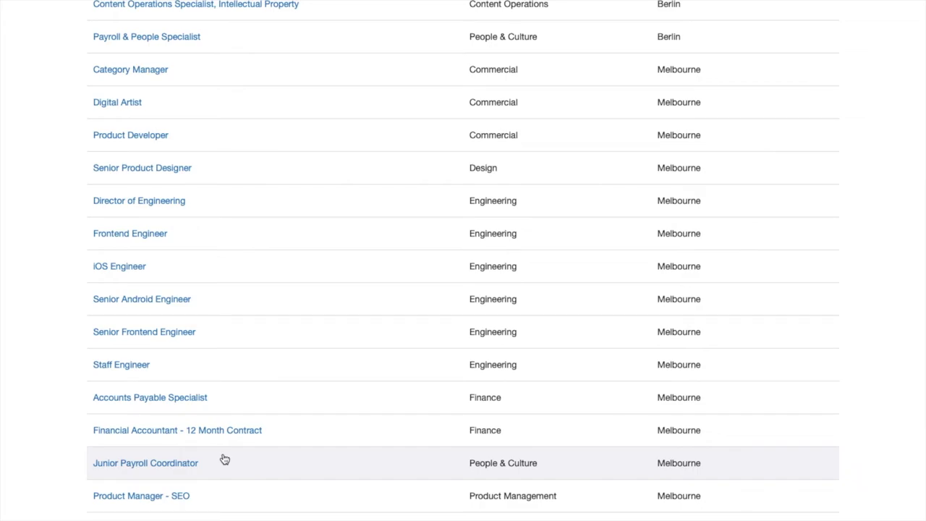
scroll(224, 460, "up", 6)
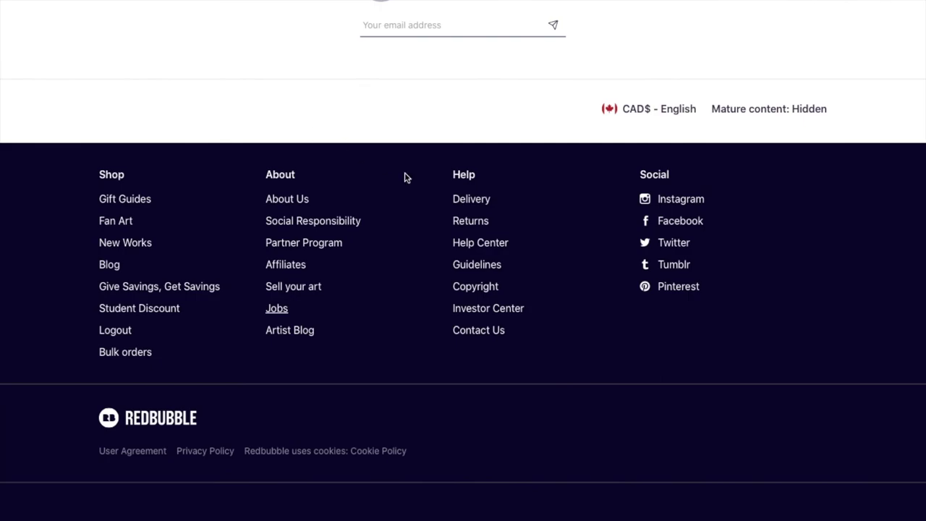
scroll(504, 253, "up", 1)
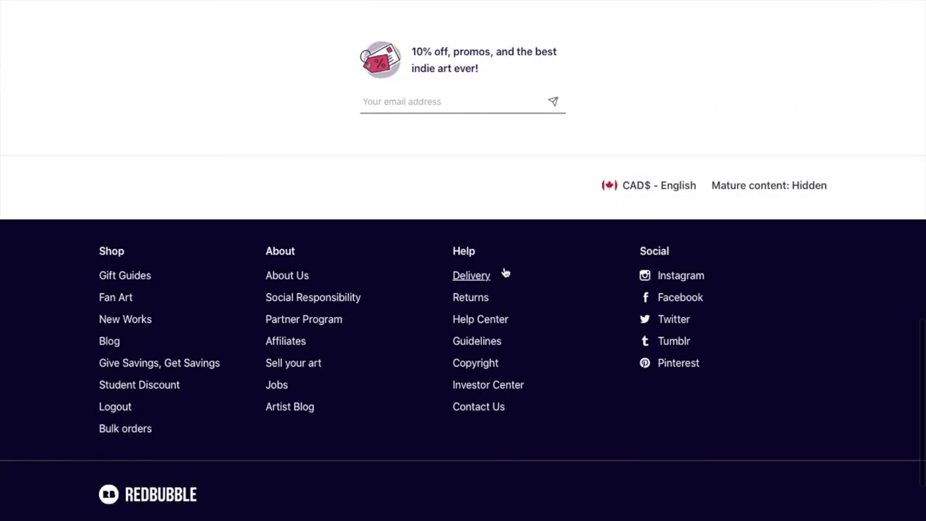
scroll(505, 272, "down", 5)
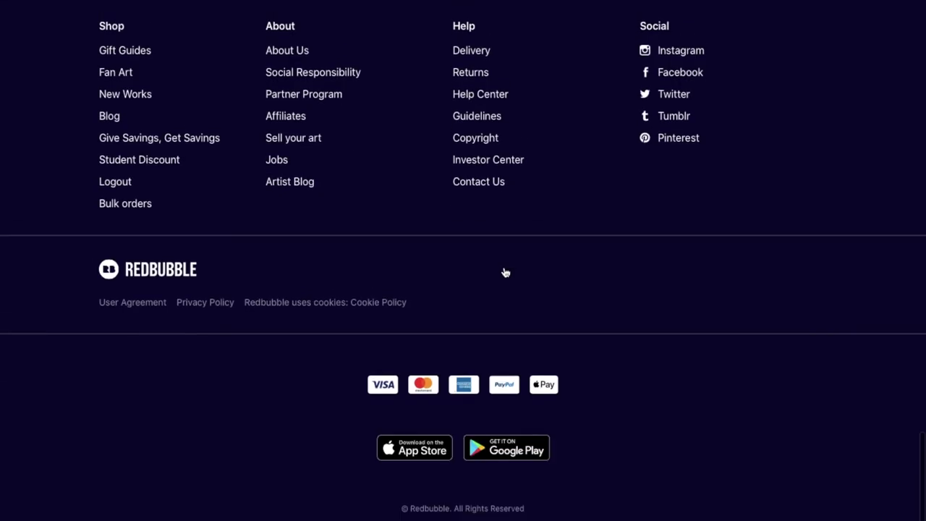
scroll(505, 272, "up", 2)
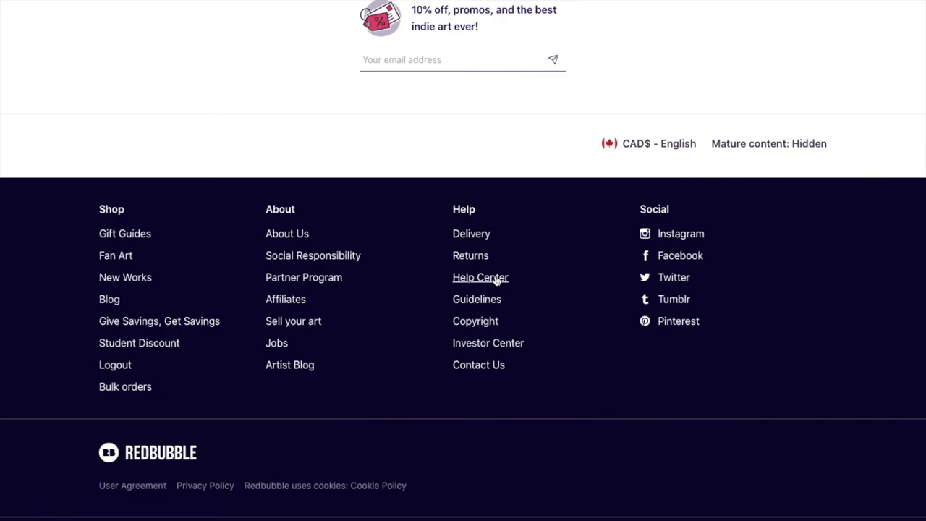
left_click(497, 280)
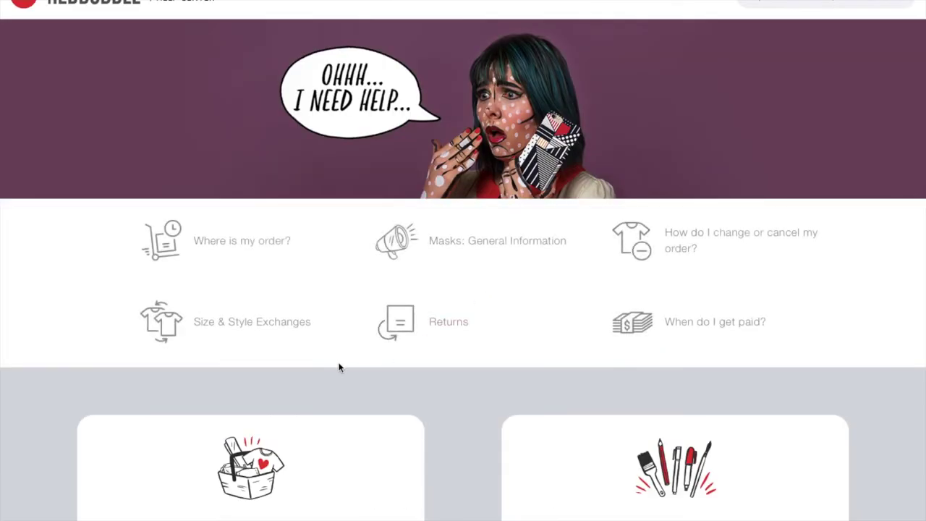
scroll(492, 417, "down", 2)
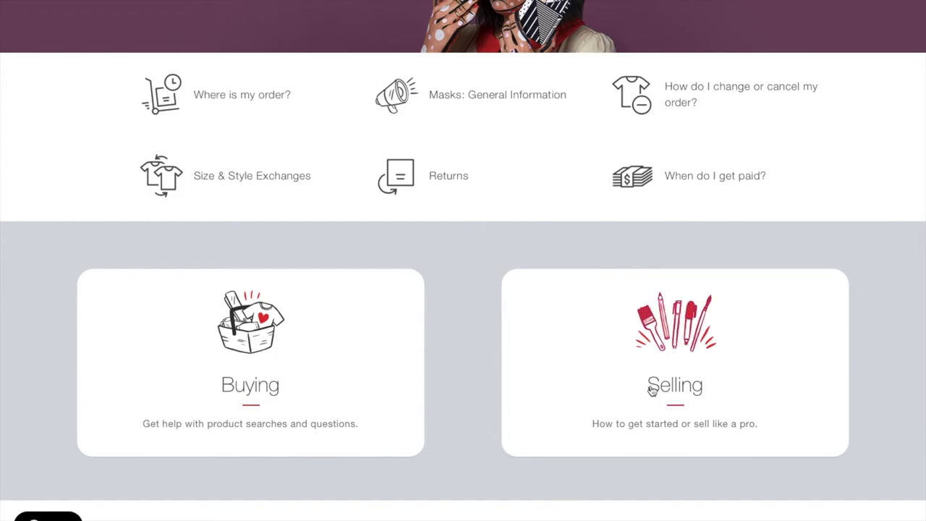
left_click(653, 391)
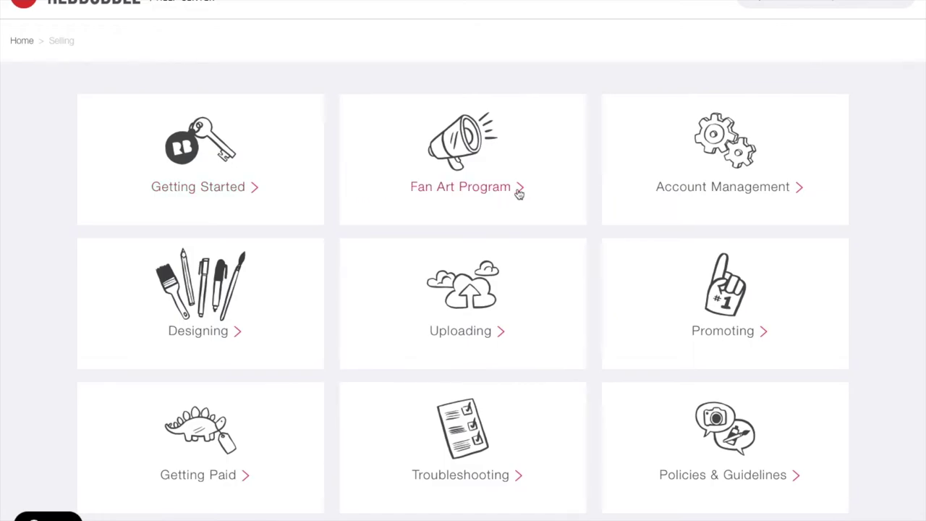
scroll(325, 389, "down", 1)
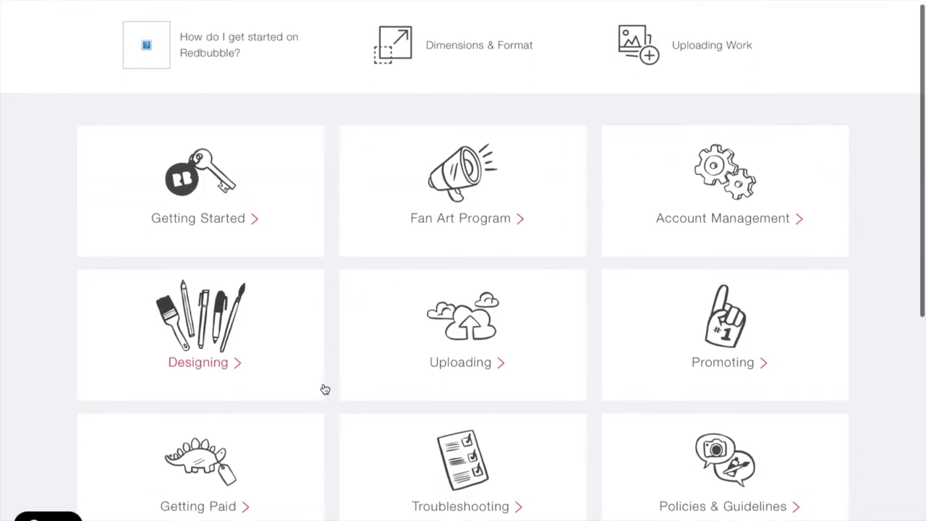
scroll(345, 407, "down", 2)
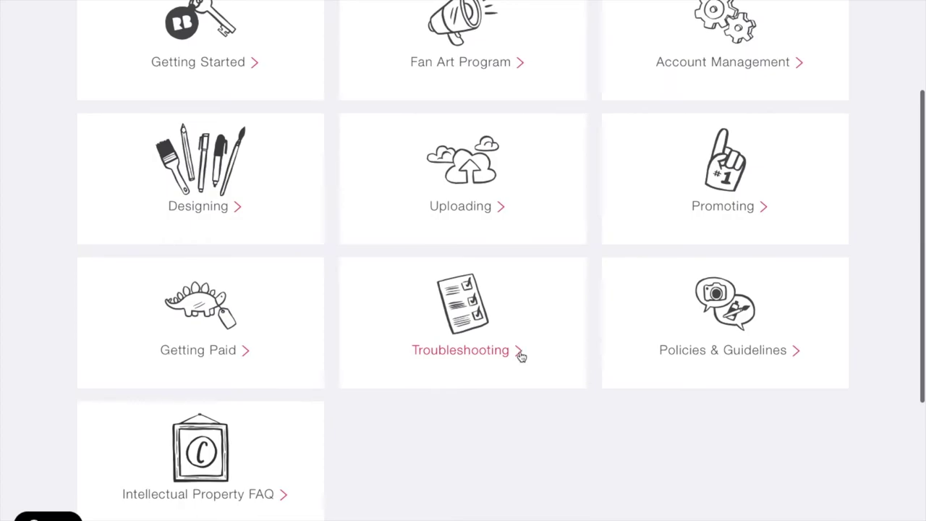
scroll(362, 402, "down", 1)
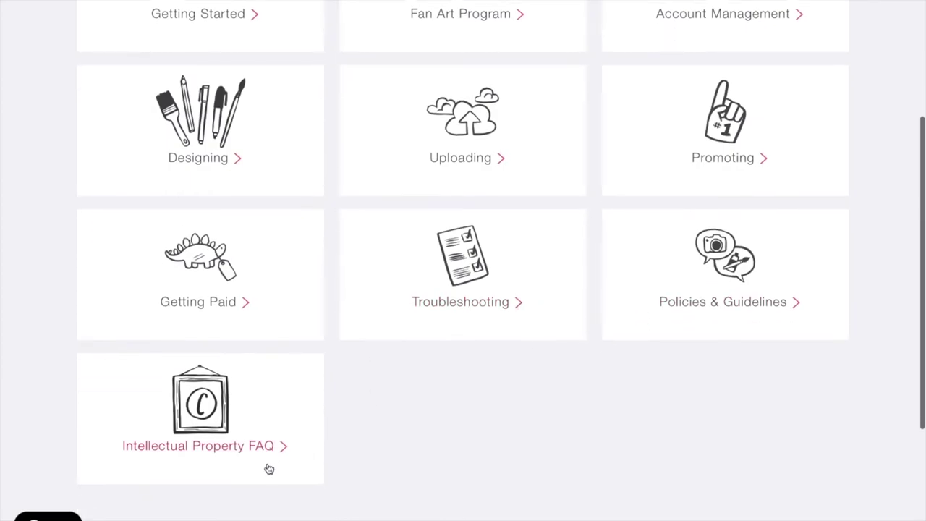
scroll(411, 431, "down", 2)
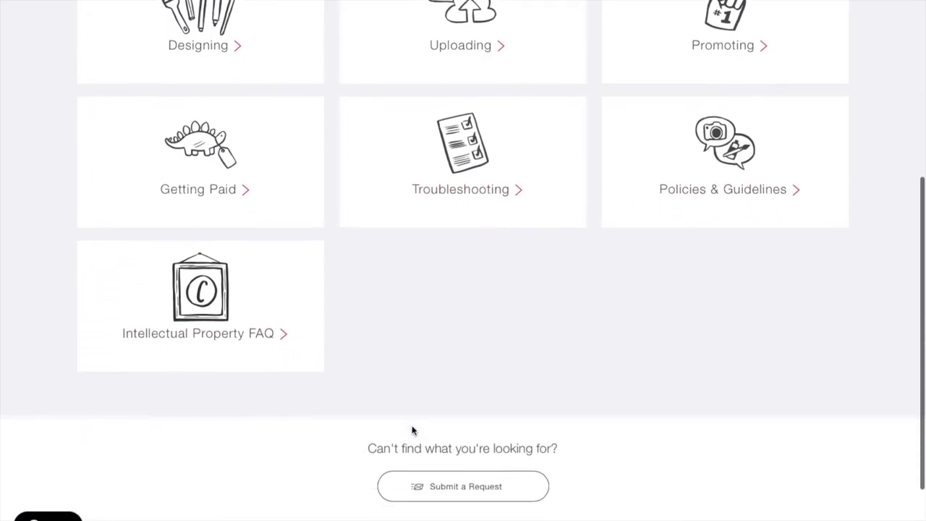
scroll(411, 431, "up", 4)
scroll(413, 431, "up", 1)
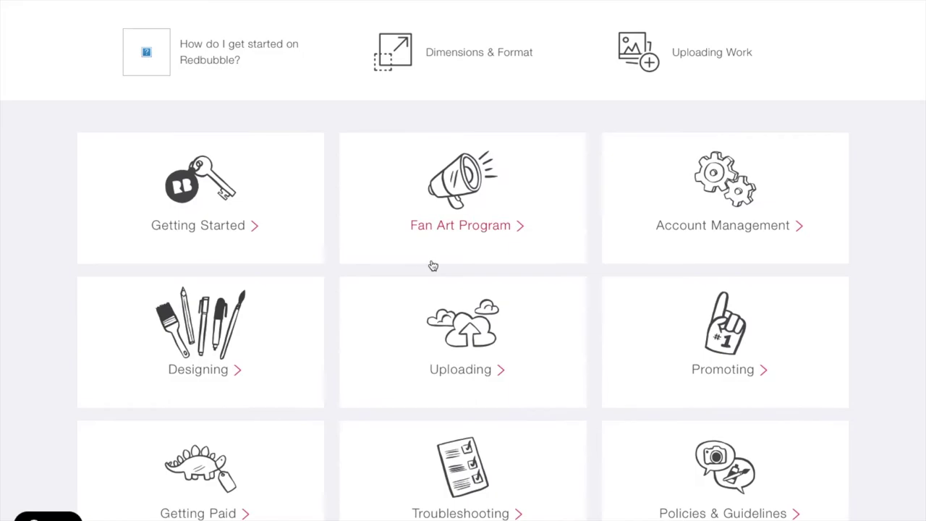
scroll(322, 354, "down", 1)
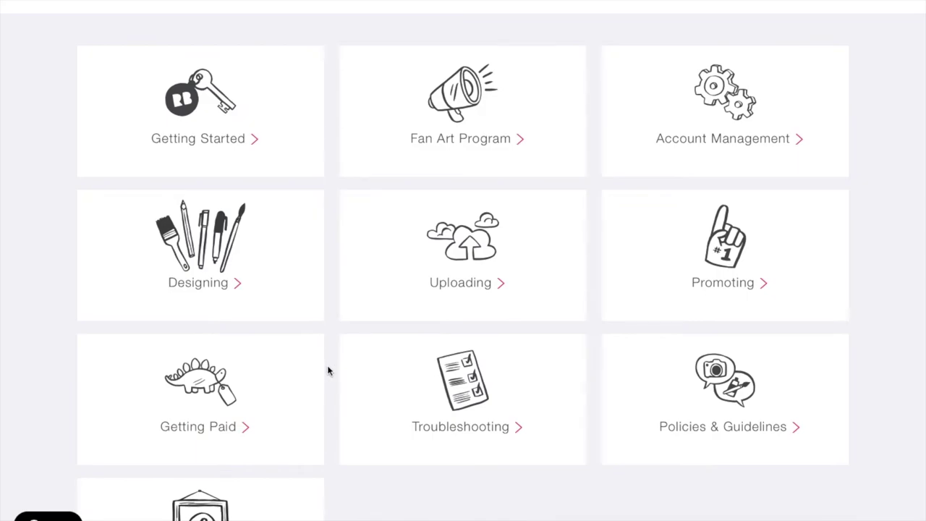
scroll(327, 369, "down", 1)
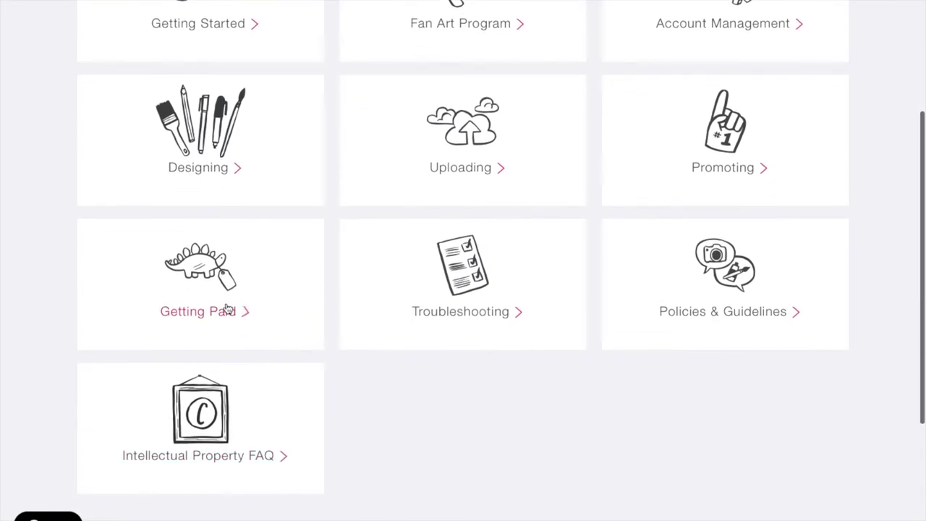
left_click(227, 311)
scroll(311, 318, "down", 2)
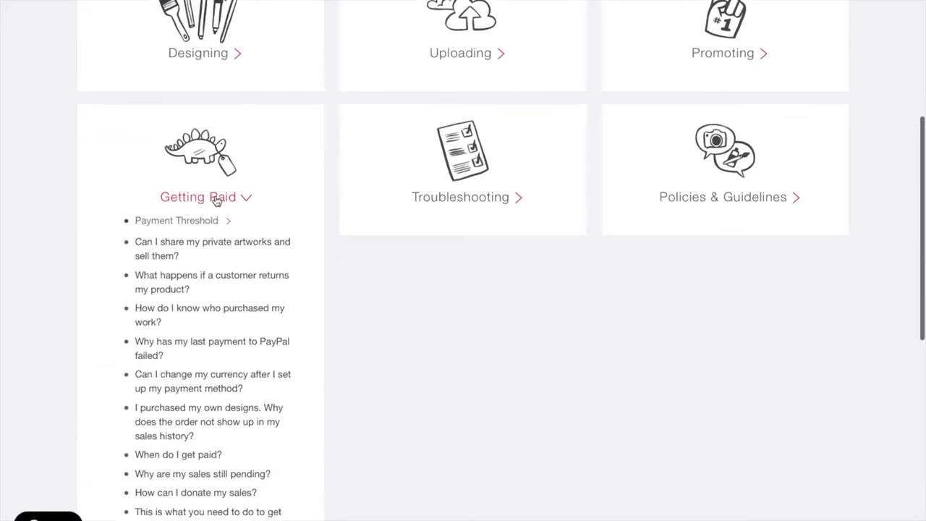
scroll(215, 200, "down", 1)
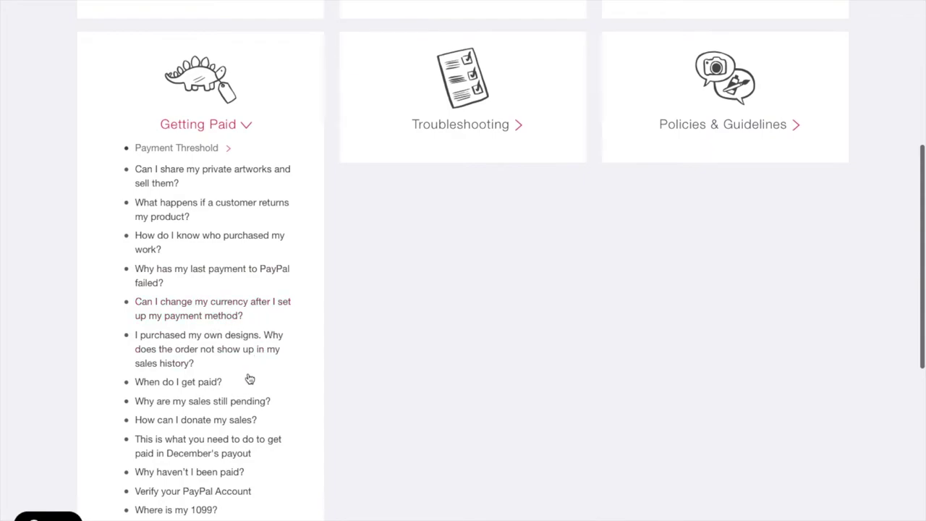
scroll(246, 380, "down", 1)
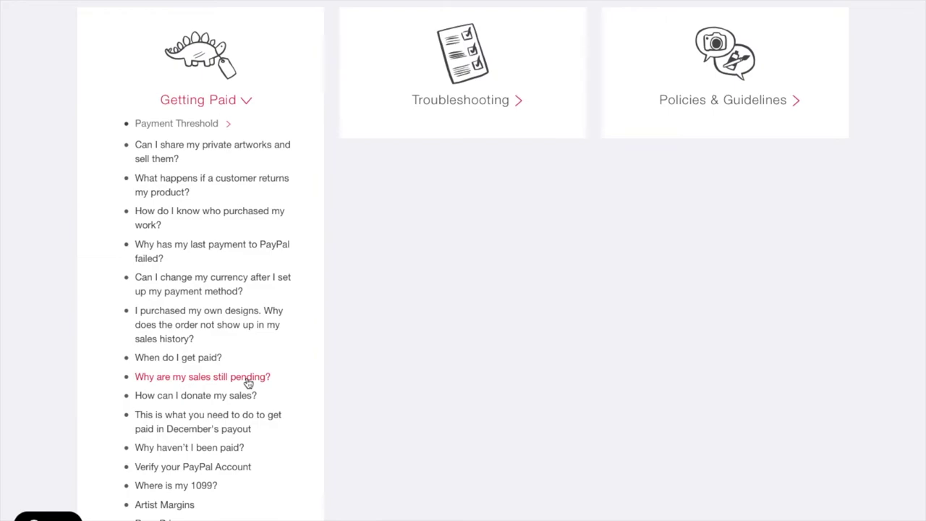
scroll(289, 324, "up", 2)
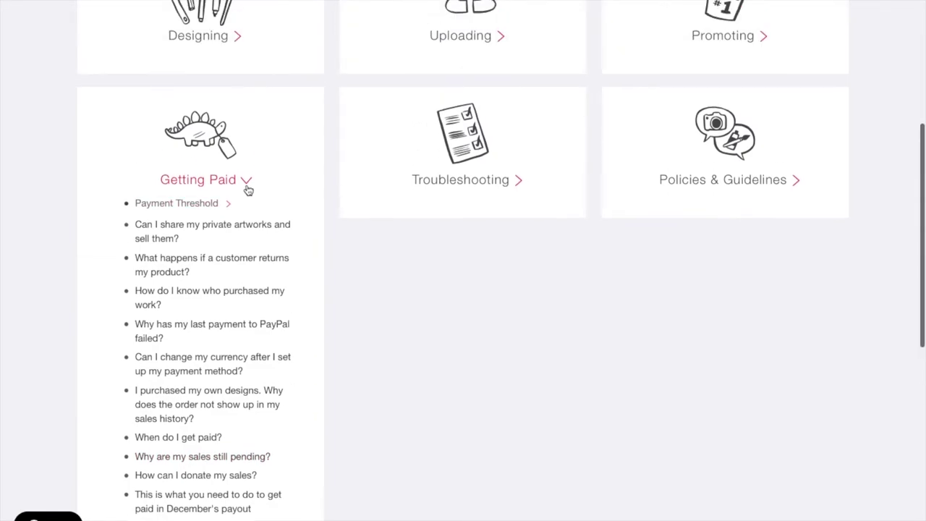
left_click(247, 181)
scroll(528, 326, "up", 1)
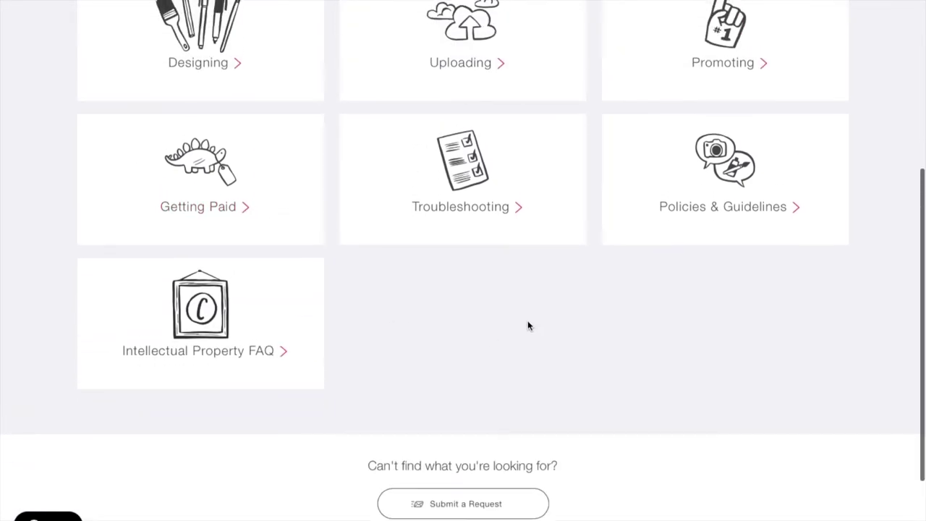
scroll(528, 325, "up", 5)
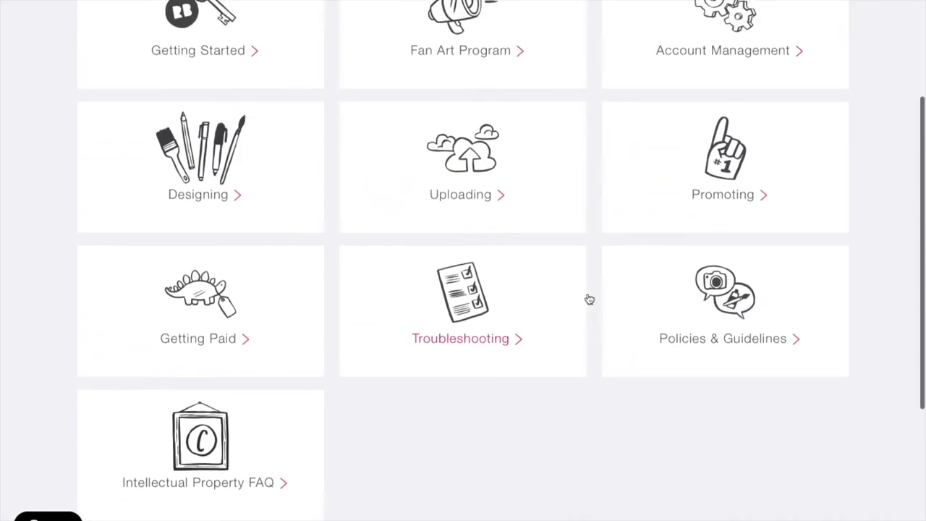
scroll(590, 298, "up", 3)
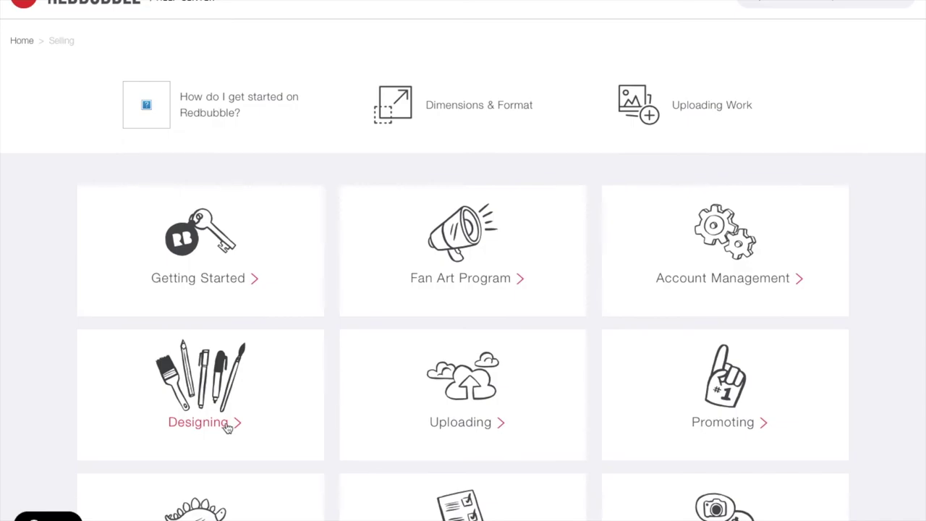
Step: Read the Getting Started article 'What if I don't have a PayPal Account?' and return to the For you feed
left_click(257, 285)
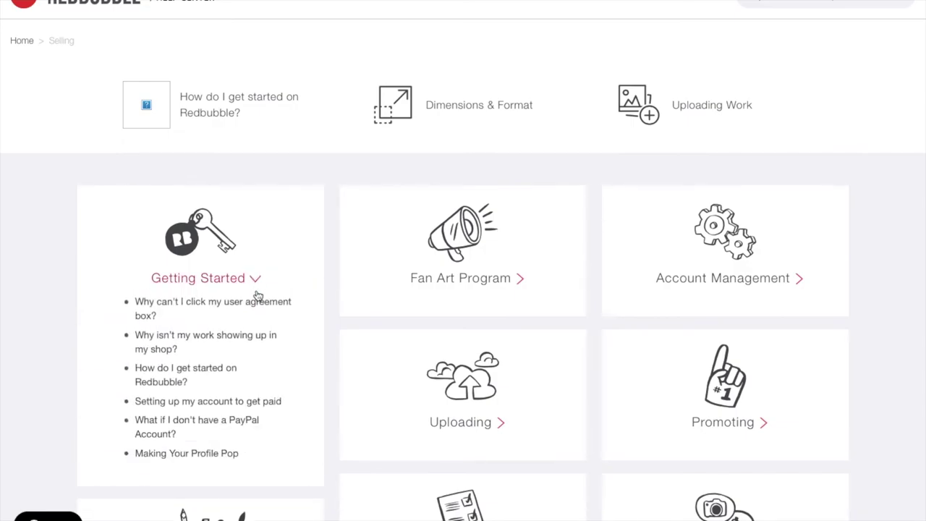
left_click(248, 429)
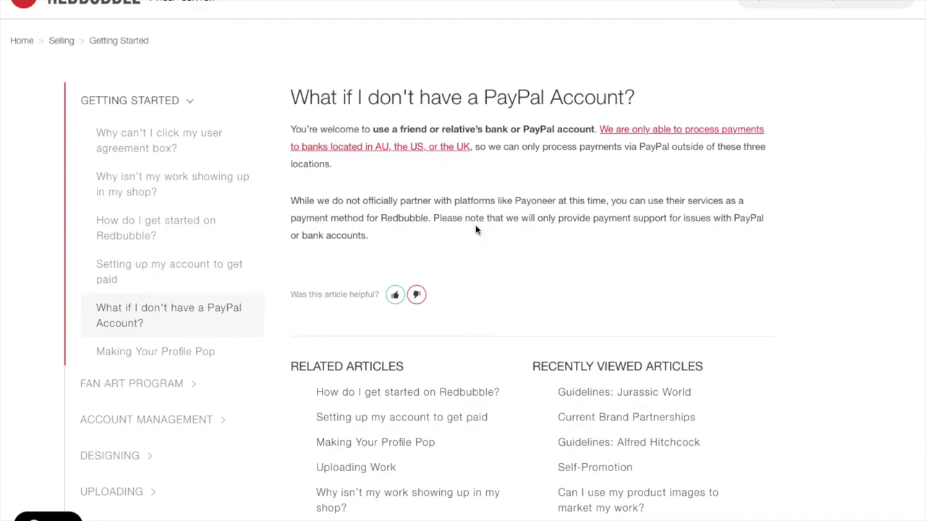
scroll(475, 230, "left", 5)
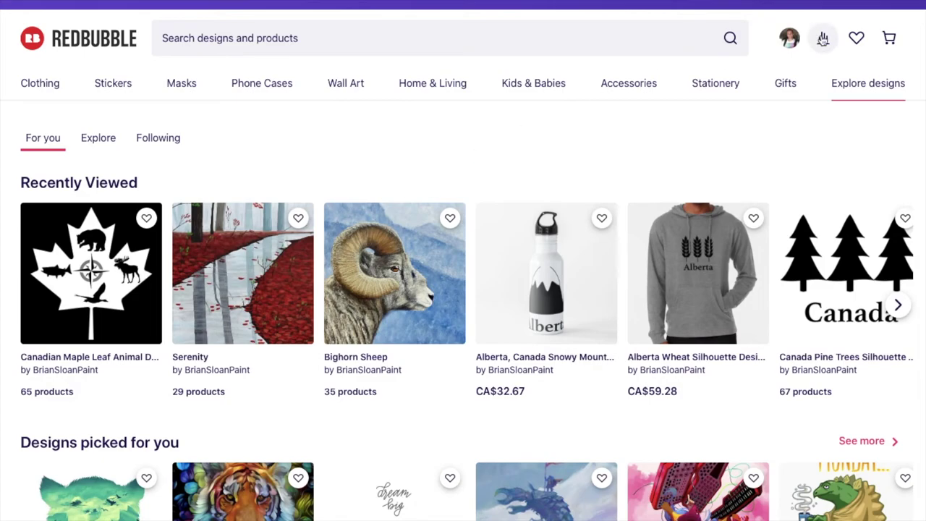
left_click(791, 42)
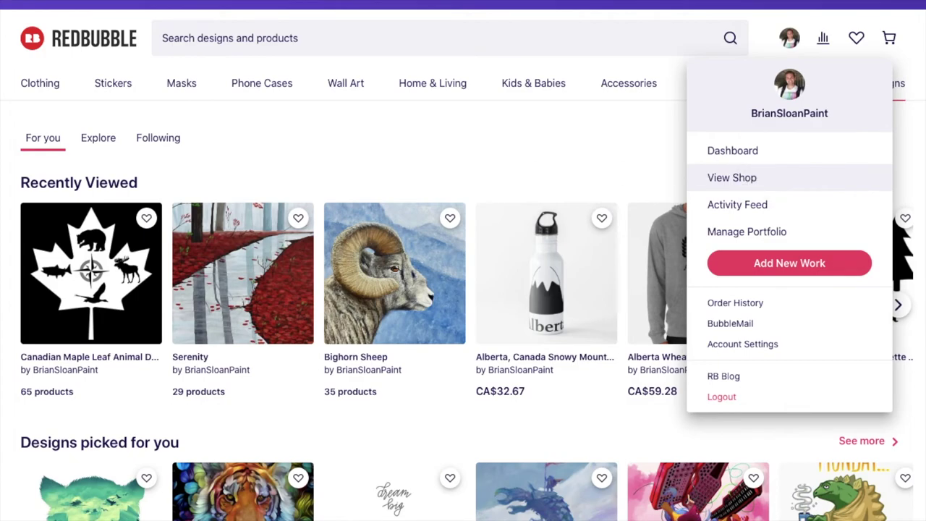
Step: Go to the artist's own shop via View Shop and browse its 65 products
left_click(732, 177)
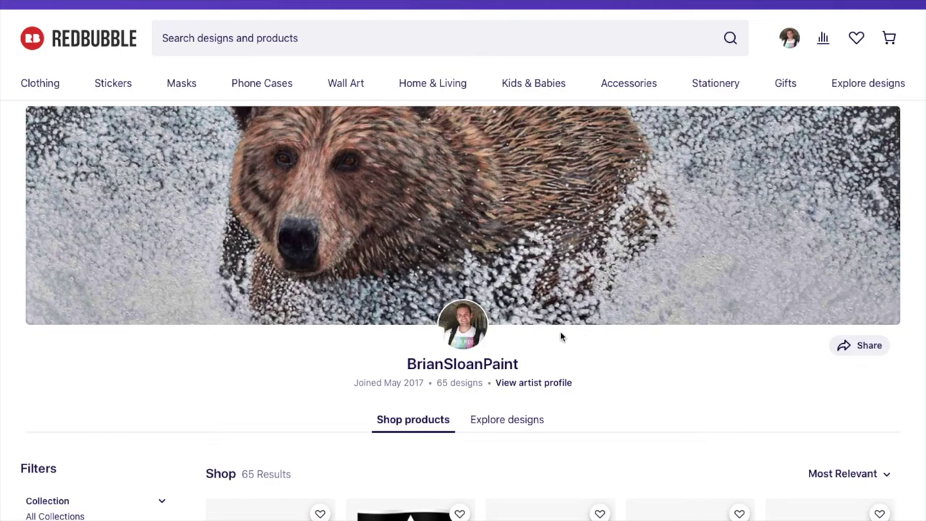
scroll(560, 337, "down", 1)
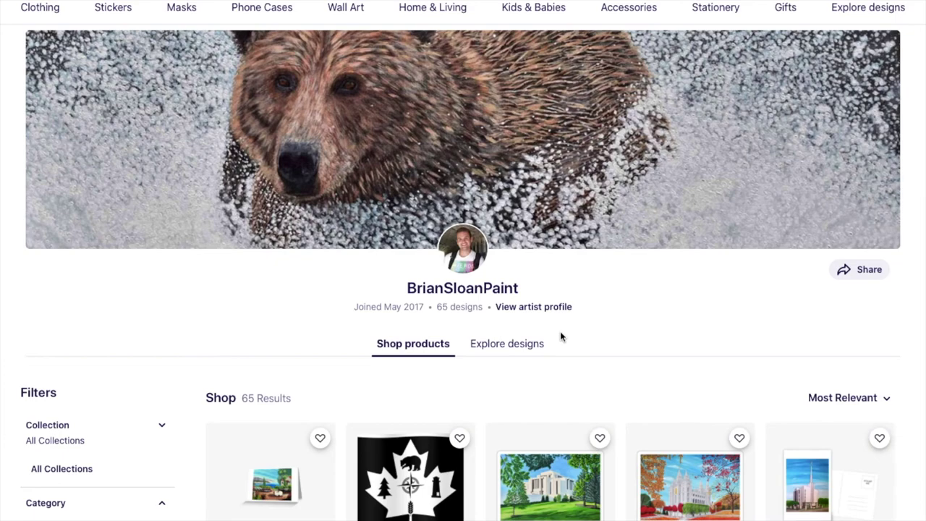
scroll(560, 336, "down", 1)
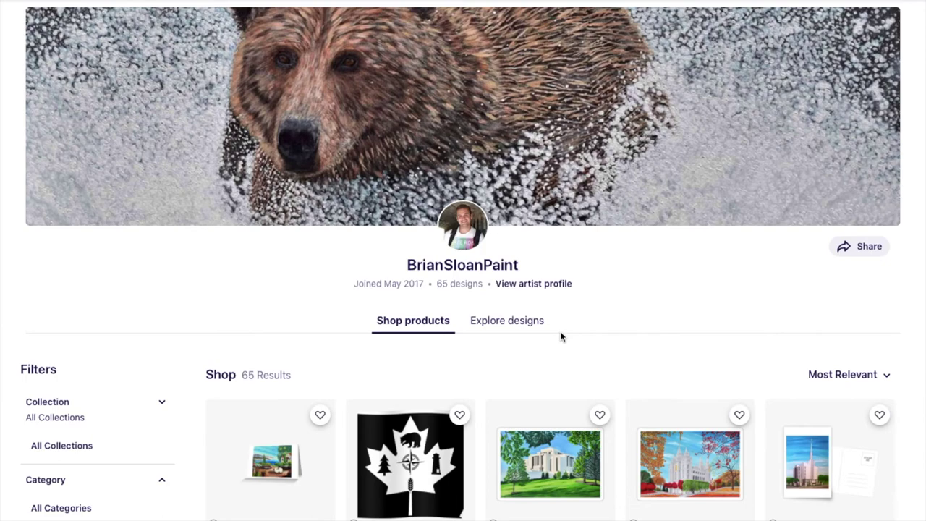
scroll(561, 337, "down", 1)
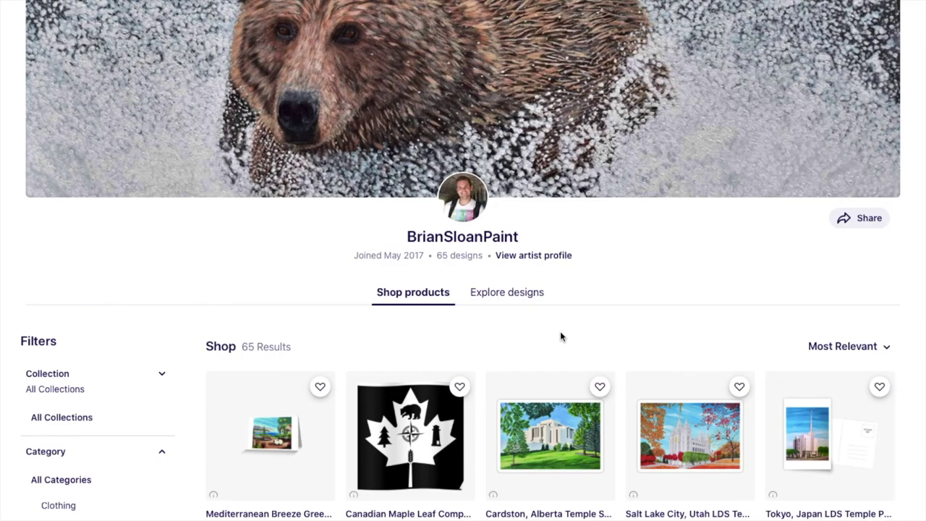
scroll(542, 316, "up", 3)
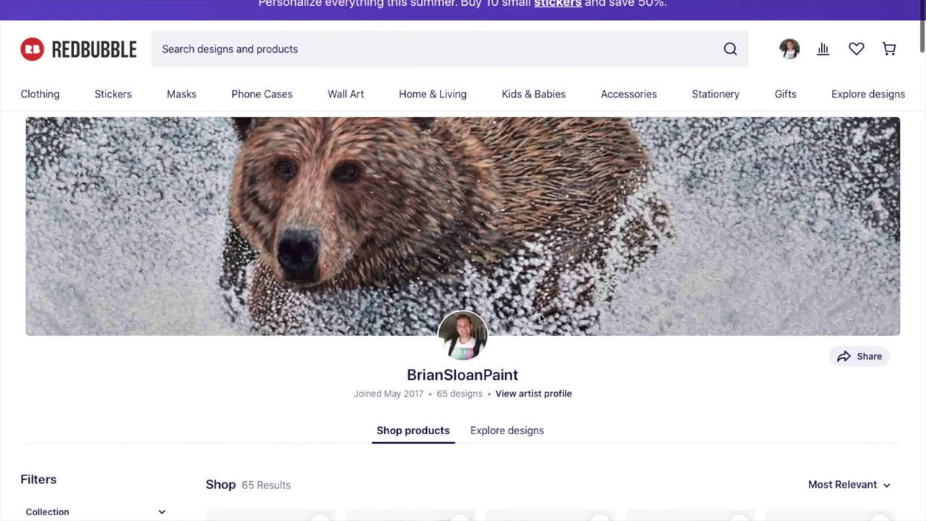
scroll(542, 316, "down", 1)
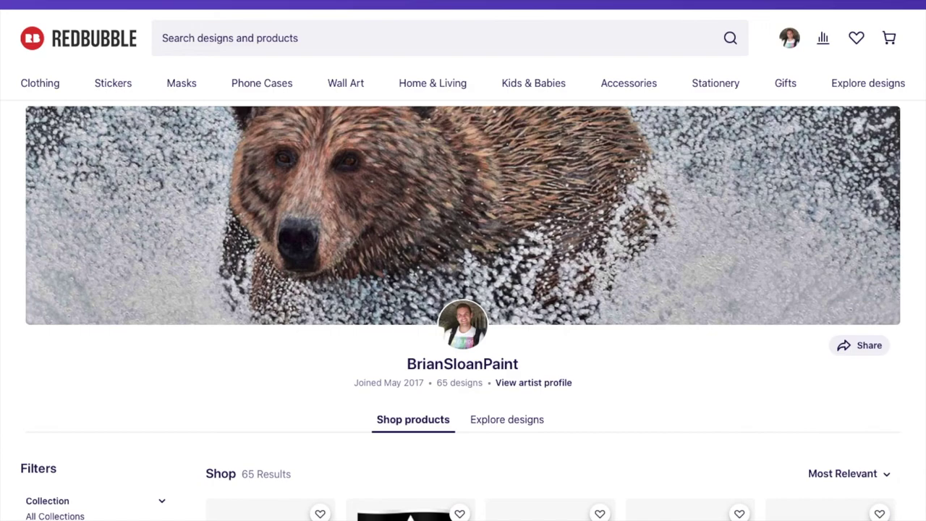
scroll(285, 279, "down", 1)
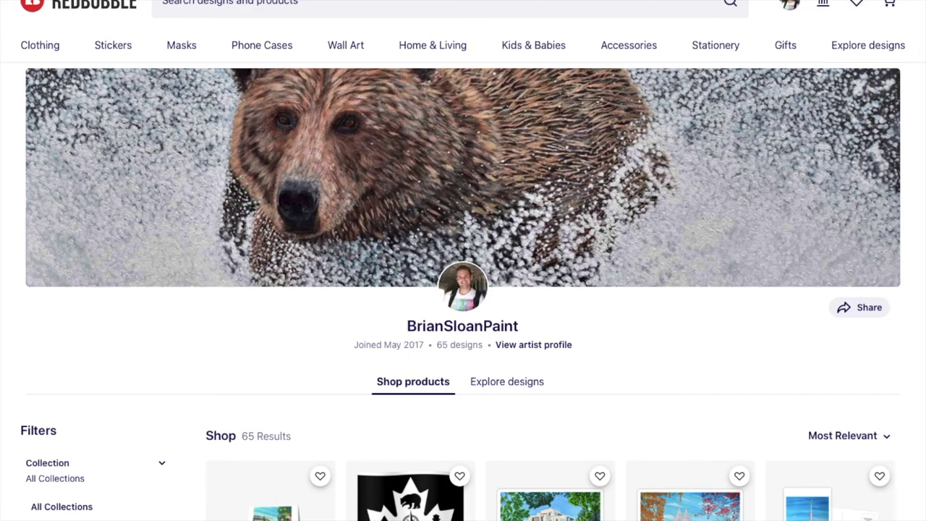
scroll(197, 447, "up", 1)
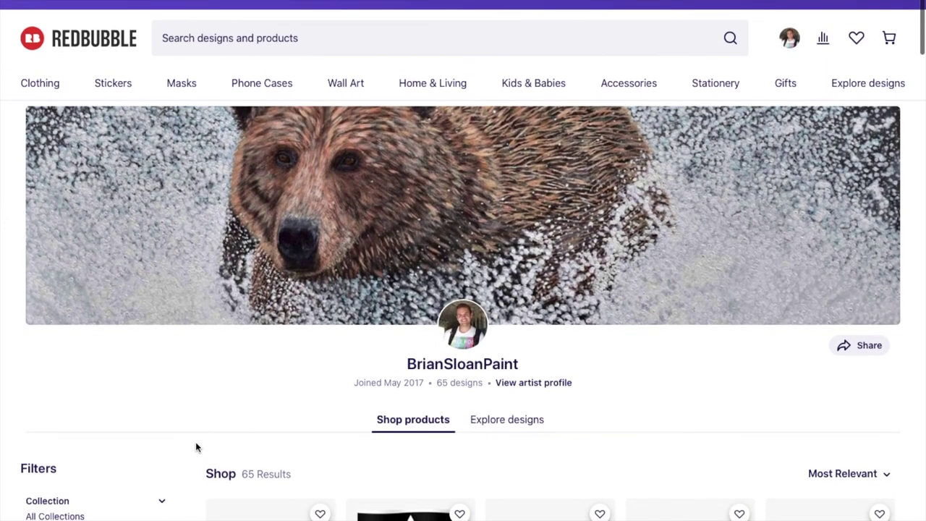